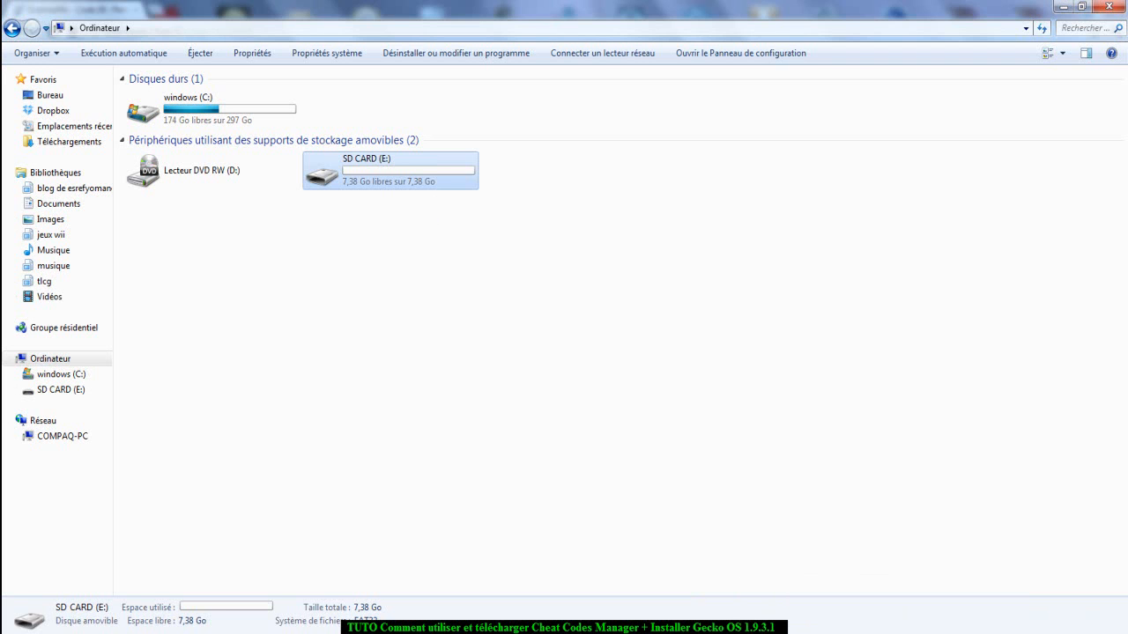
Switch to Ocarina Cheat Code Manager, clear the game ID, game name and License Ultime code, and minimize its window.
{"action": "mouse_move", "coordinate": [729, 632]}
{"action": "key", "text": "alt+Tab"}
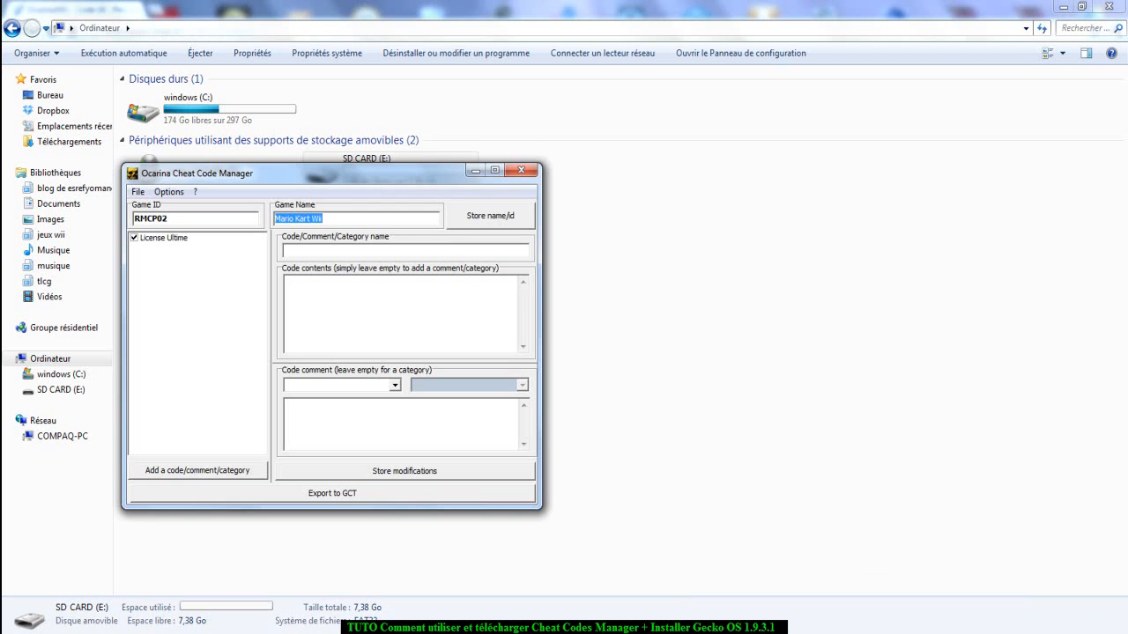
{"action": "key", "text": "shift+Tab"}
{"action": "key", "text": "BackSpace"}
{"action": "right_click", "coordinate": [220, 237]}
{"action": "left_click", "coordinate": [251, 248]}
{"action": "key", "text": "Return"}
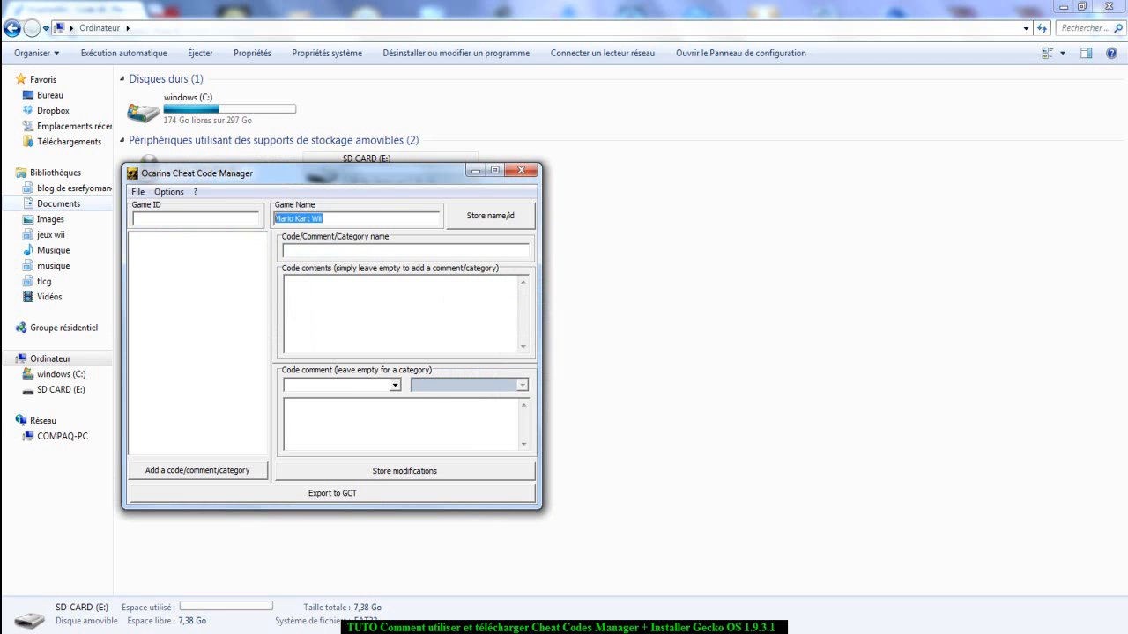
{"action": "key", "text": "BackSpace"}
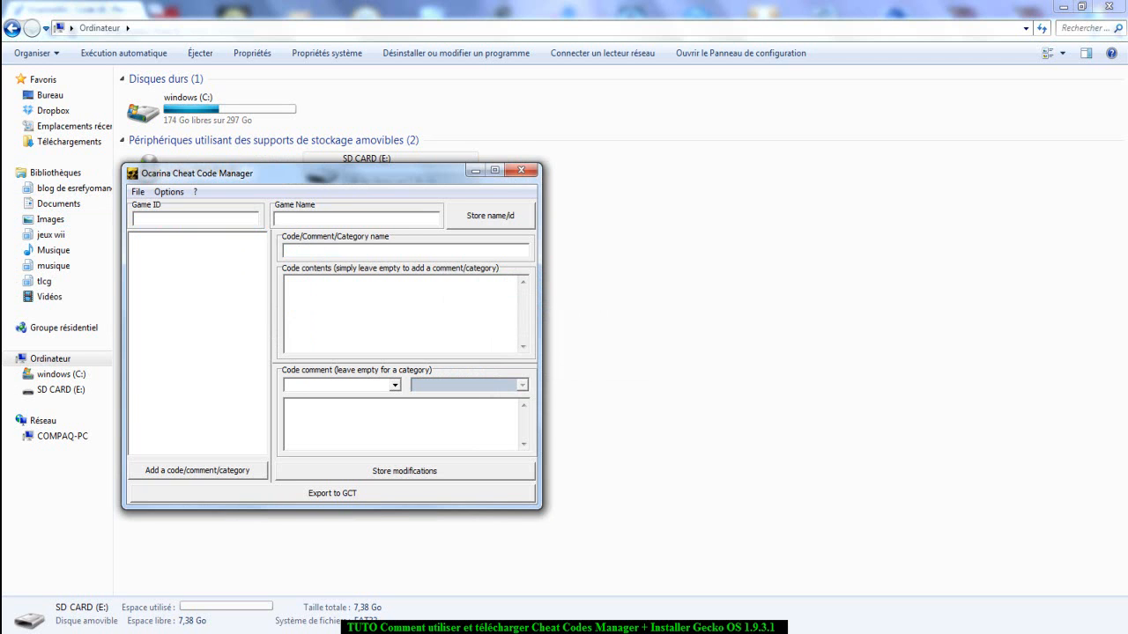
{"action": "left_click_drag", "start_coordinate": [330, 173], "coordinate": [617, 206]}
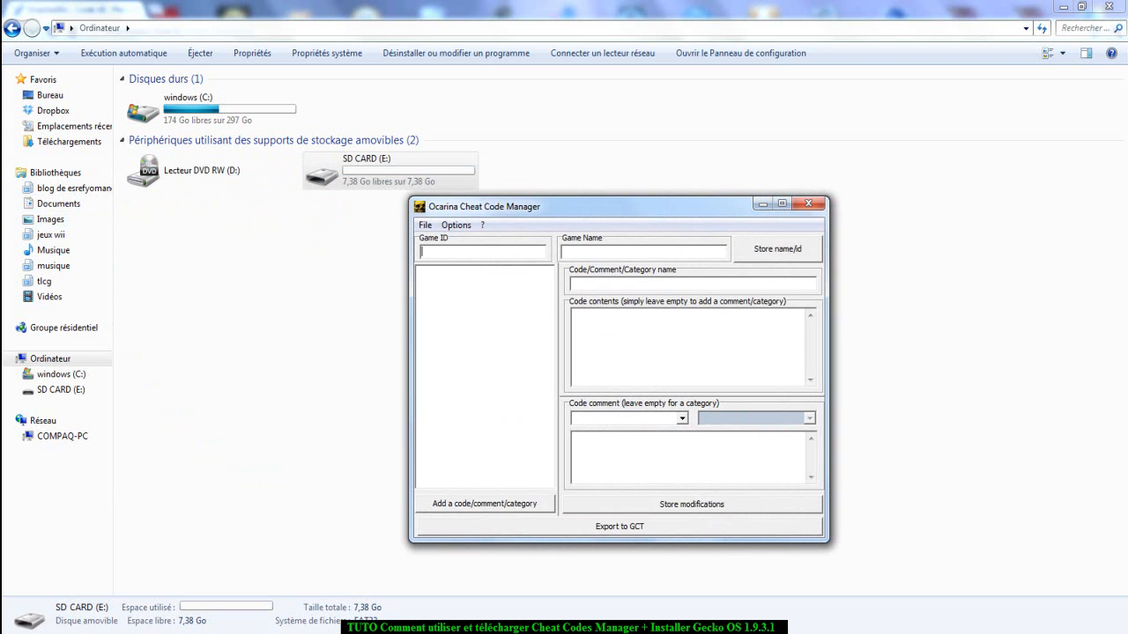
{"action": "left_click", "coordinate": [763, 204]}
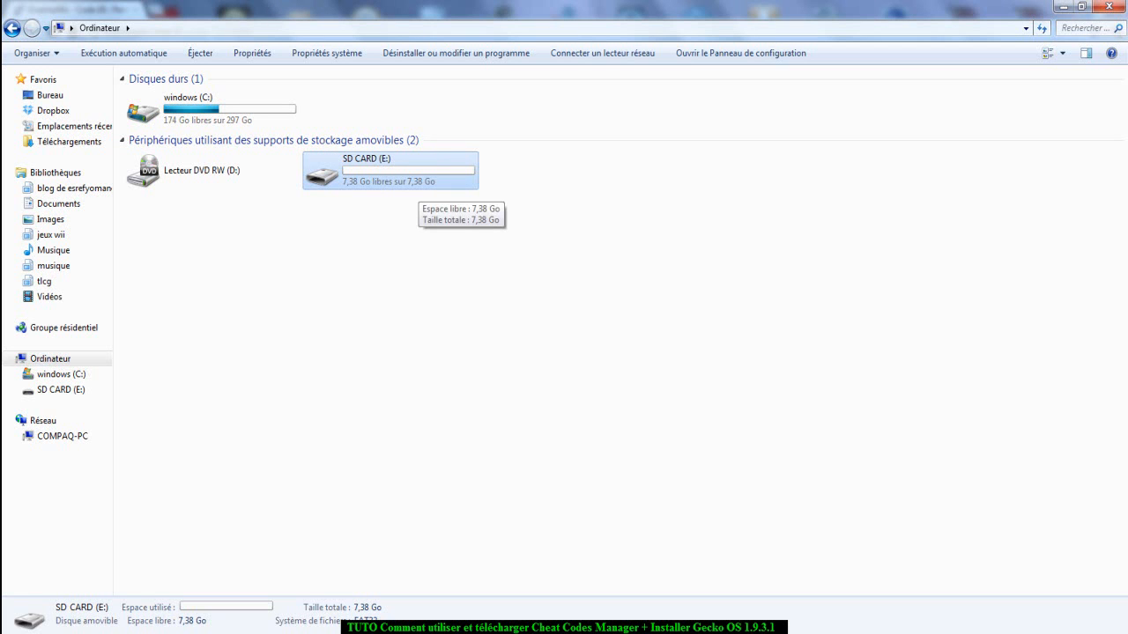
Open the SD CARD (E:) drive and create a folder named apps in its root.
{"action": "double_click", "coordinate": [416, 180]}
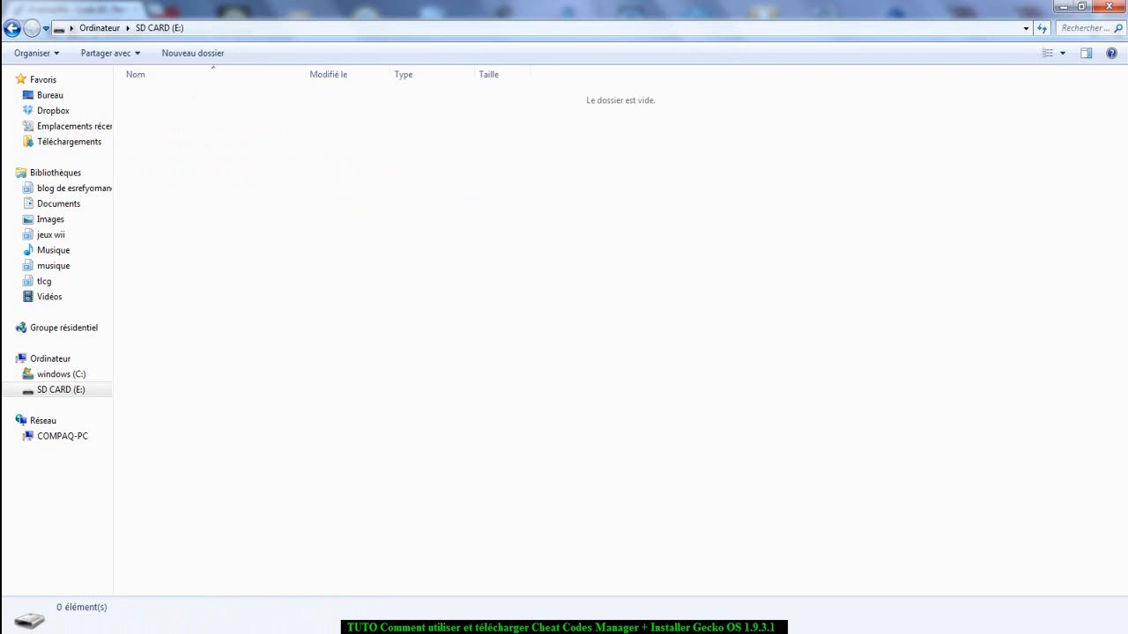
{"action": "left_click_drag", "start_coordinate": [129, 133], "coordinate": [1126, 355]}
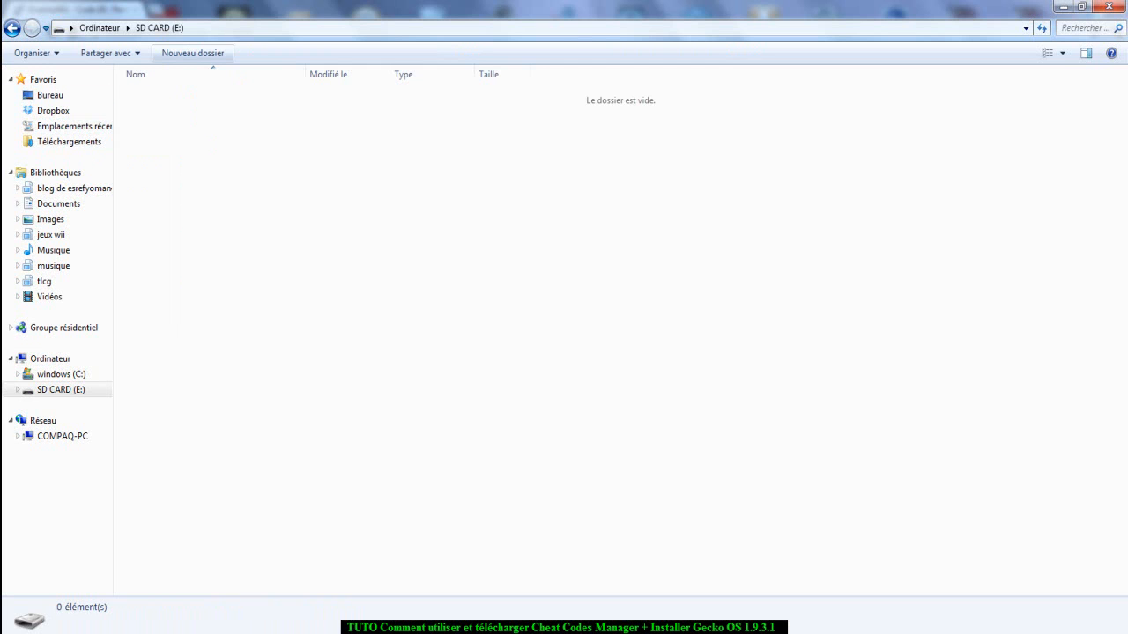
{"action": "left_click", "coordinate": [193, 52]}
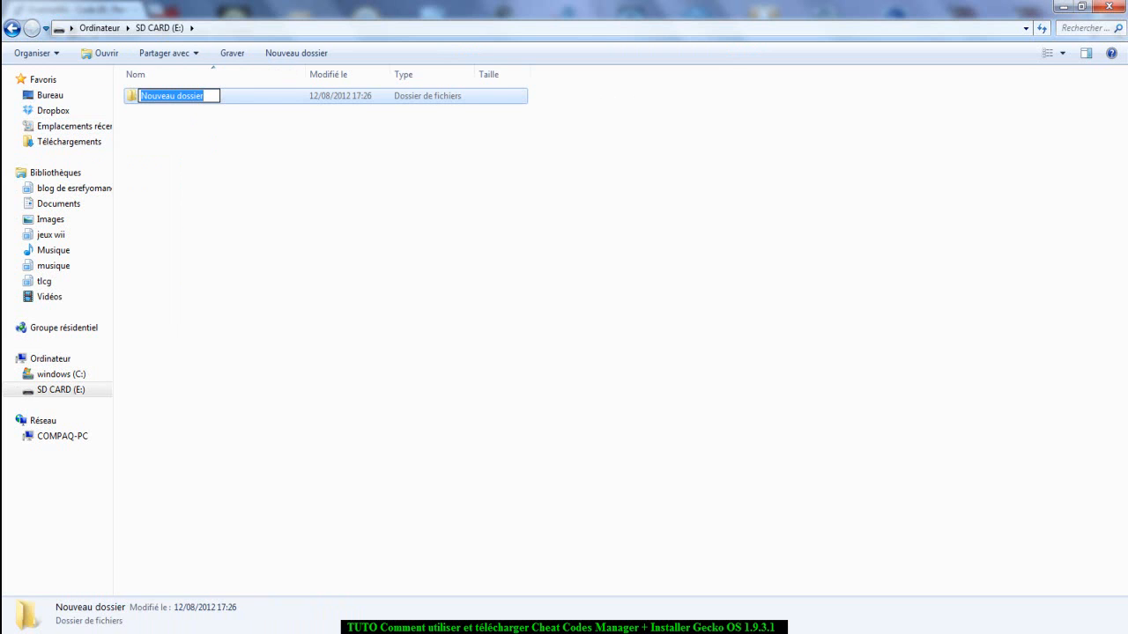
{"action": "type", "text": "apps"}
{"action": "key", "text": "Return"}
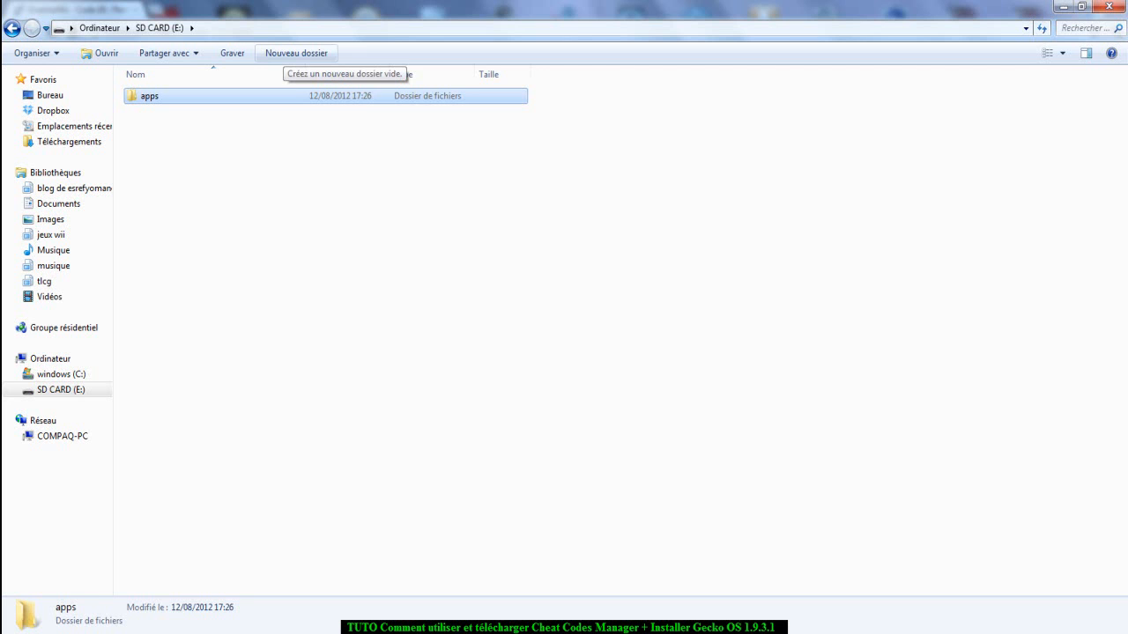
Create two more folders named codes and txtcodes in the root of the SD card.
{"action": "left_click", "coordinate": [296, 53]}
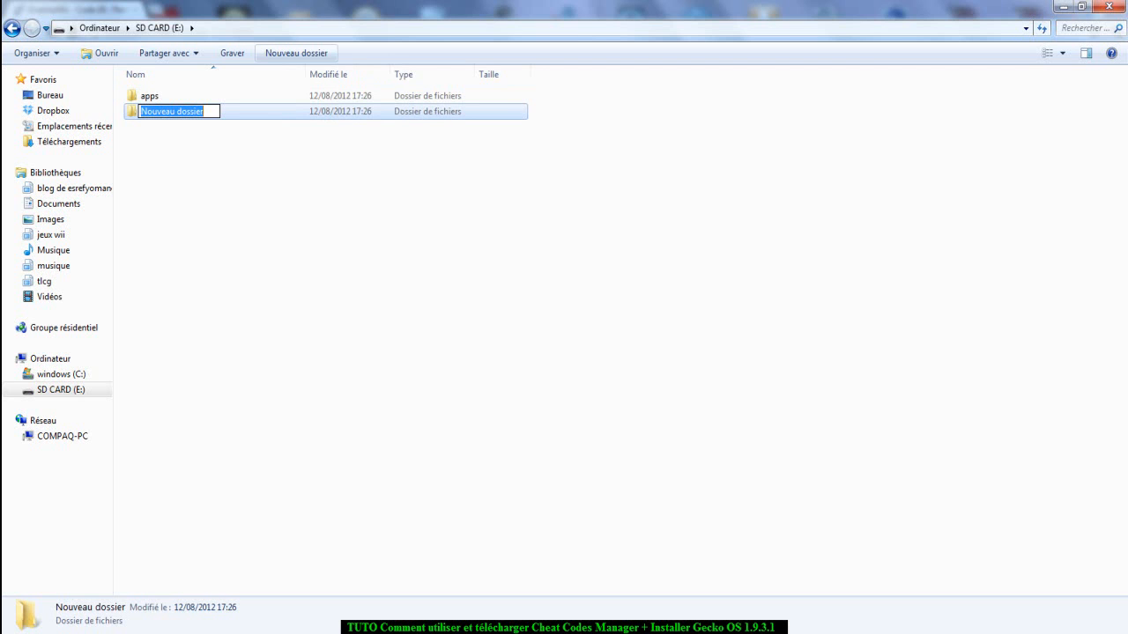
{"action": "type", "text": "codes"}
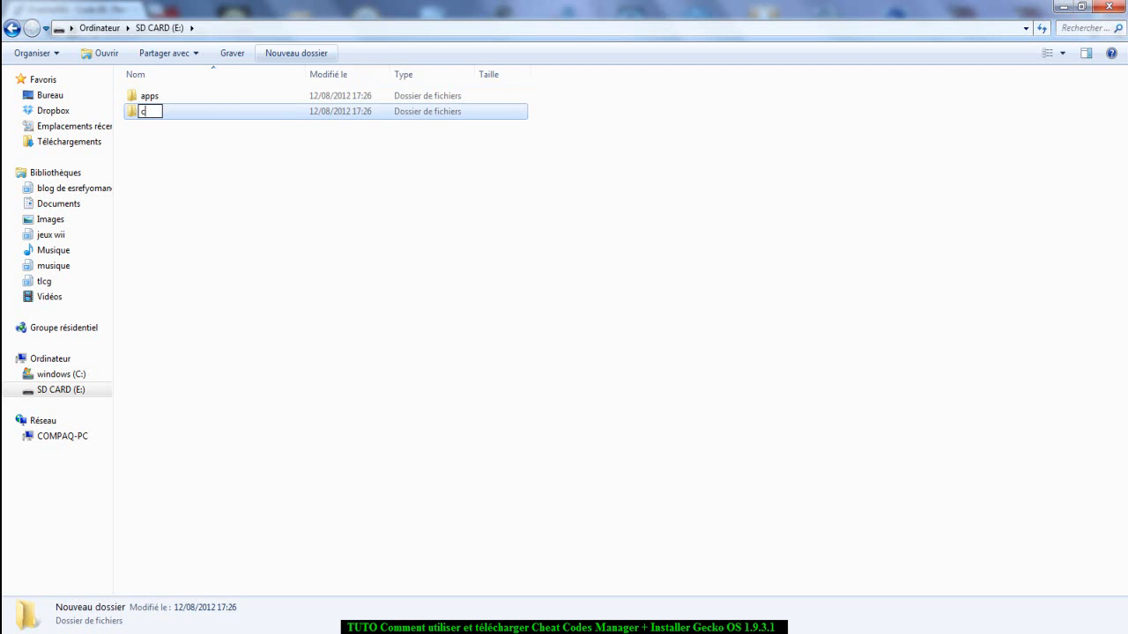
{"action": "key", "text": "Return"}
{"action": "left_click", "coordinate": [296, 53]}
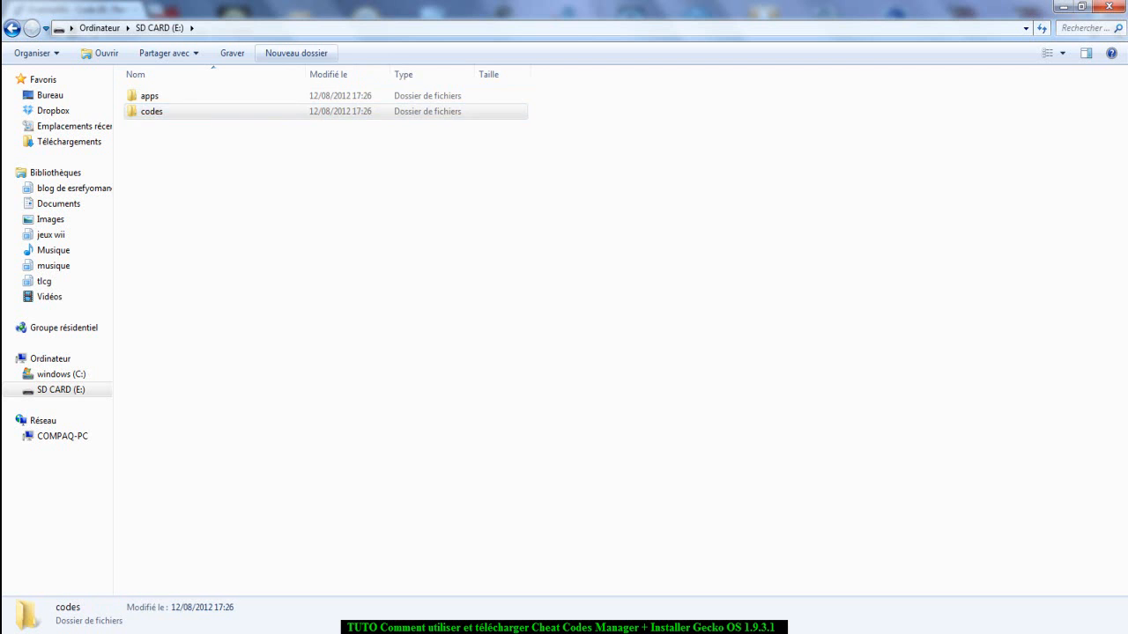
{"action": "type", "text": "tx"}
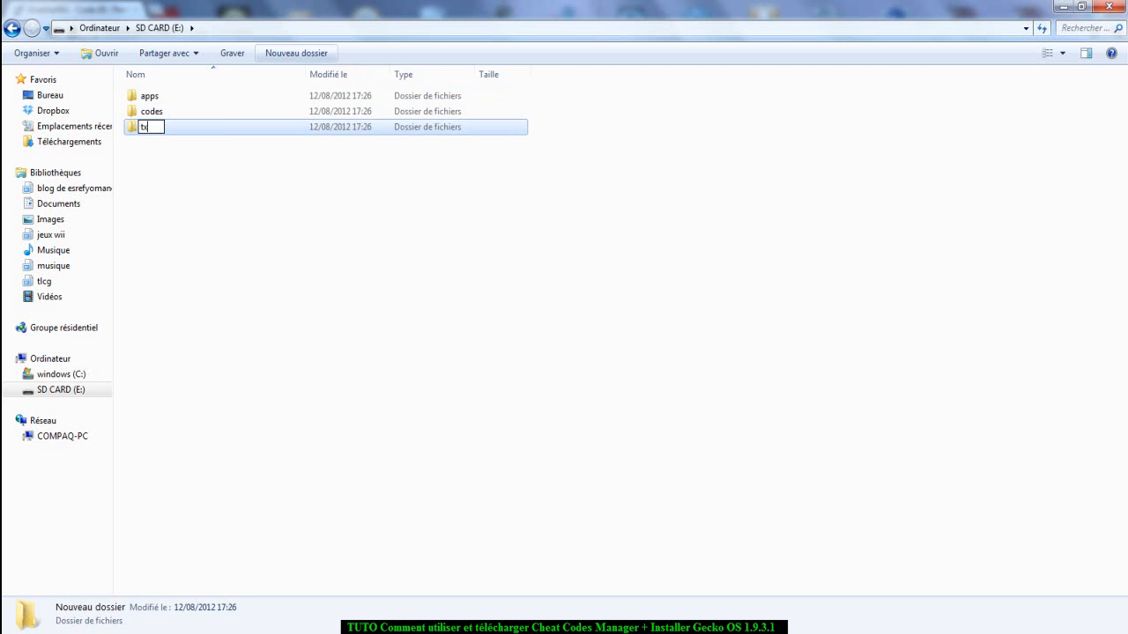
{"action": "type", "text": "tcodes"}
{"action": "key", "text": "Return"}
{"action": "left_click", "coordinate": [152, 112]}
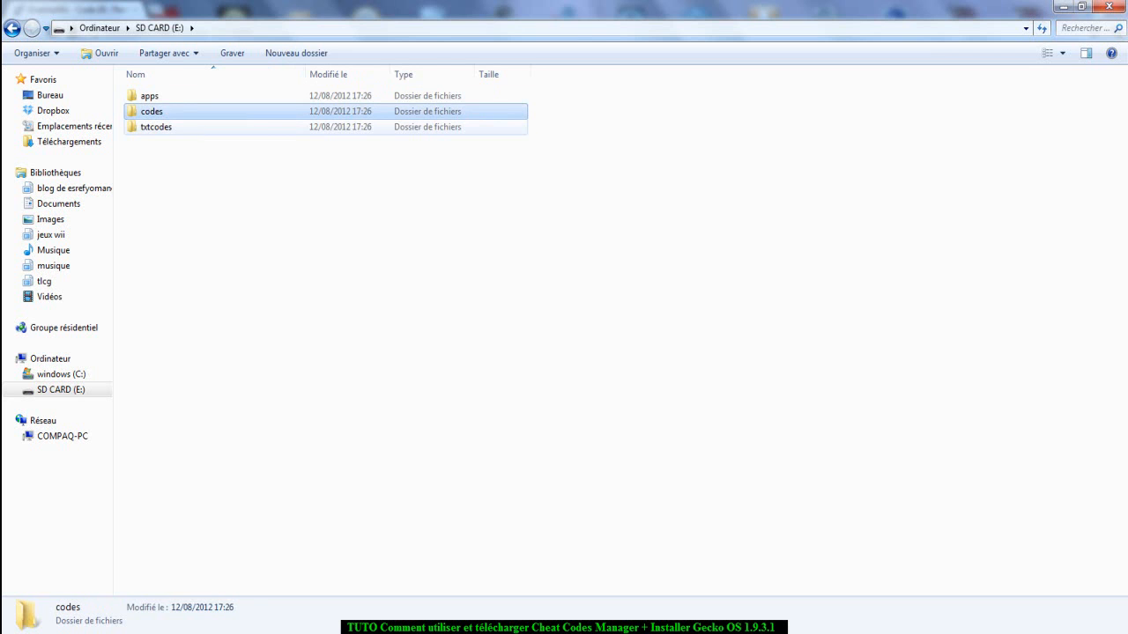
{"action": "left_click", "coordinate": [213, 125]}
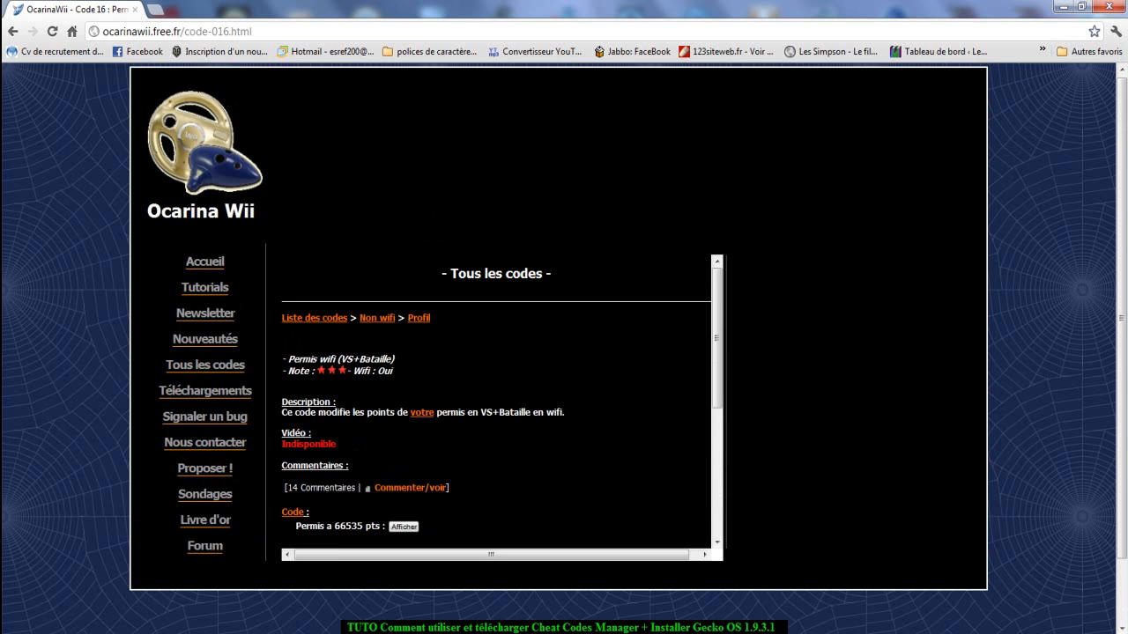
Open the 19 items infinie code page from the Items category of the Ocarina Wii site's wifi codes.
{"action": "left_click", "coordinate": [313, 320]}
{"action": "left_click_drag", "start_coordinate": [260, 32], "coordinate": [102, 32]}
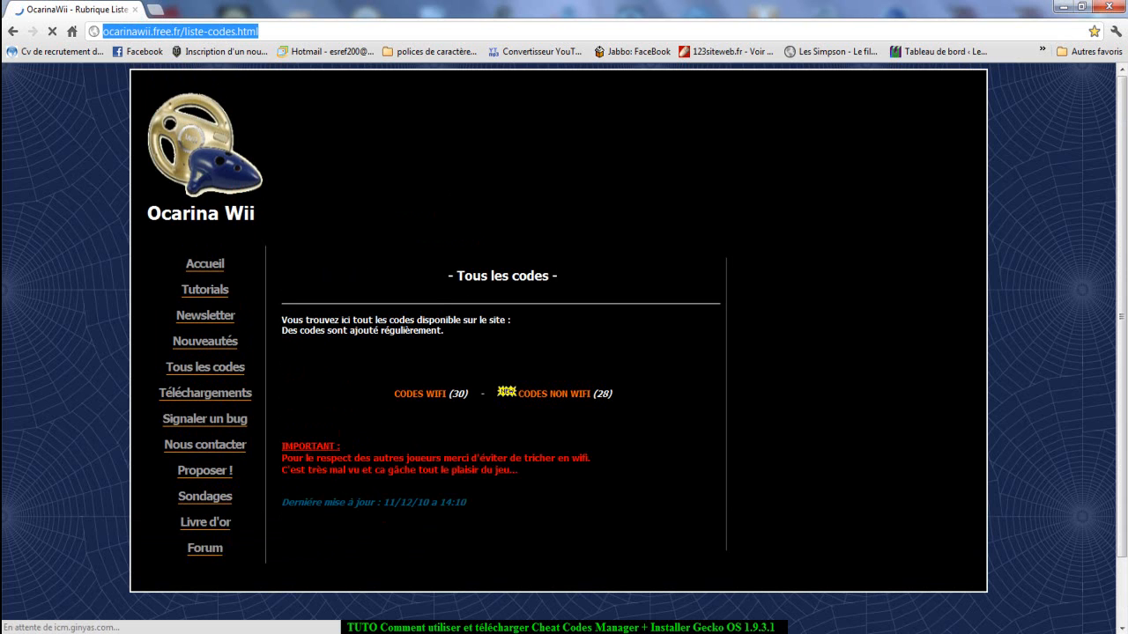
{"action": "left_click", "coordinate": [370, 202]}
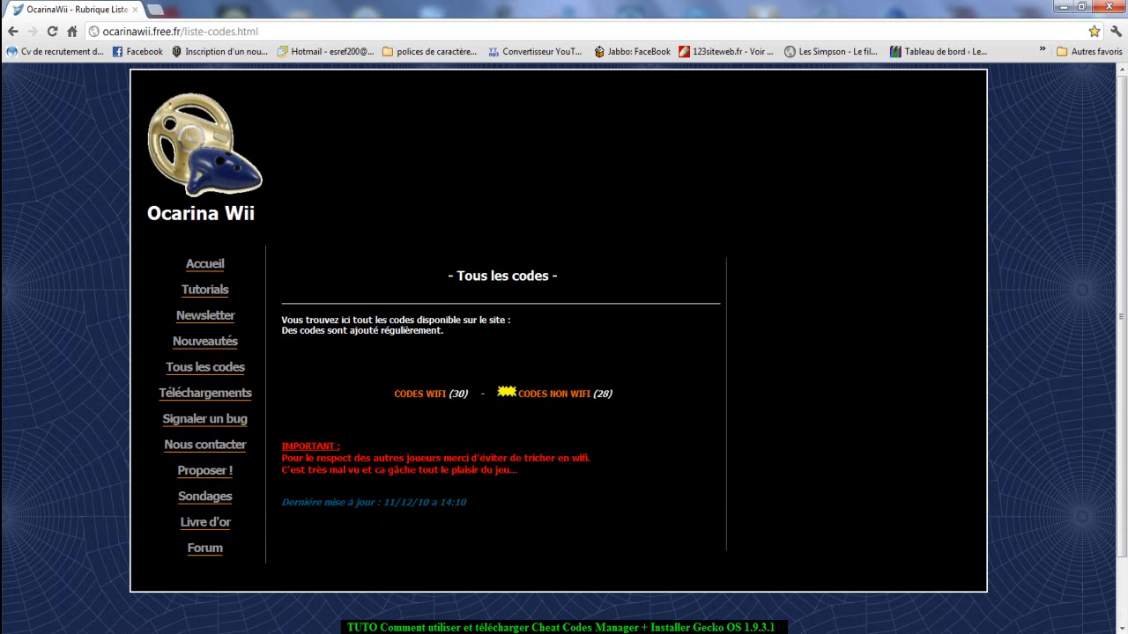
{"action": "left_click", "coordinate": [419, 393]}
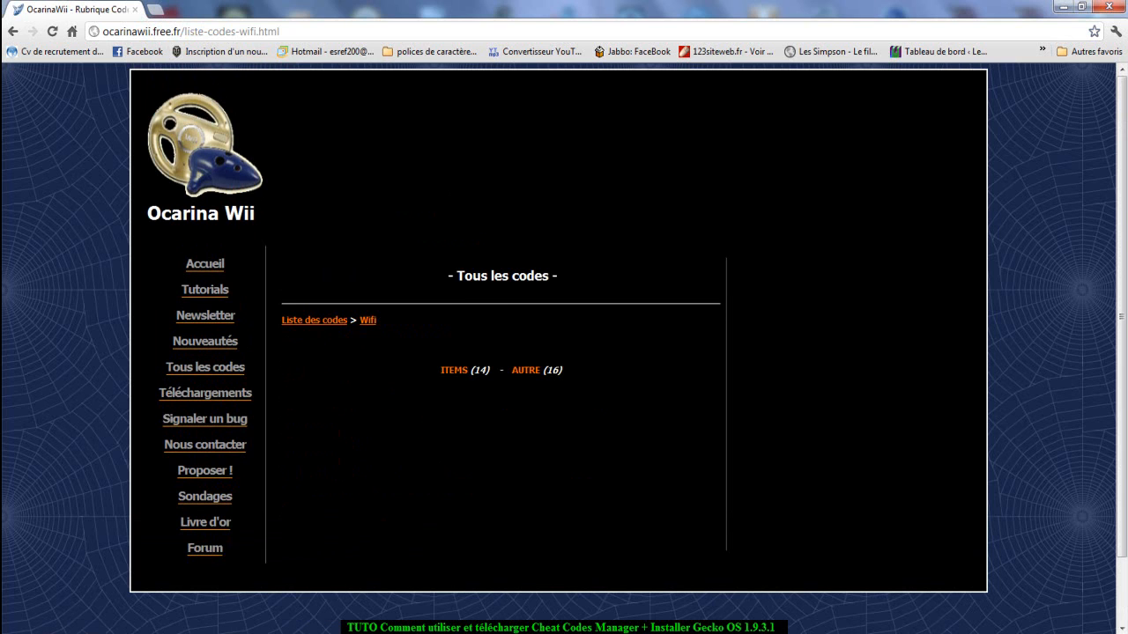
{"action": "left_click", "coordinate": [454, 370]}
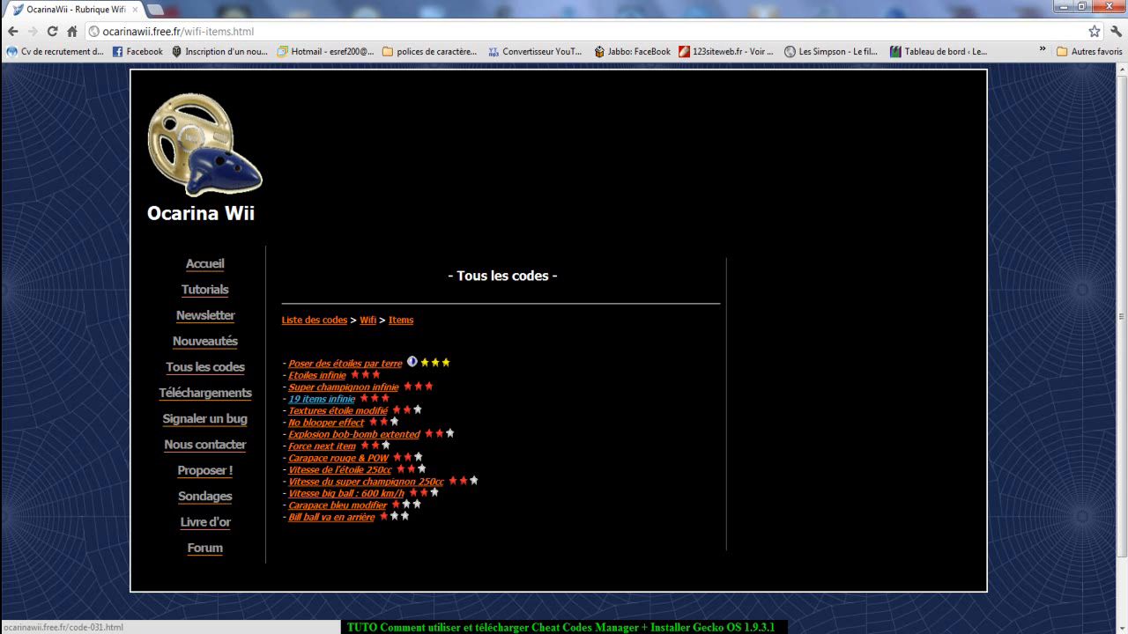
{"action": "left_click", "coordinate": [322, 399]}
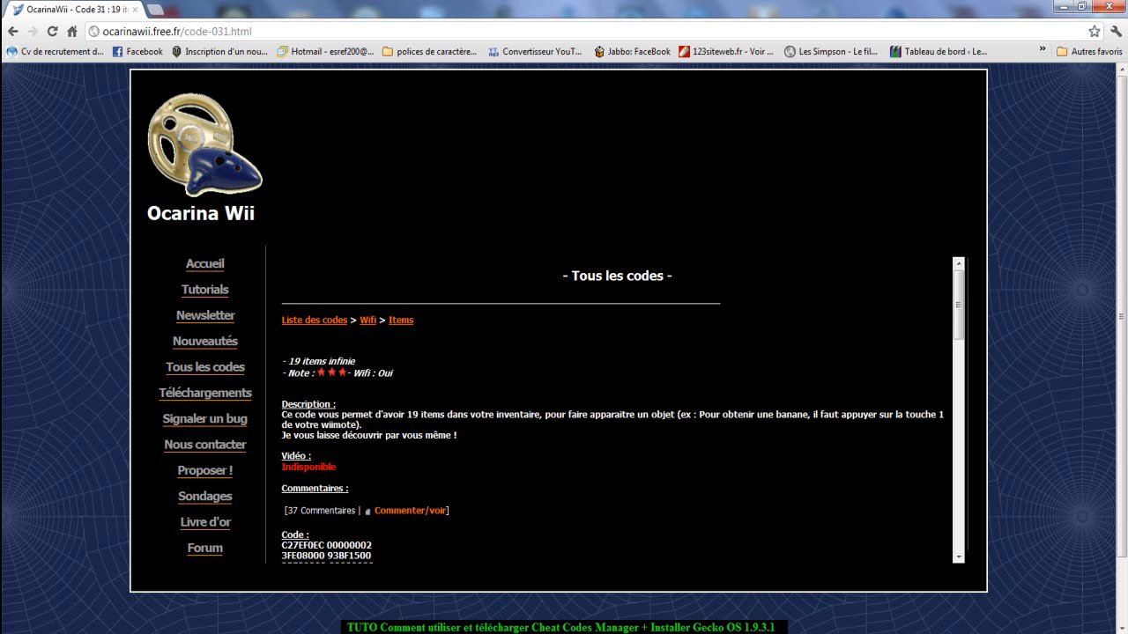
{"action": "scroll", "coordinate": [617, 405], "scroll_direction": "down", "scroll_amount": 10}
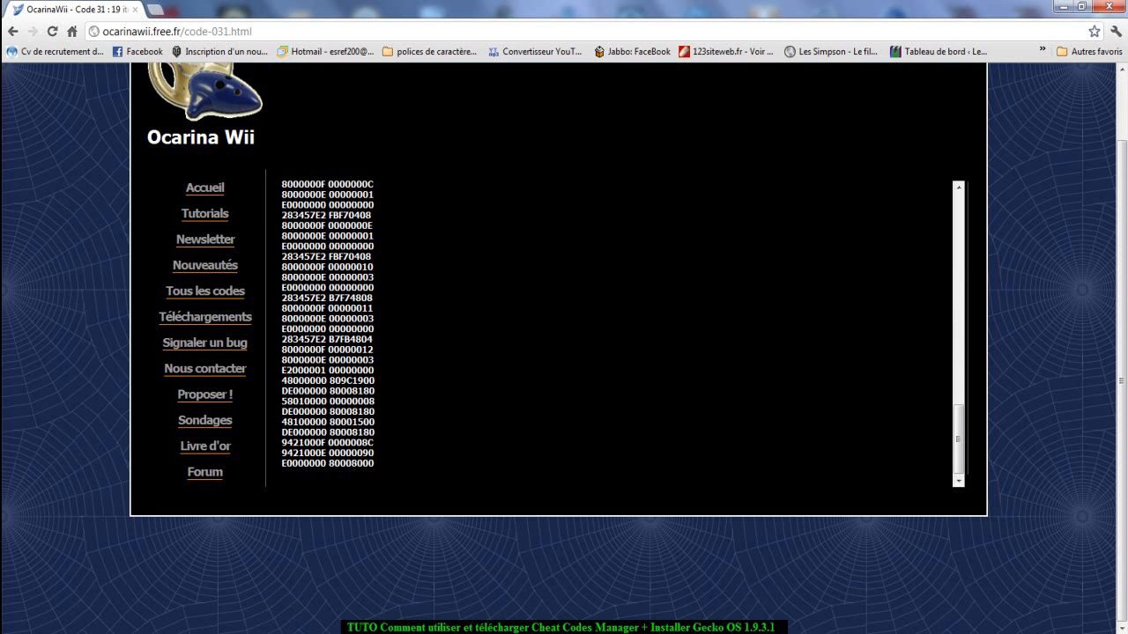
{"action": "left_click_drag", "start_coordinate": [376, 464], "coordinate": [283, 264]}
{"action": "right_click", "coordinate": [323, 308]}
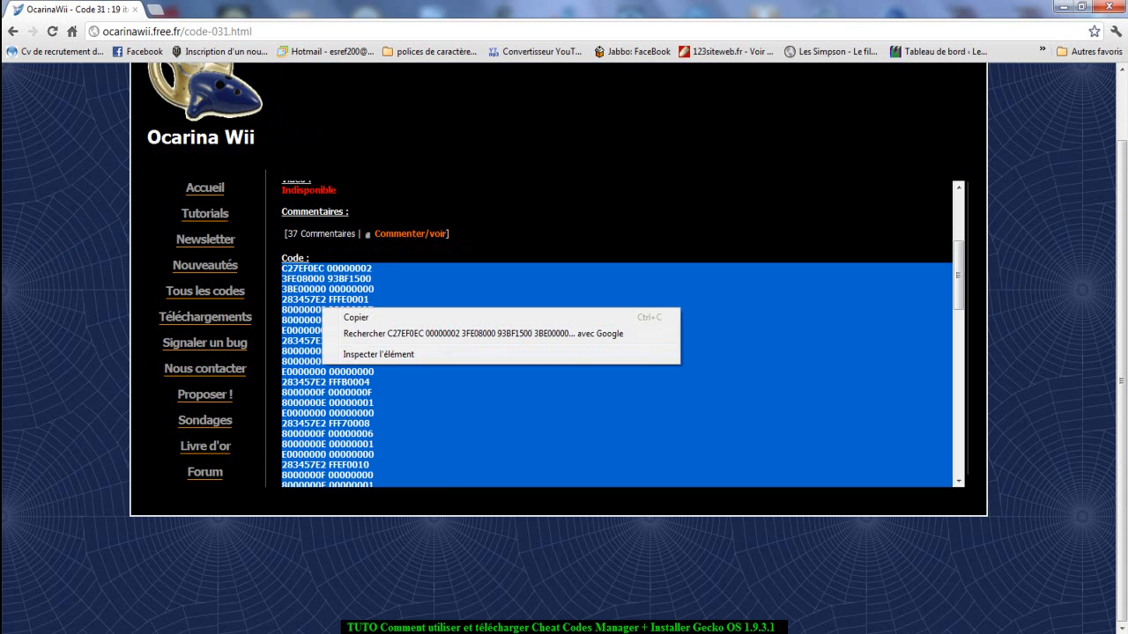
{"action": "left_click", "coordinate": [345, 317]}
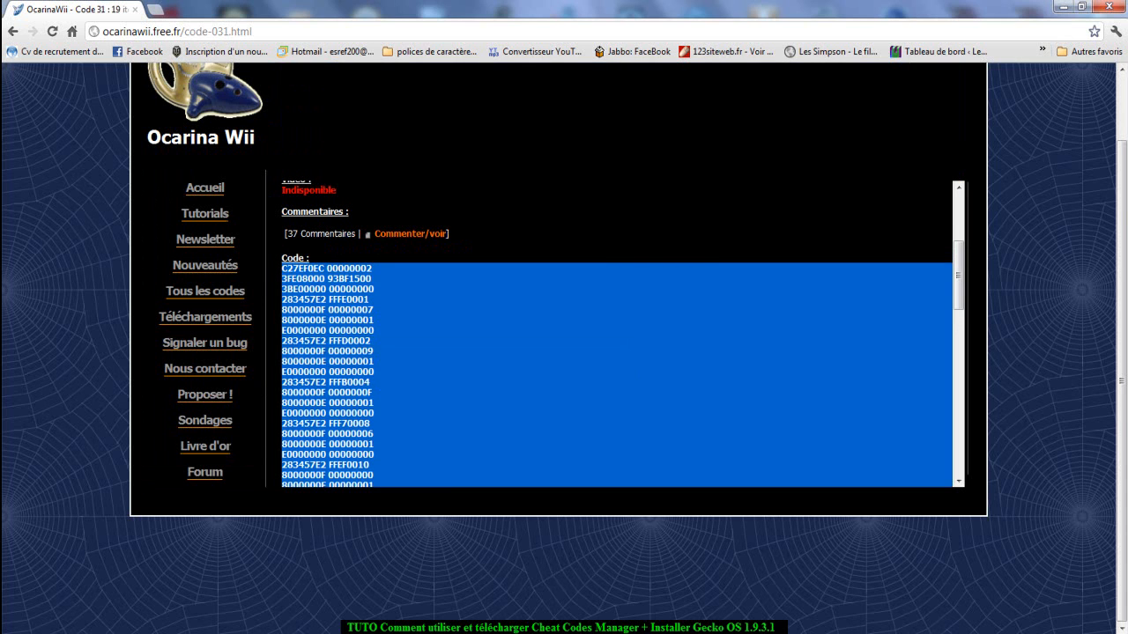
Switch to Ocarina Cheat Code Manager and set the game ID to RMCP01 and the game name to Mario Kart Wii.
{"action": "key", "text": "alt+Tab"}
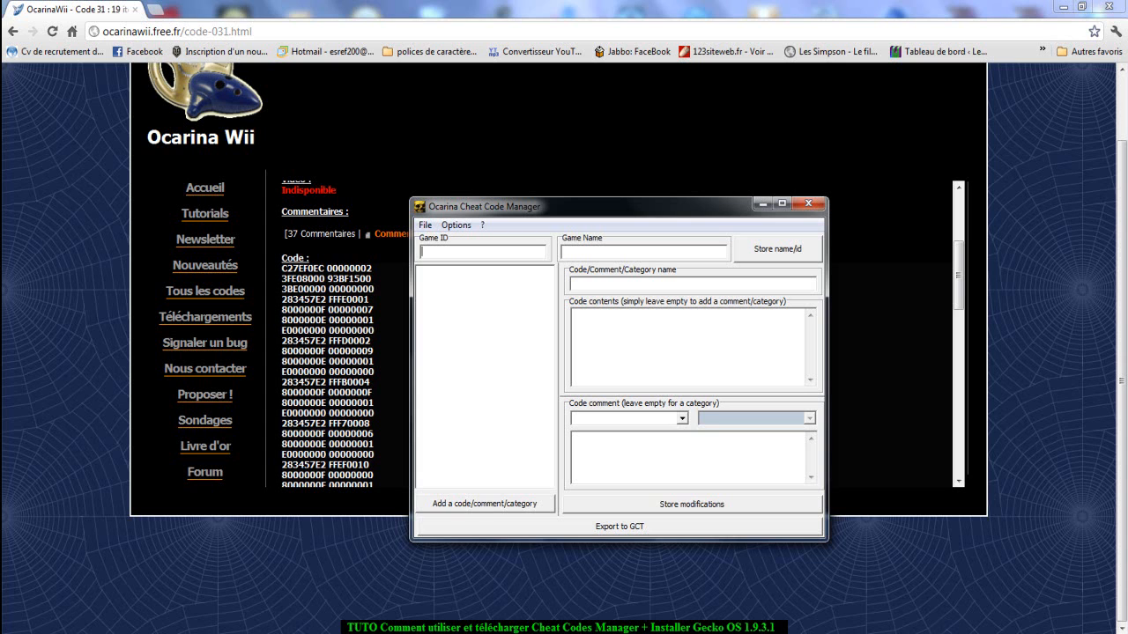
{"action": "type", "text": "RMCP01"}
{"action": "key", "text": "ctrl+a"}
{"action": "left_click", "coordinate": [455, 252]}
{"action": "left_click", "coordinate": [455, 252]}
{"action": "type", "text": "Mario Kart WII"}
{"action": "key", "text": "BackSpace"}
{"action": "key", "text": "BackSpace"}
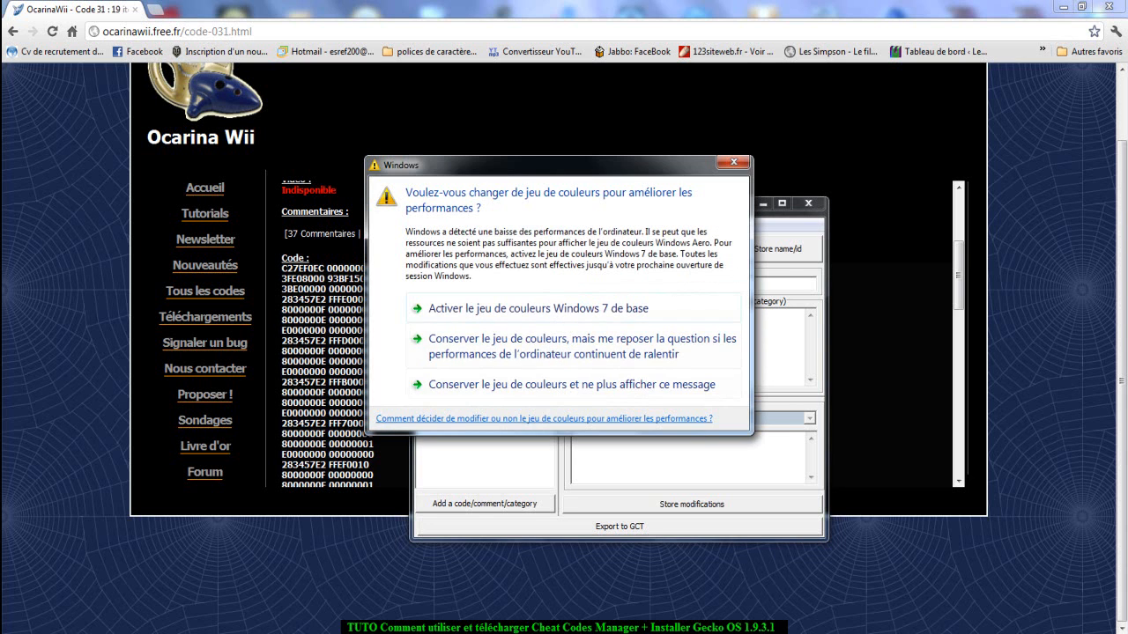
{"action": "left_click", "coordinate": [733, 162]}
{"action": "left_click", "coordinate": [456, 252]}
{"action": "double_click", "coordinate": [440, 252]}
{"action": "left_click", "coordinate": [455, 252]}
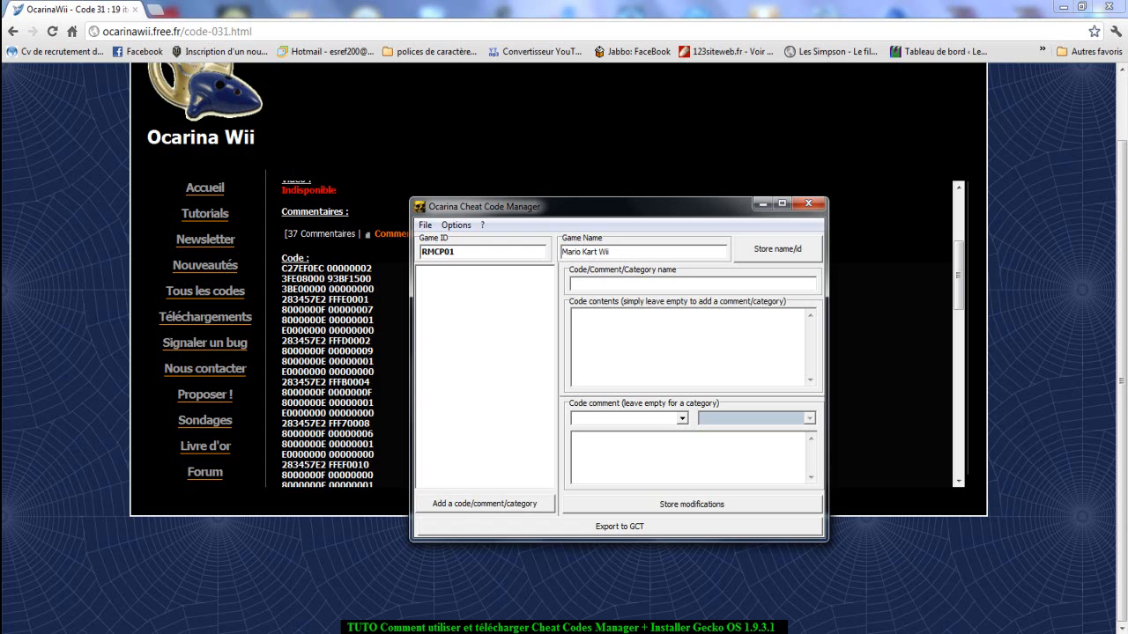
Check the code's title on the web page and add a code entry named 19 Items infinies in the code manager.
{"action": "left_click", "coordinate": [958, 275]}
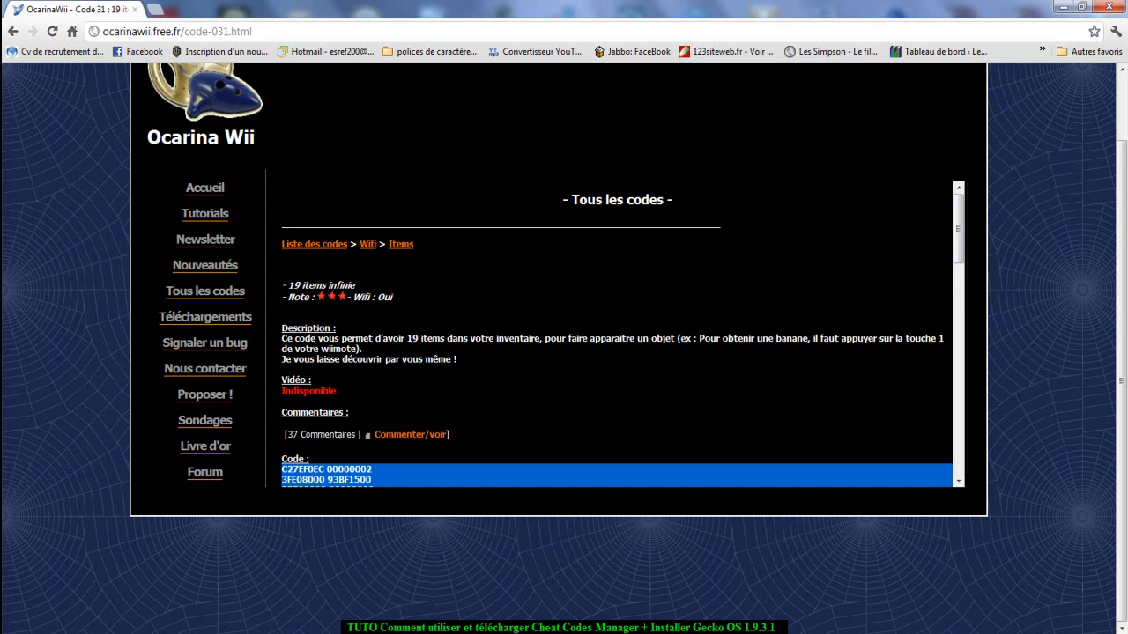
{"action": "key", "text": "alt+Tab"}
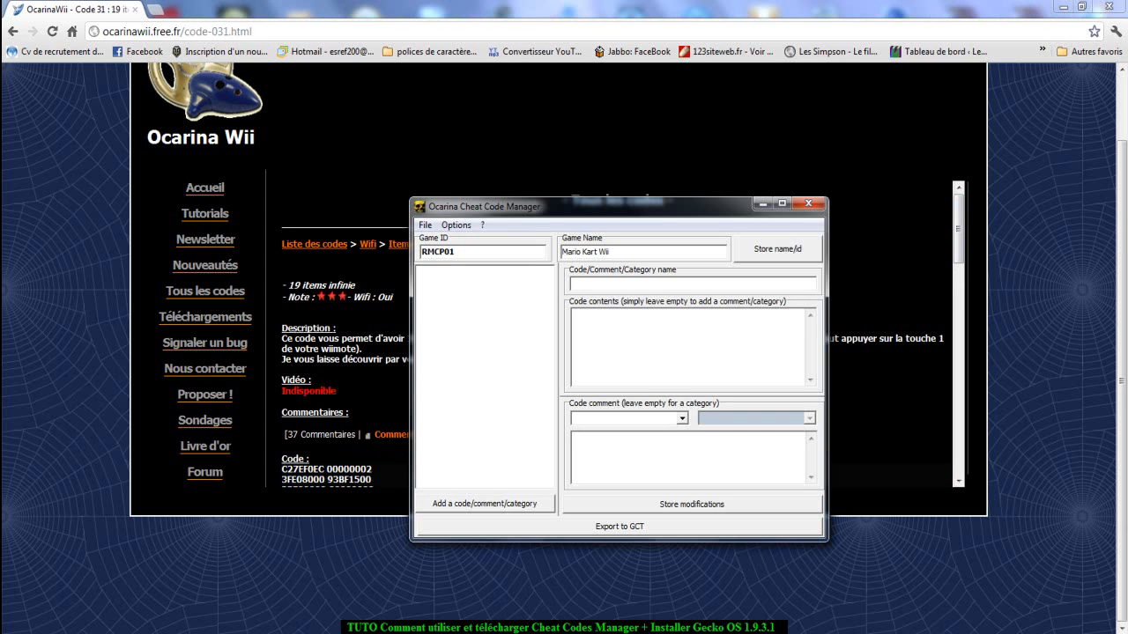
{"action": "left_click", "coordinate": [484, 504]}
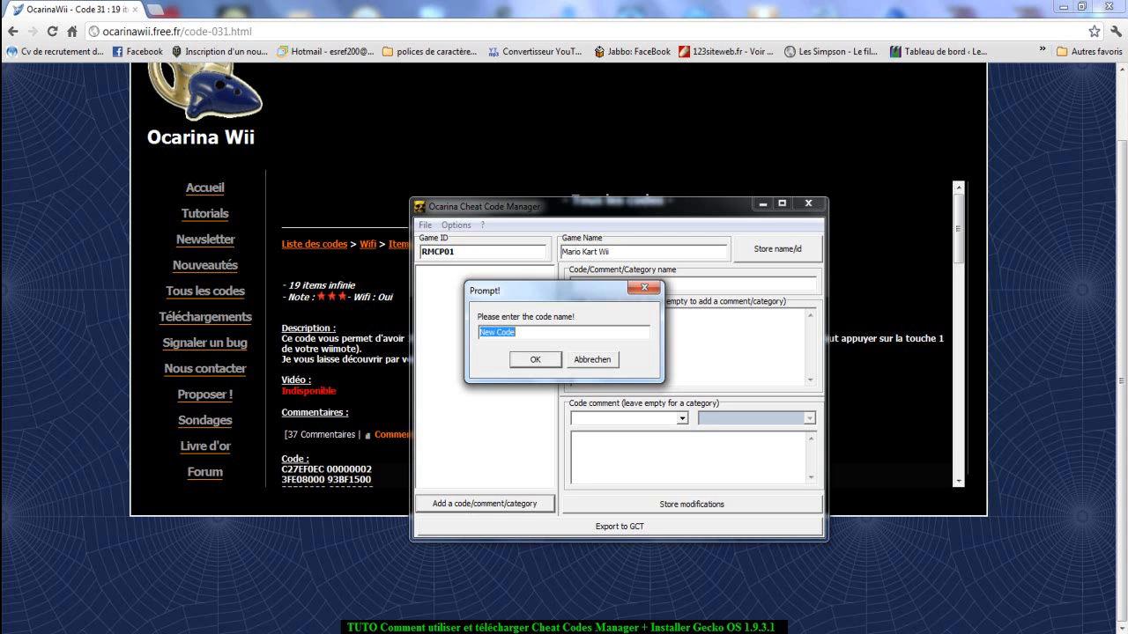
{"action": "type", "text": "19 Items infinies"}
{"action": "key", "text": "Return"}
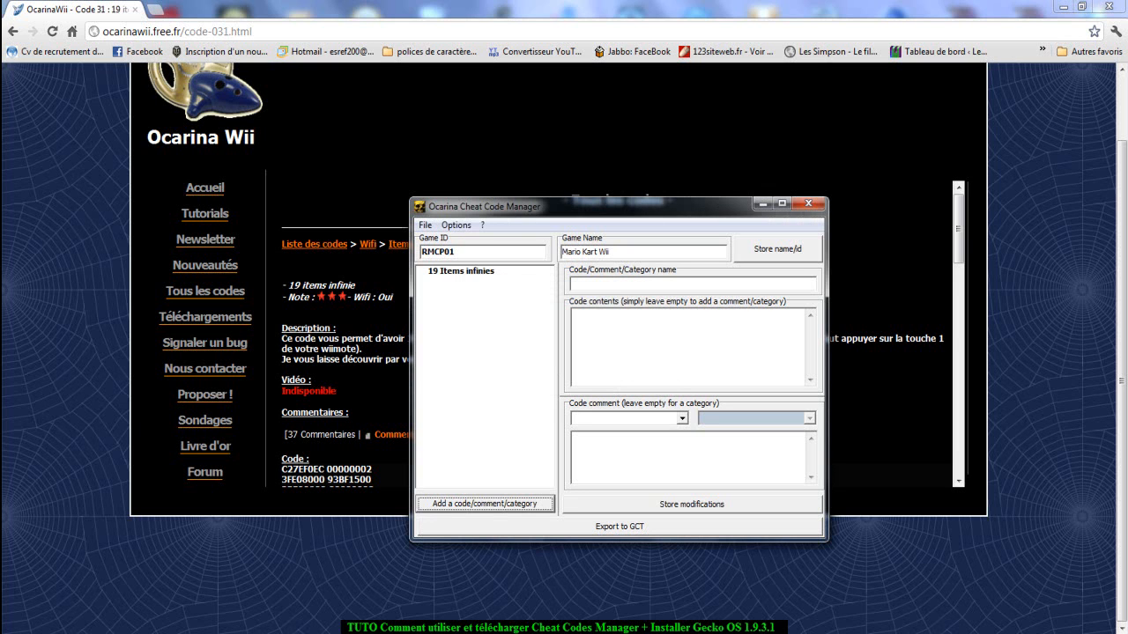
Paste the copied code lines into the code contents of the 19 Items infinies entry.
{"action": "left_click", "coordinate": [461, 271]}
{"action": "left_click", "coordinate": [687, 346]}
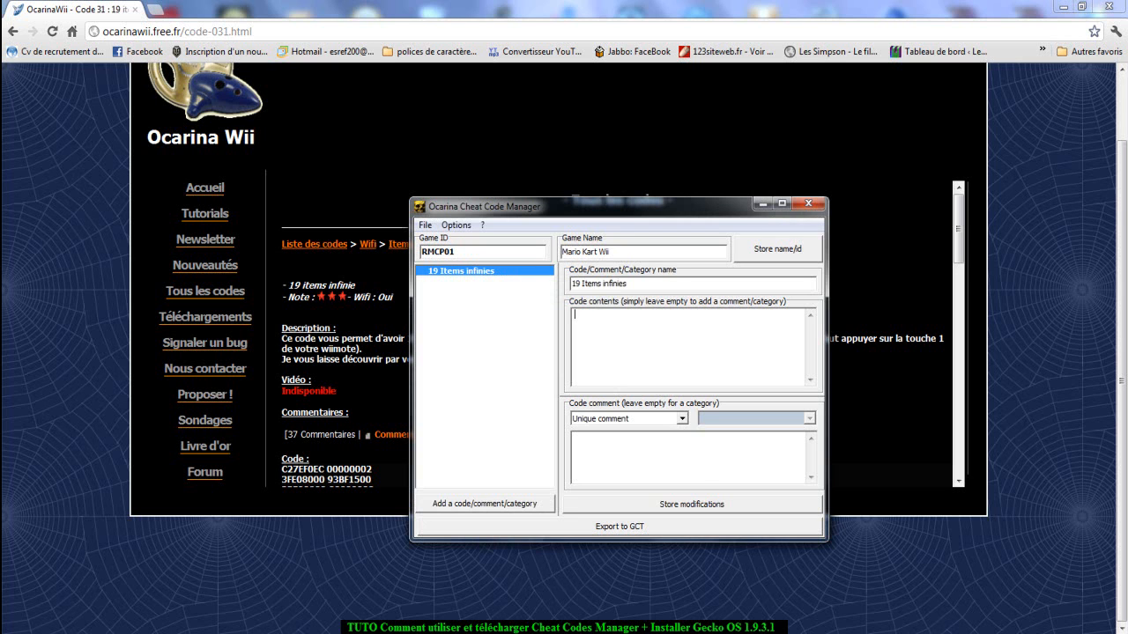
{"action": "right_click", "coordinate": [584, 359]}
{"action": "left_click", "coordinate": [617, 428]}
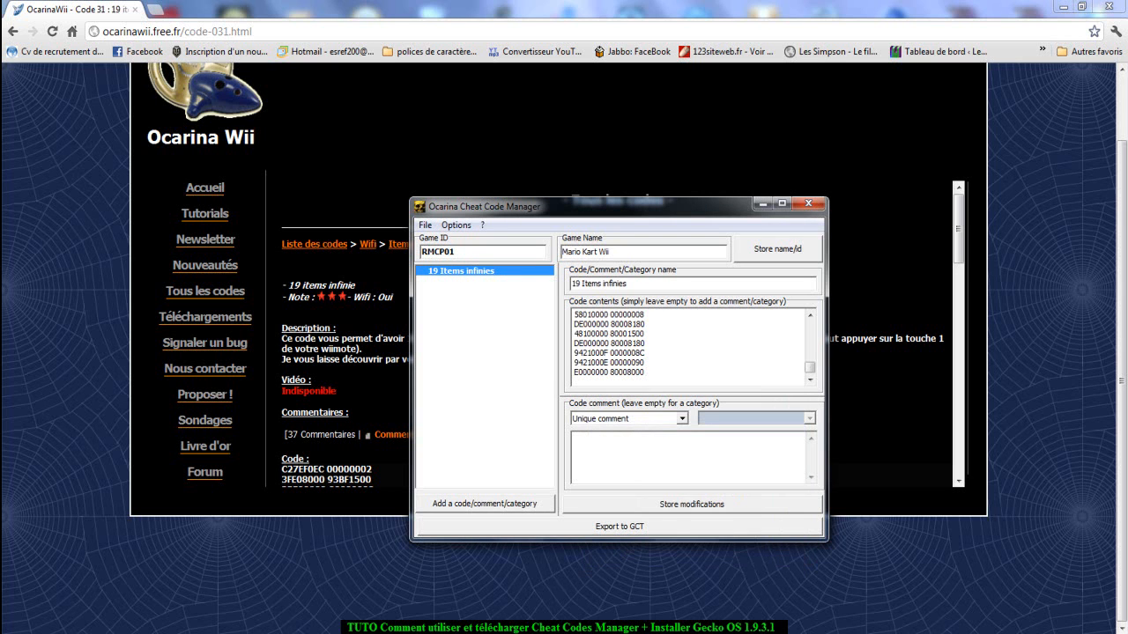
{"action": "left_click_drag", "start_coordinate": [809, 367], "coordinate": [810, 326]}
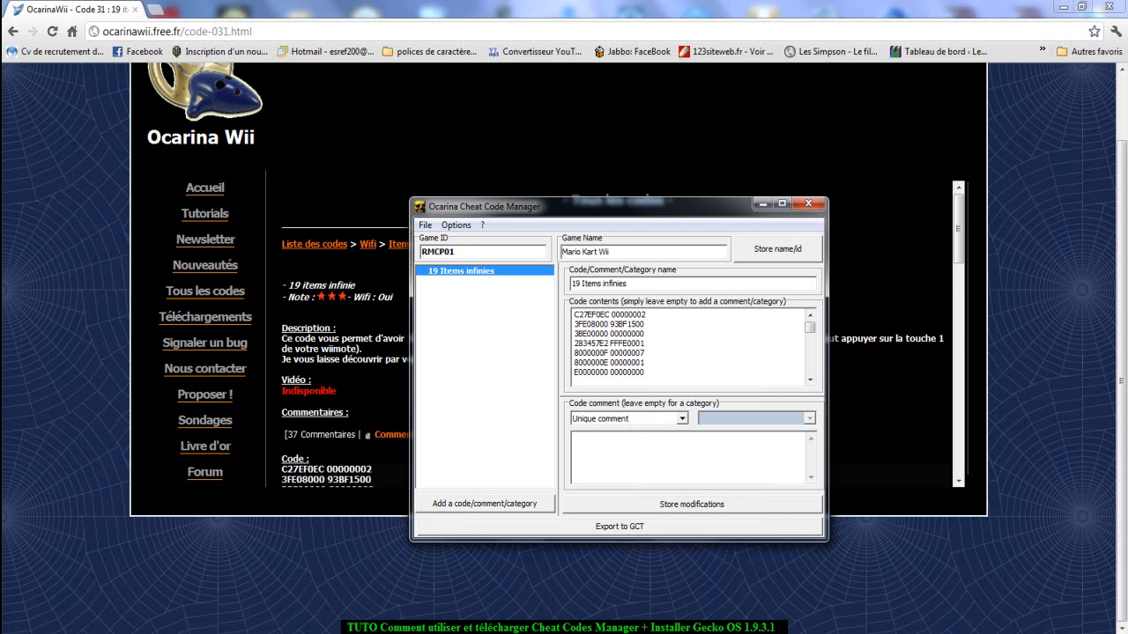
Add a second code entry to the Mario Kart Wii list, keeping the default name.
{"action": "left_click", "coordinate": [484, 503]}
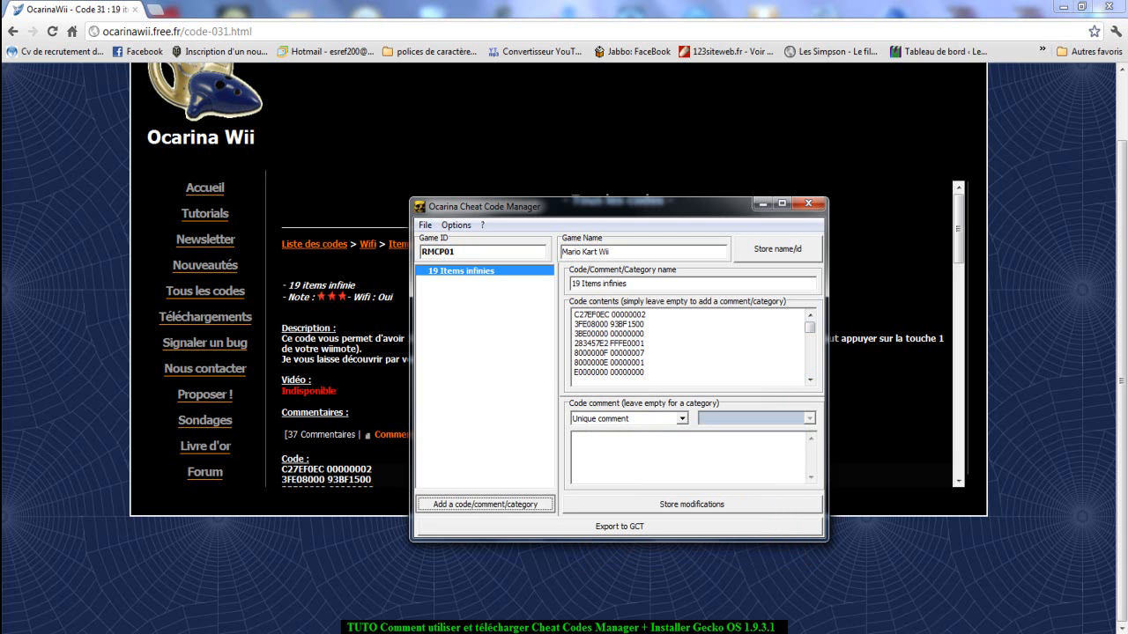
{"action": "key", "text": "Return"}
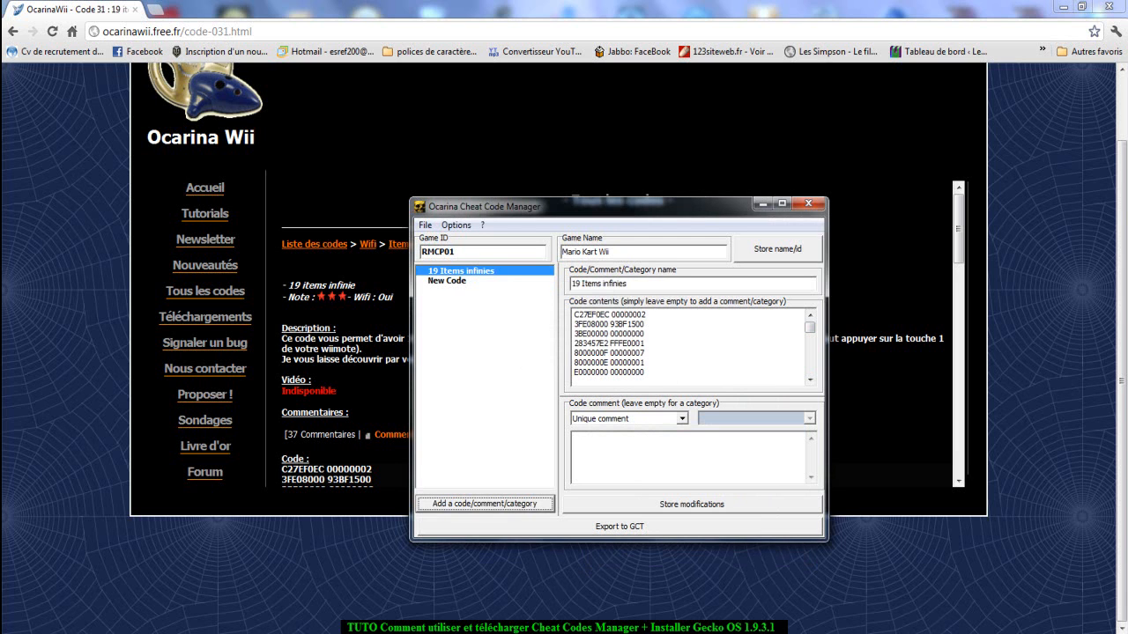
Store the changed codes in application memory and enable the 19 Items infinies entry.
{"action": "left_click", "coordinate": [448, 281]}
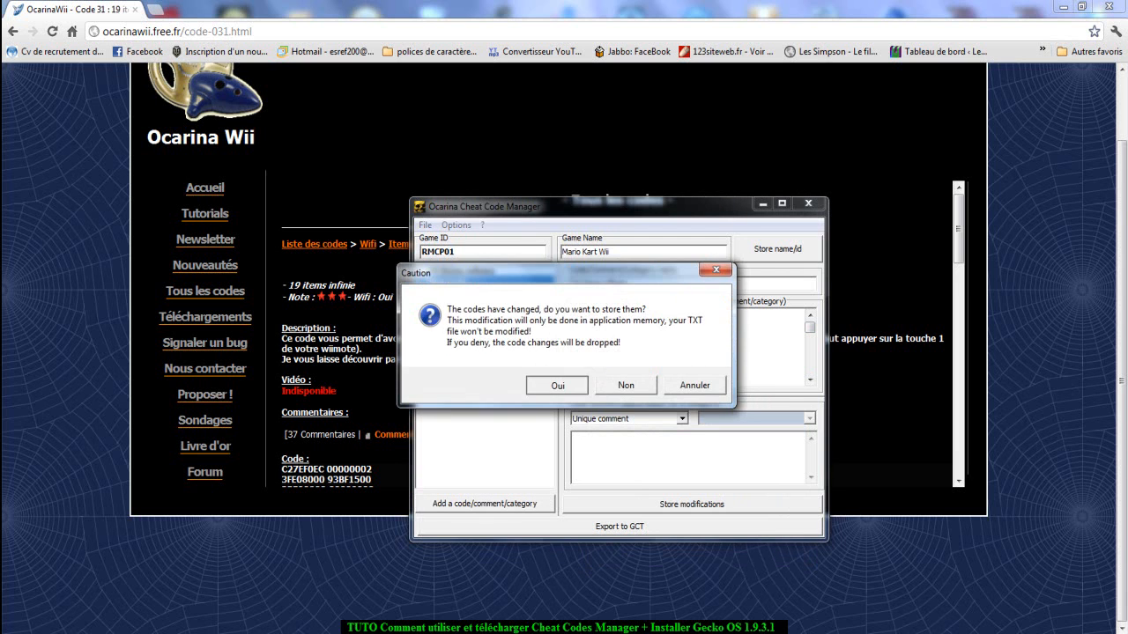
{"action": "key", "text": "Return"}
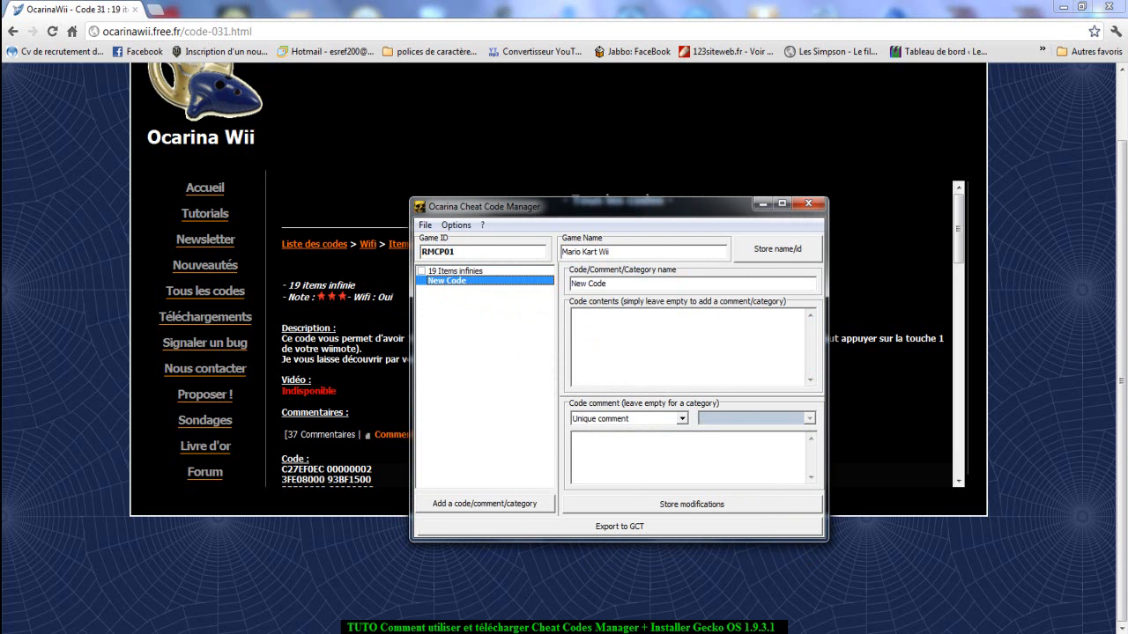
{"action": "left_click", "coordinate": [421, 271]}
Delete the New Code entry from the Mario Kart Wii code list.
{"action": "left_click", "coordinate": [443, 280]}
{"action": "right_click", "coordinate": [441, 281]}
{"action": "left_click", "coordinate": [496, 290]}
{"action": "key", "text": "Return"}
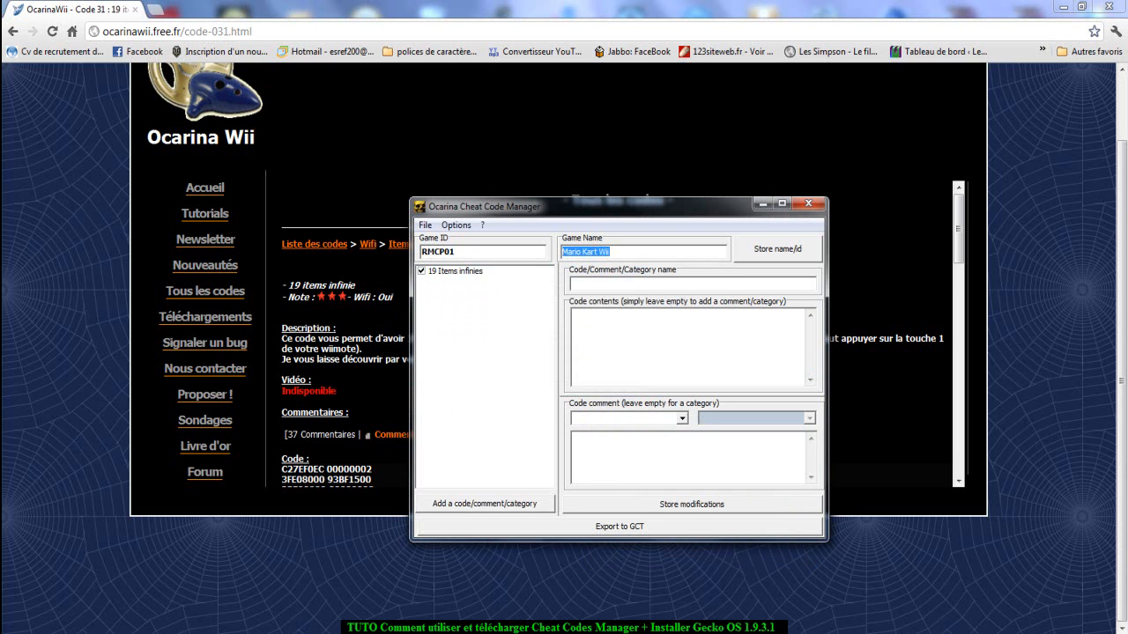
{"action": "left_click", "coordinate": [484, 504]}
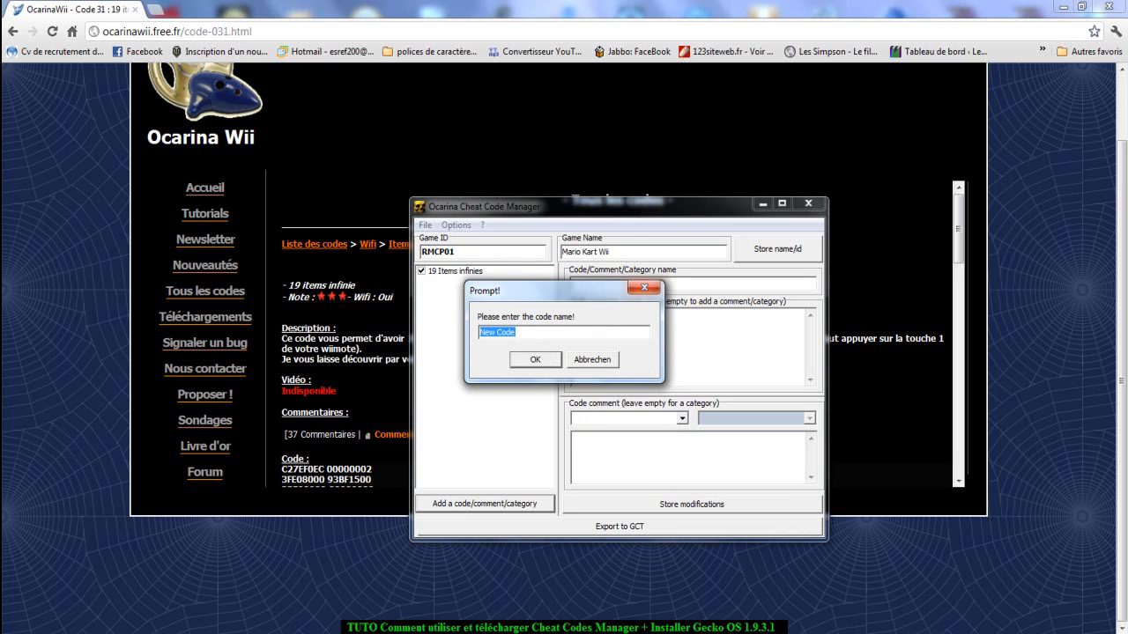
{"action": "left_click", "coordinate": [644, 288]}
Switch to the browser and open the Vitesse big ball : 600 km/h code page from the Wifi Items list.
{"action": "left_click", "coordinate": [370, 414]}
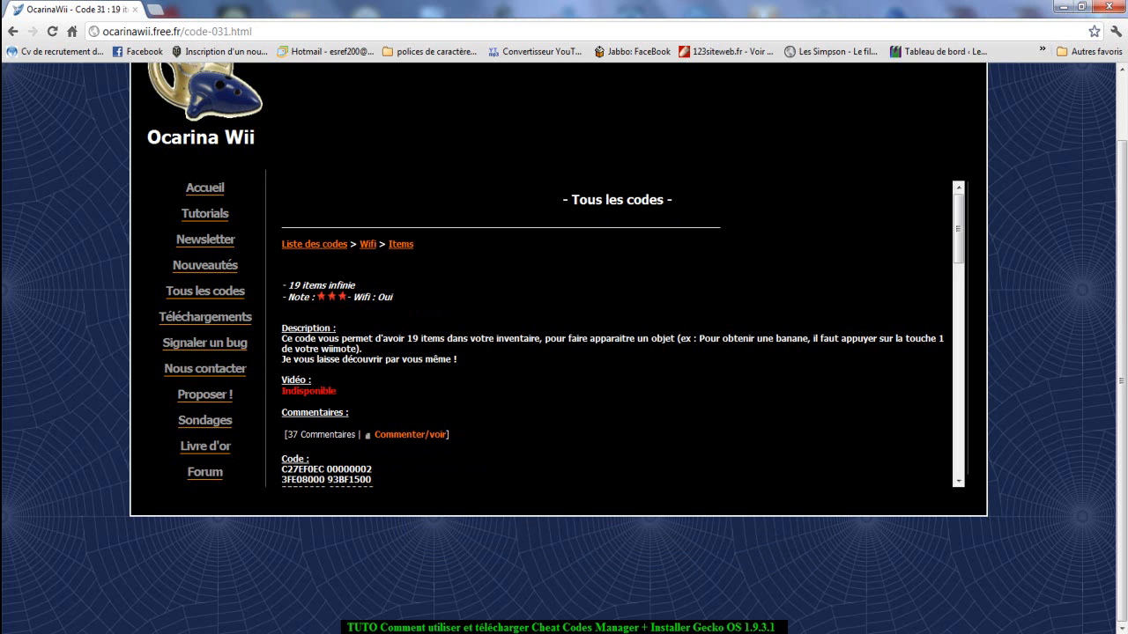
{"action": "left_click", "coordinate": [401, 244]}
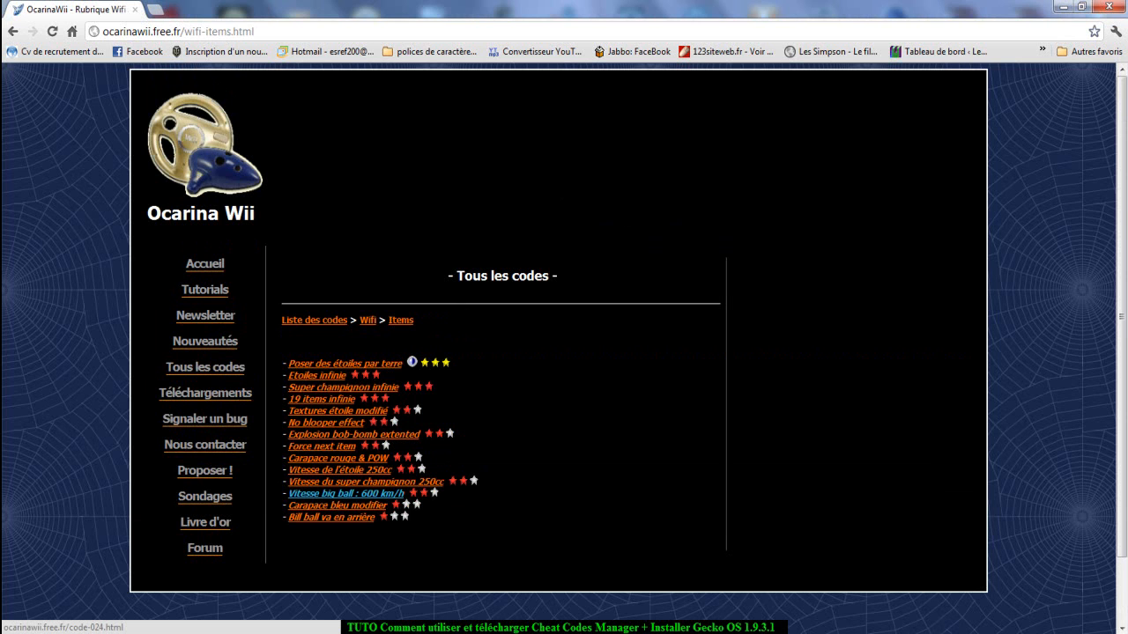
{"action": "left_click", "coordinate": [345, 494]}
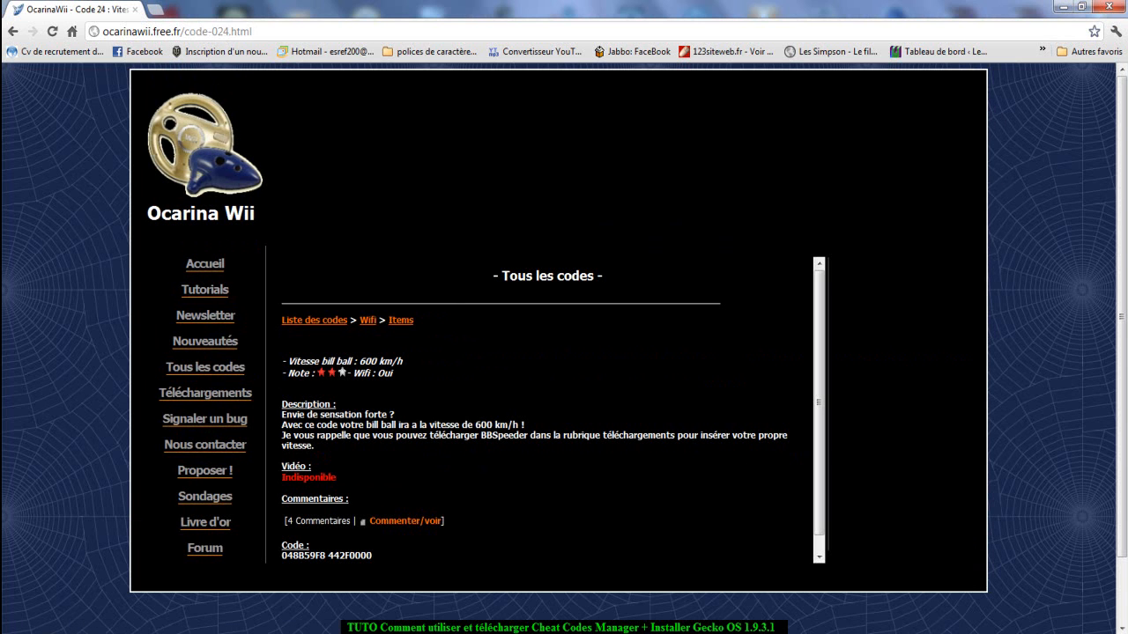
{"action": "scroll", "coordinate": [552, 410], "scroll_direction": "down", "scroll_amount": 1}
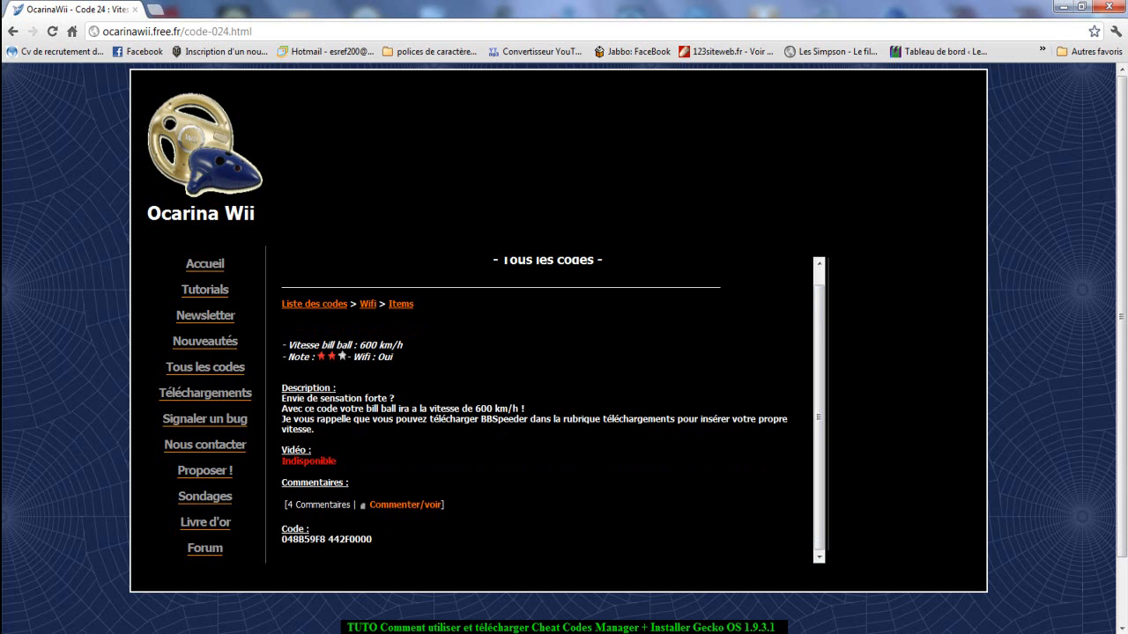
Copy the code's title from the page and add a code entry named Vitesse bill ball : 600 km/h in Ocarina Cheat Code Manager.
{"action": "left_click_drag", "start_coordinate": [526, 420], "coordinate": [481, 419]}
{"action": "left_click", "coordinate": [481, 419]}
{"action": "left_click_drag", "start_coordinate": [284, 335], "coordinate": [312, 345]}
{"action": "left_click_drag", "start_coordinate": [404, 346], "coordinate": [288, 345]}
{"action": "key", "text": "ctrl+c"}
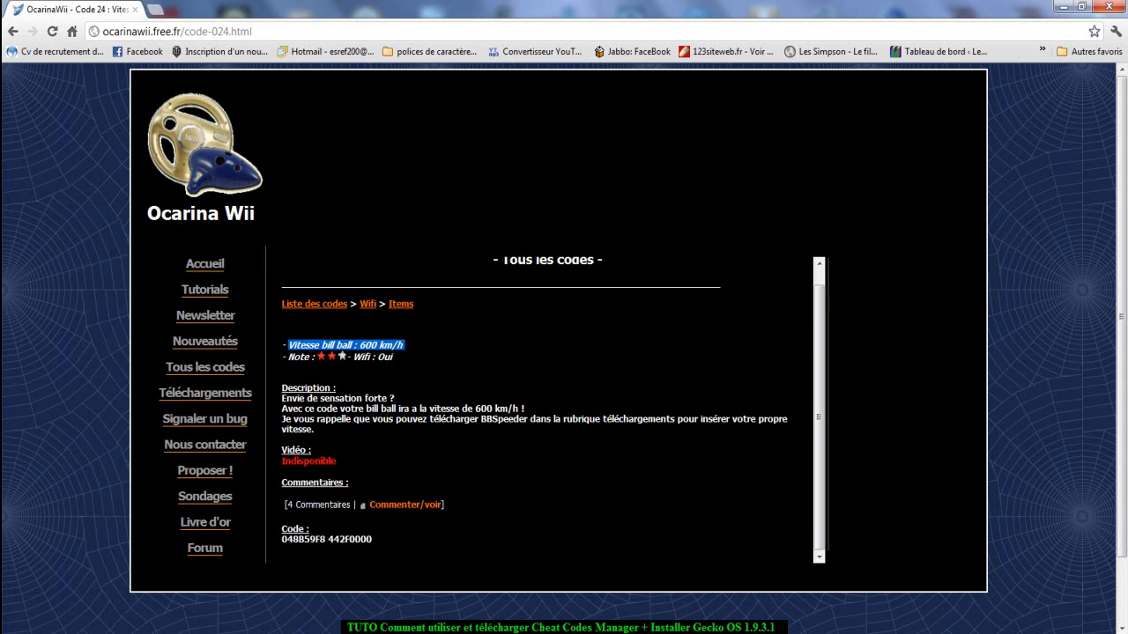
{"action": "key", "text": "alt+Tab"}
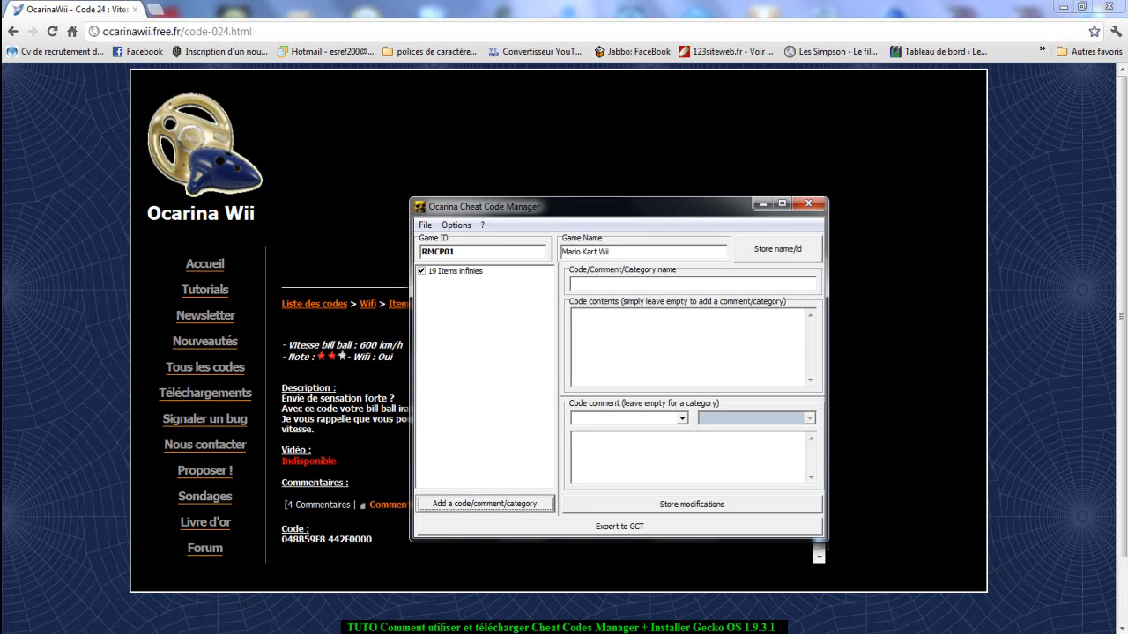
{"action": "key", "text": "Return"}
{"action": "key", "text": "ctrl+v"}
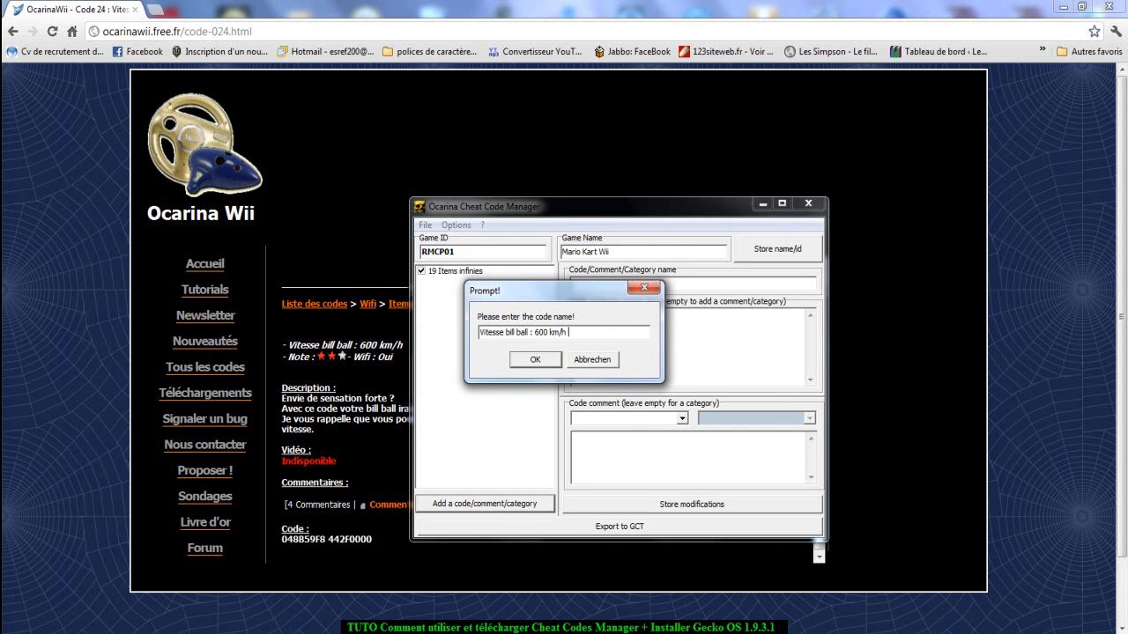
{"action": "key", "text": "Return"}
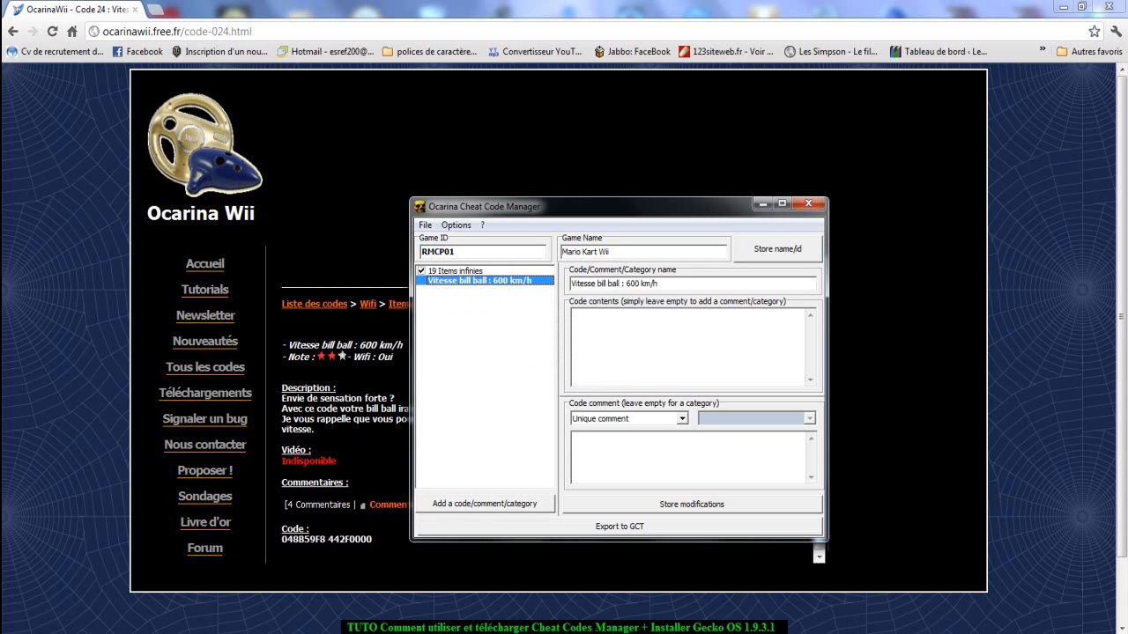
Copy the code line 048B59F8 442F0000 from the web page into the code contents of the Vitesse bill ball entry.
{"action": "left_click_drag", "start_coordinate": [375, 539], "coordinate": [280, 539]}
{"action": "right_click", "coordinate": [282, 540]}
{"action": "left_click", "coordinate": [315, 547]}
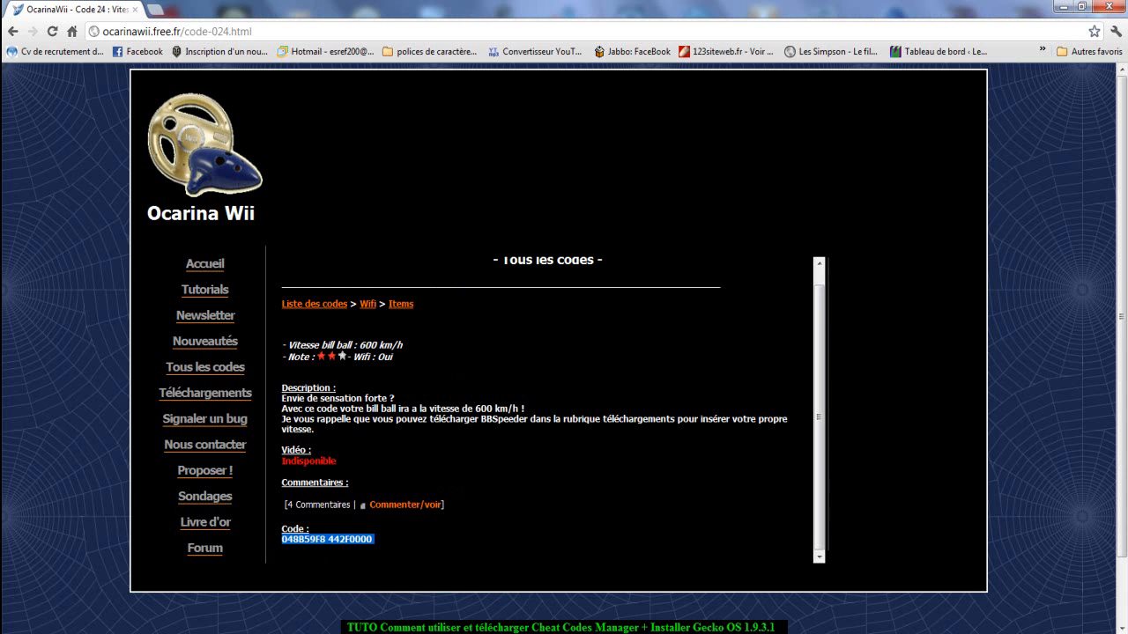
{"action": "key", "text": "alt+Tab"}
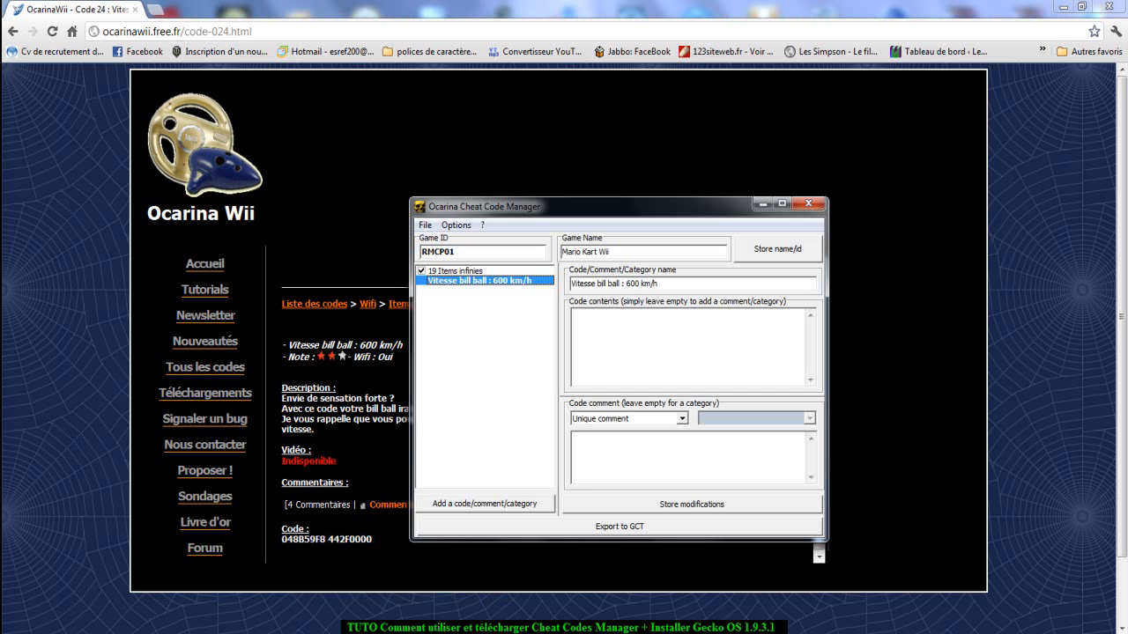
{"action": "right_click", "coordinate": [665, 371]}
{"action": "left_click", "coordinate": [699, 433]}
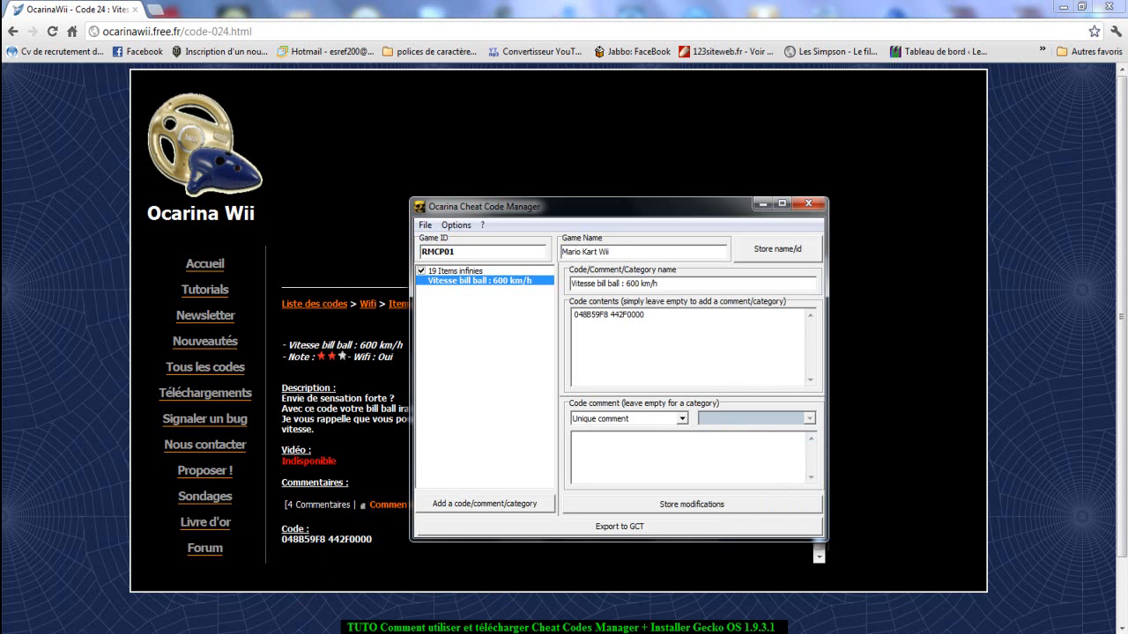
Store the changed codes in application memory and enable the Vitesse bill ball : 600 km/h entry.
{"action": "left_click", "coordinate": [456, 272]}
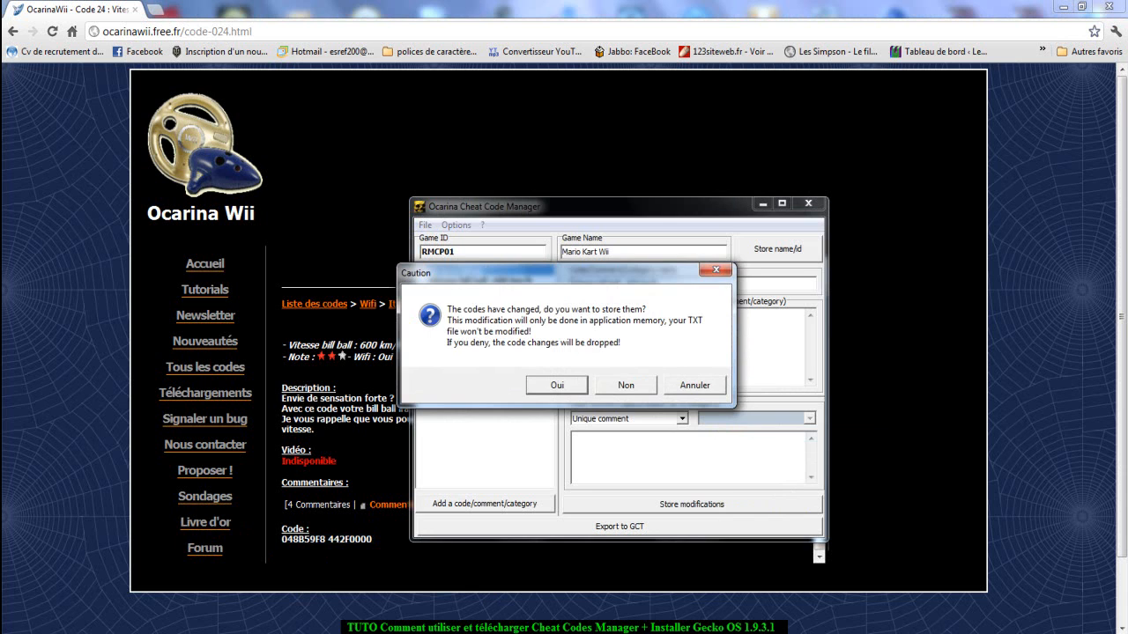
{"action": "left_click", "coordinate": [557, 385]}
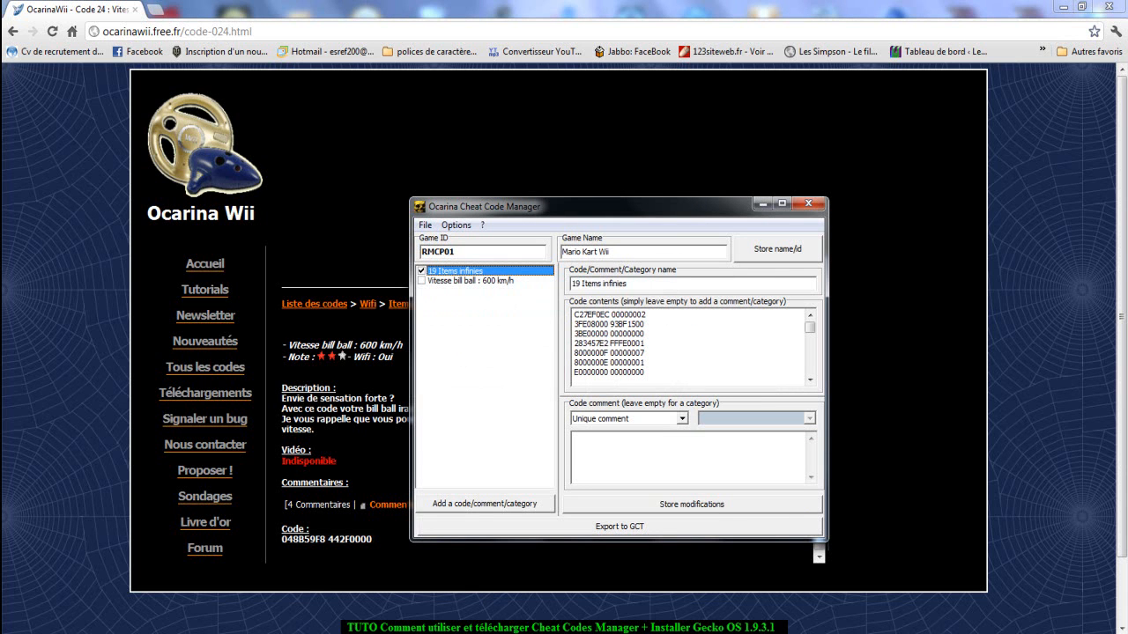
{"action": "left_click", "coordinate": [421, 281]}
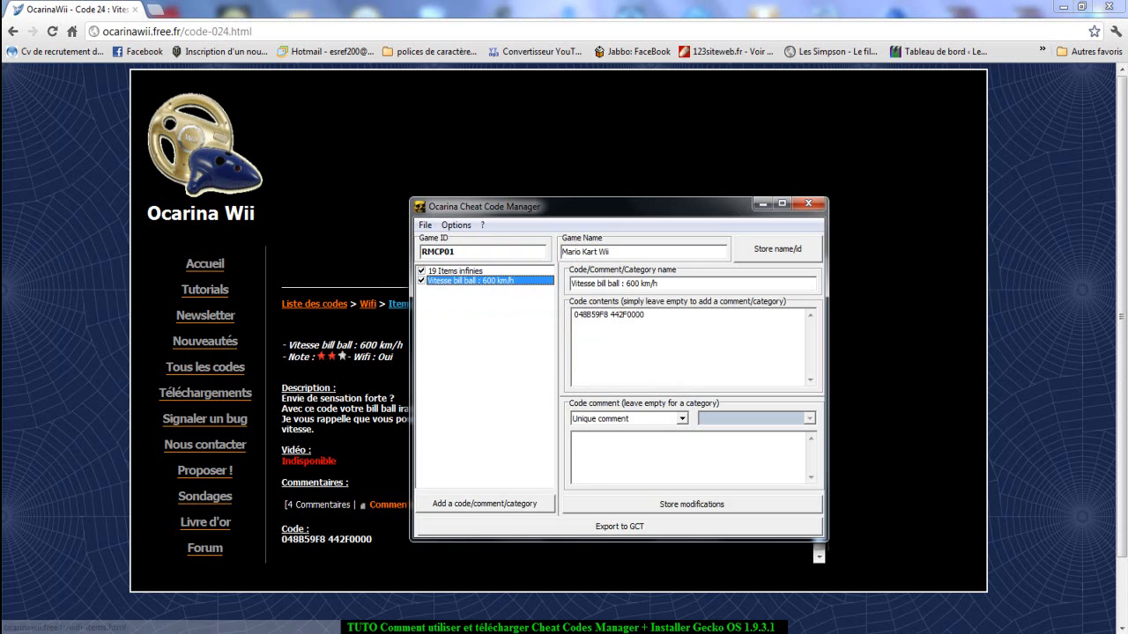
Return to the browser and open the Autre category of the Wifi codes.
{"action": "left_click", "coordinate": [398, 303]}
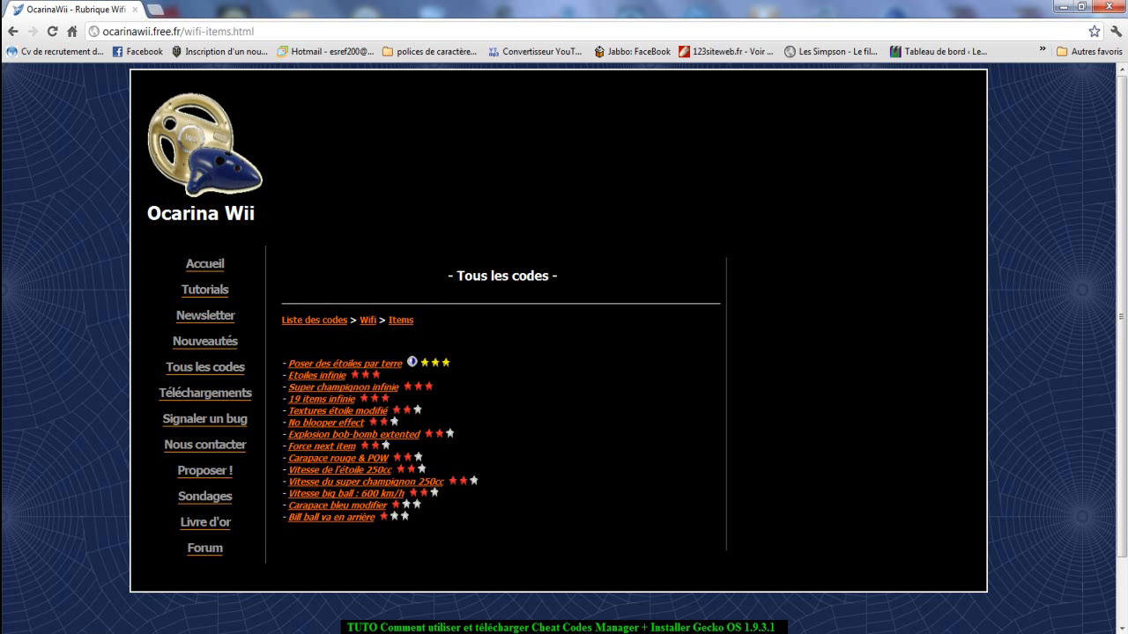
{"action": "left_click", "coordinate": [365, 320]}
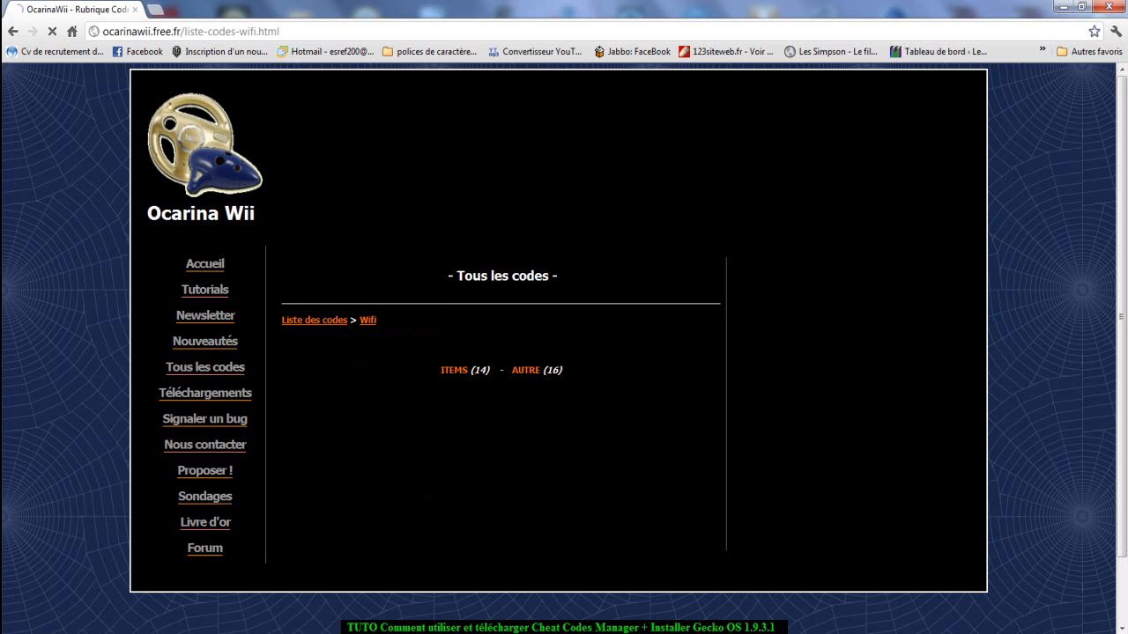
{"action": "left_click", "coordinate": [525, 370]}
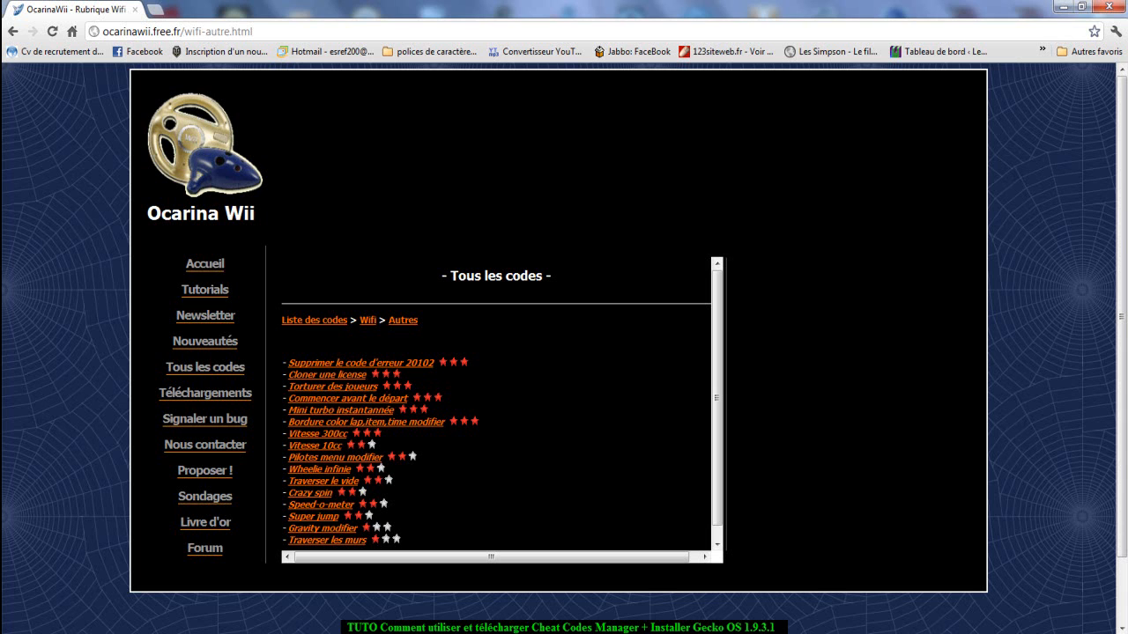
{"action": "mouse_move", "coordinate": [729, 633]}
{"action": "left_click", "coordinate": [730, 594]}
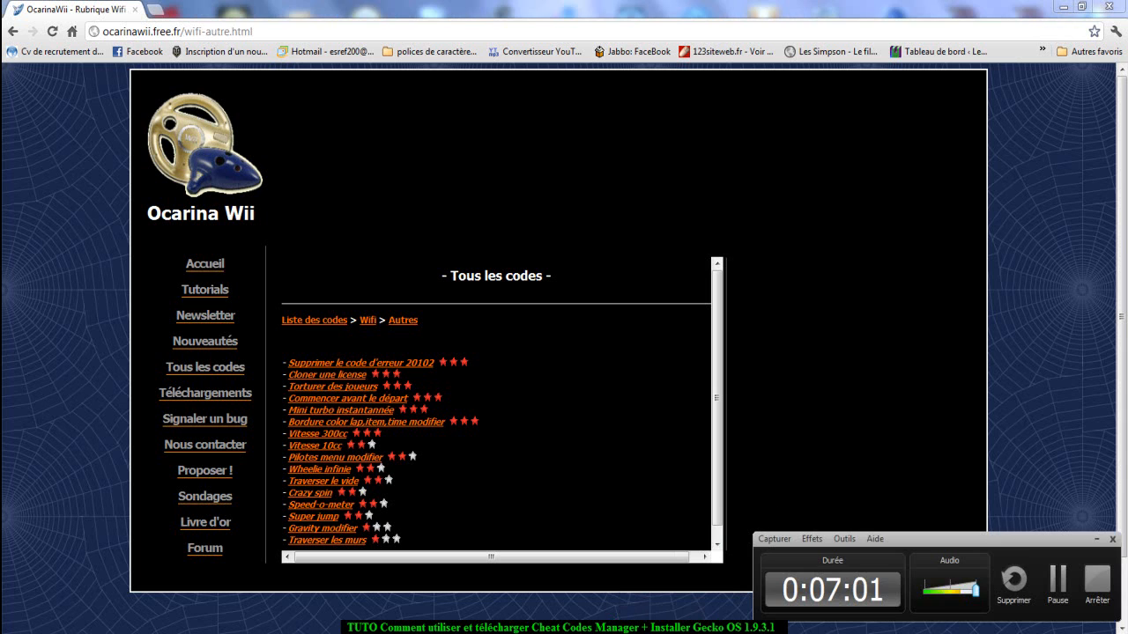
{"action": "left_click", "coordinate": [1058, 581]}
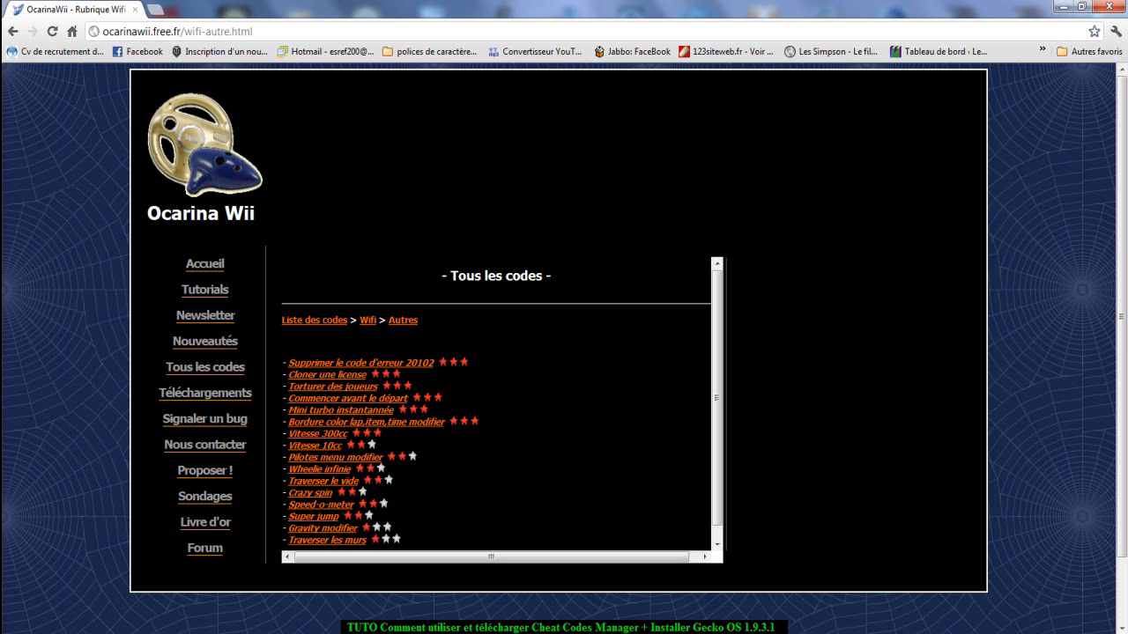
Open the Supprimer le code d'erreur 20102 page and look over its description and codes.
{"action": "left_click", "coordinate": [361, 363]}
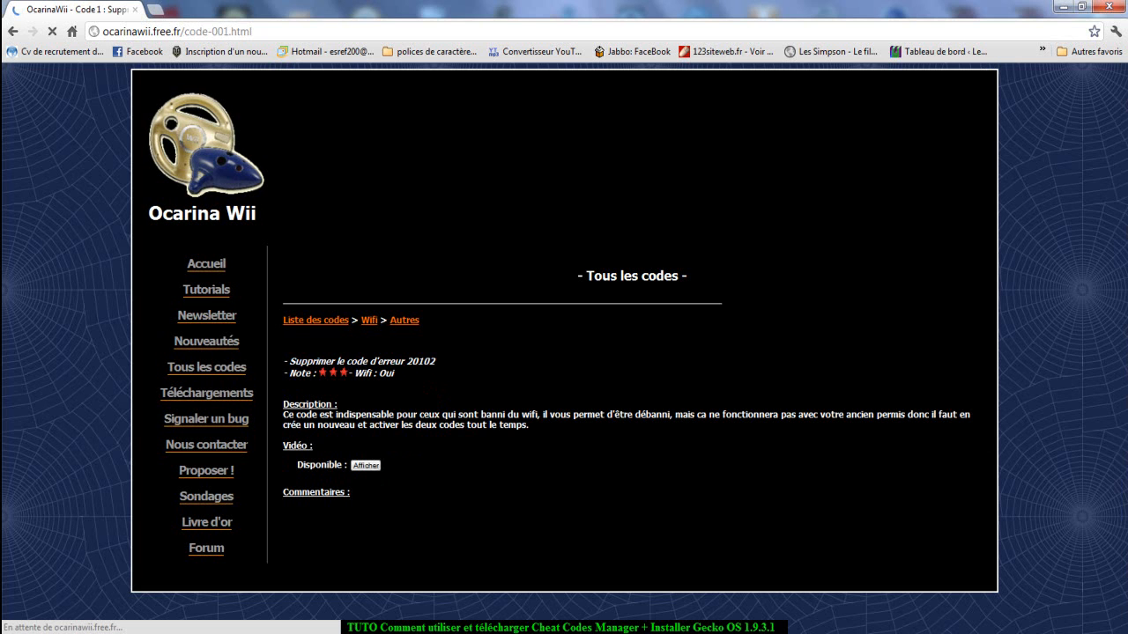
{"action": "scroll", "coordinate": [160, 558], "scroll_direction": "down", "scroll_amount": 3}
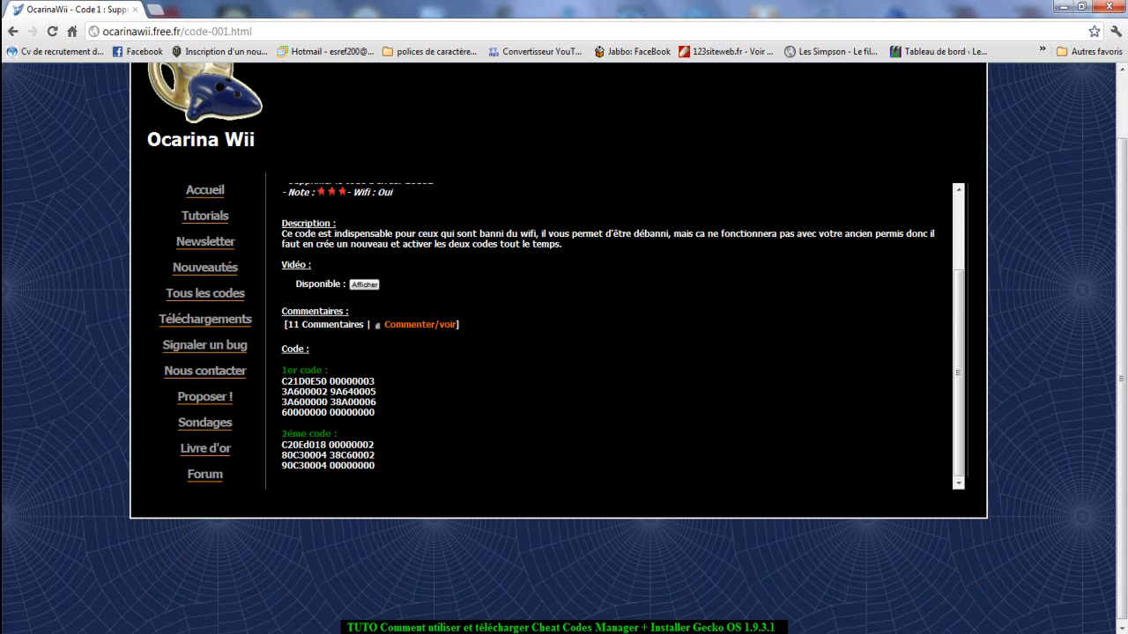
{"action": "scroll", "coordinate": [622, 336], "scroll_direction": "up", "scroll_amount": 2}
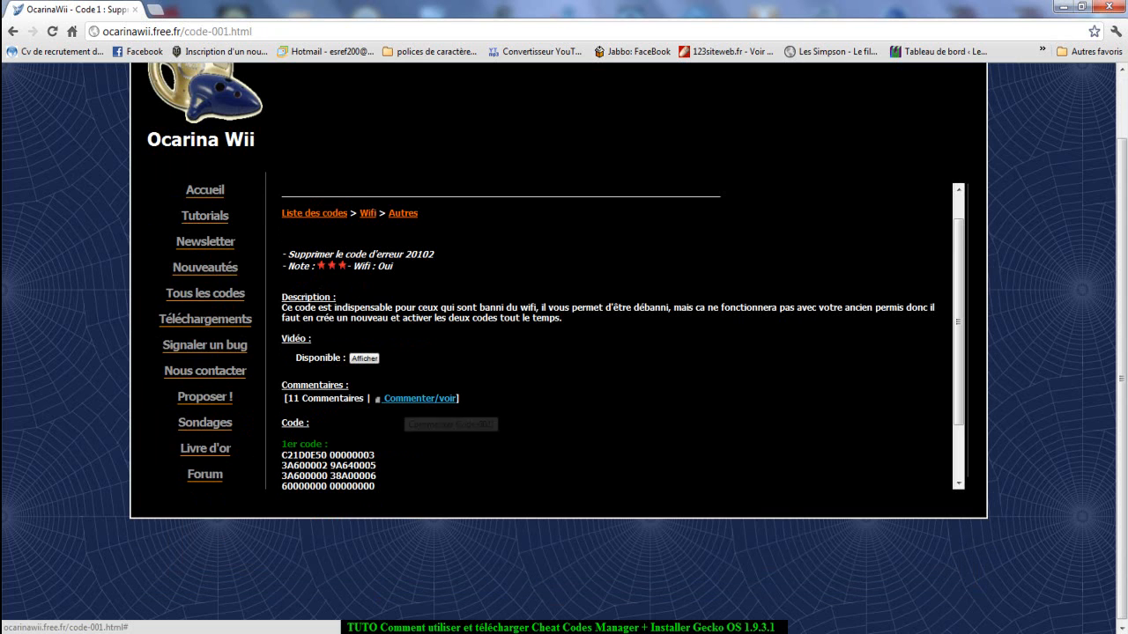
Copy the code's title and add a code entry named Supprimer le code d'erreur 20102 in Ocarina Cheat Code Manager.
{"action": "left_click_drag", "start_coordinate": [436, 255], "coordinate": [288, 254]}
{"action": "key", "text": "ctrl+c"}
{"action": "right_click", "coordinate": [321, 257]}
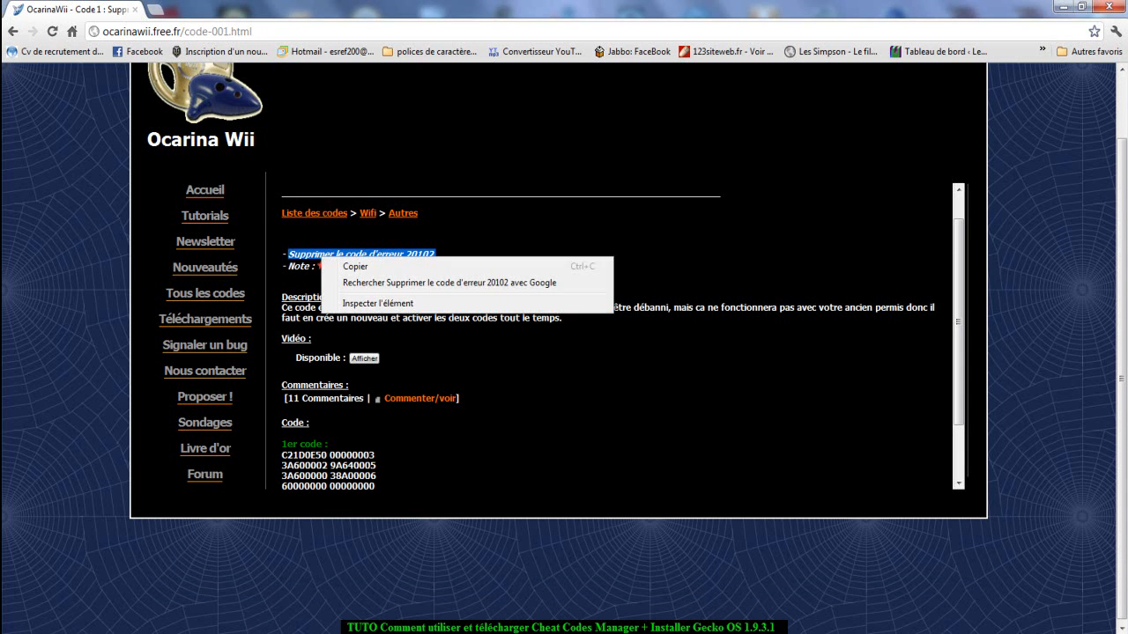
{"action": "left_click", "coordinate": [339, 263]}
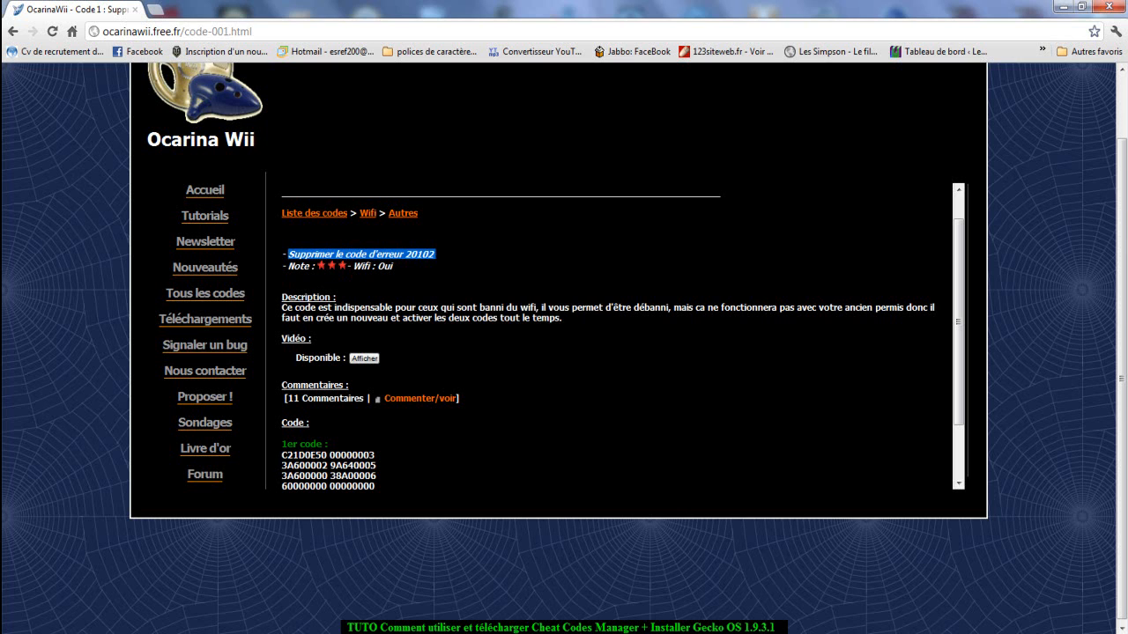
{"action": "key", "text": "alt+Tab"}
{"action": "left_click", "coordinate": [484, 504]}
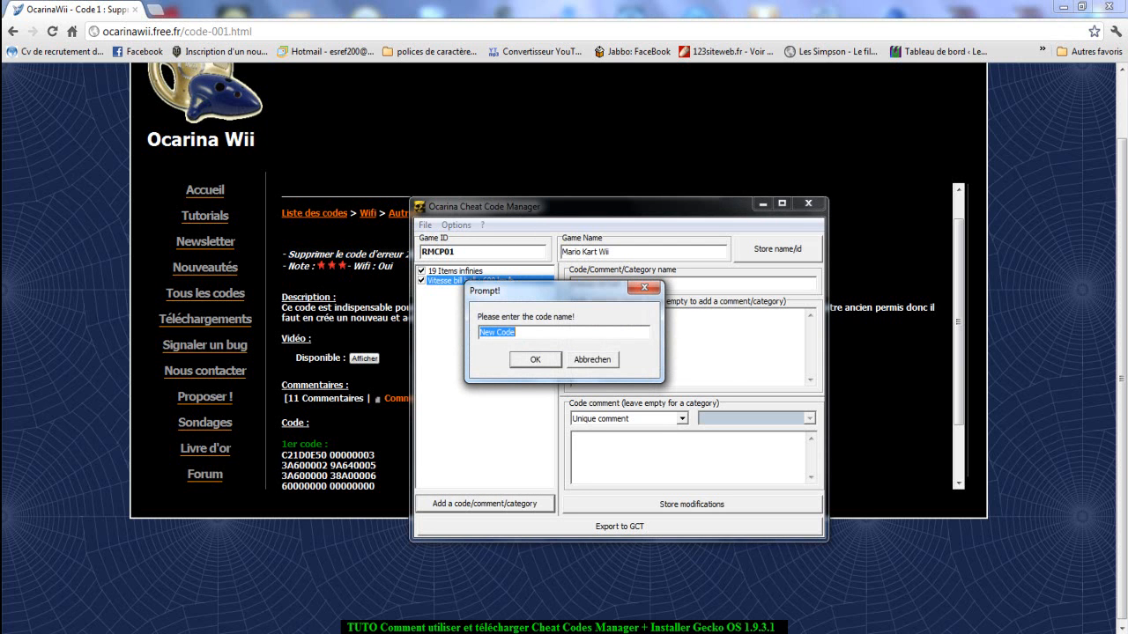
{"action": "key", "text": "ctrl+v"}
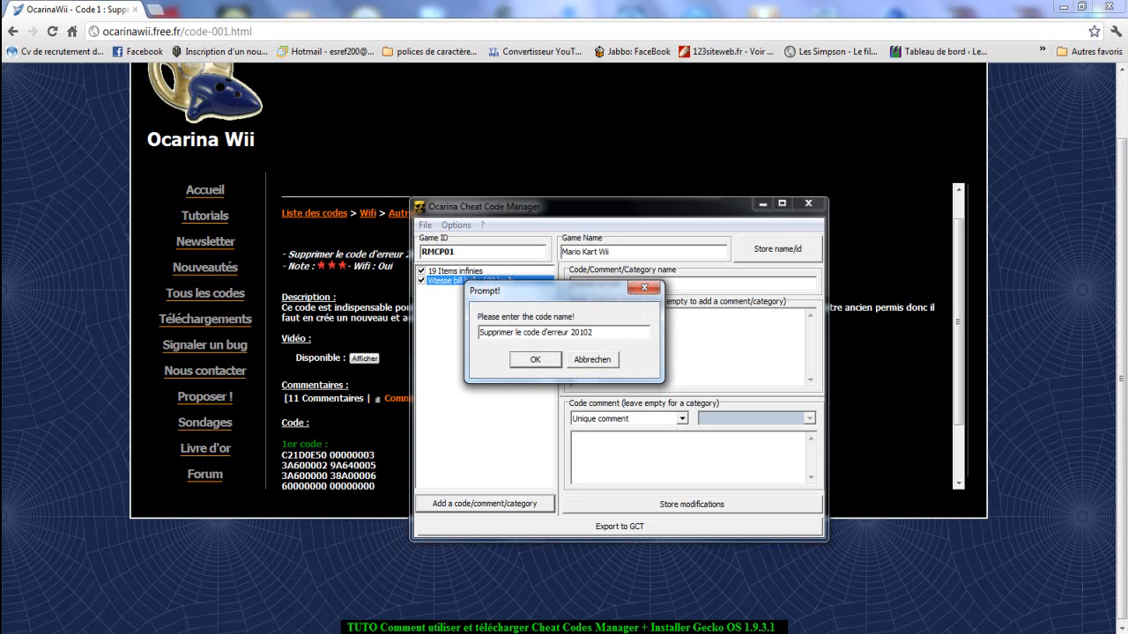
{"action": "key", "text": "Return"}
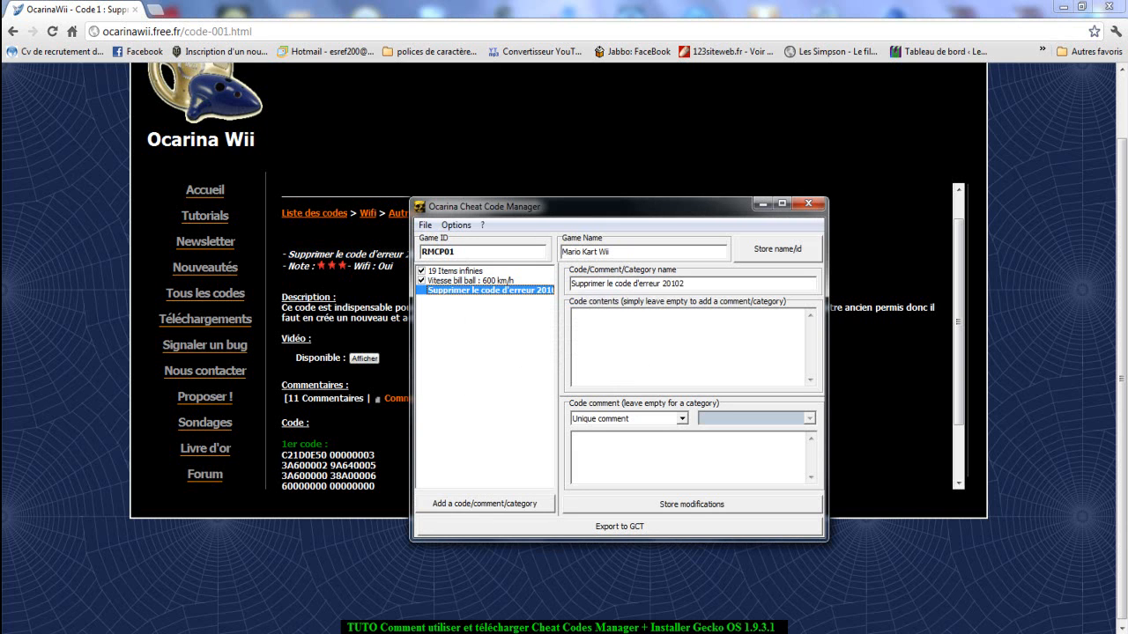
Copy the four lines of the 1er code from the web page into the Supprimer le code d'erreur 20102 entry's code contents.
{"action": "left_click", "coordinate": [343, 423]}
{"action": "scroll", "coordinate": [343, 423], "scroll_direction": "down", "scroll_amount": 1}
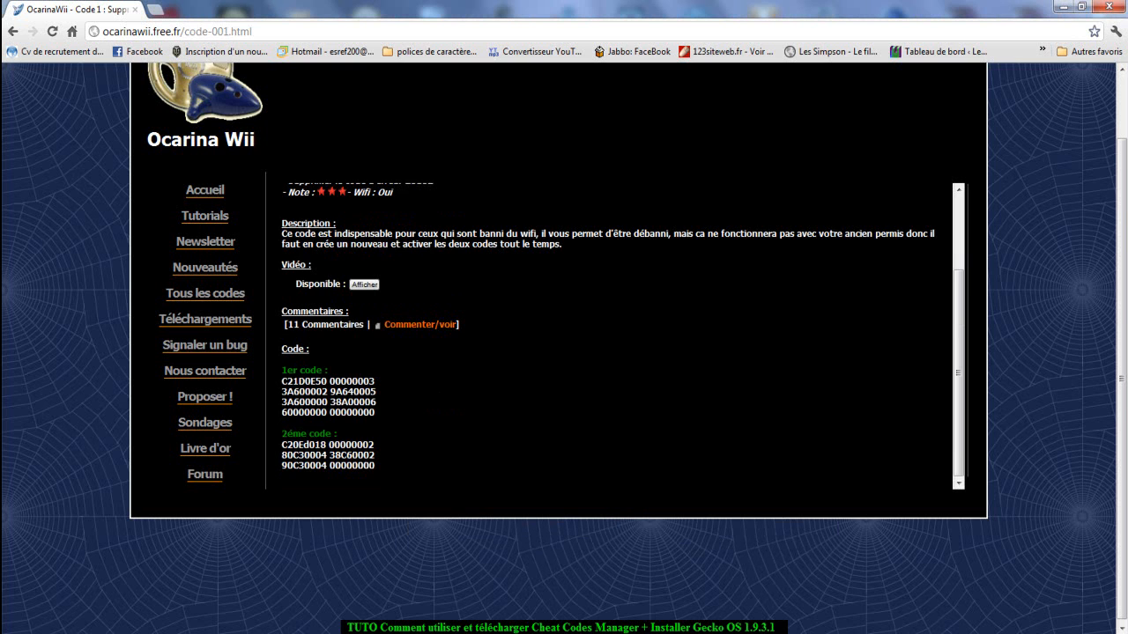
{"action": "left_click_drag", "start_coordinate": [379, 412], "coordinate": [281, 380]}
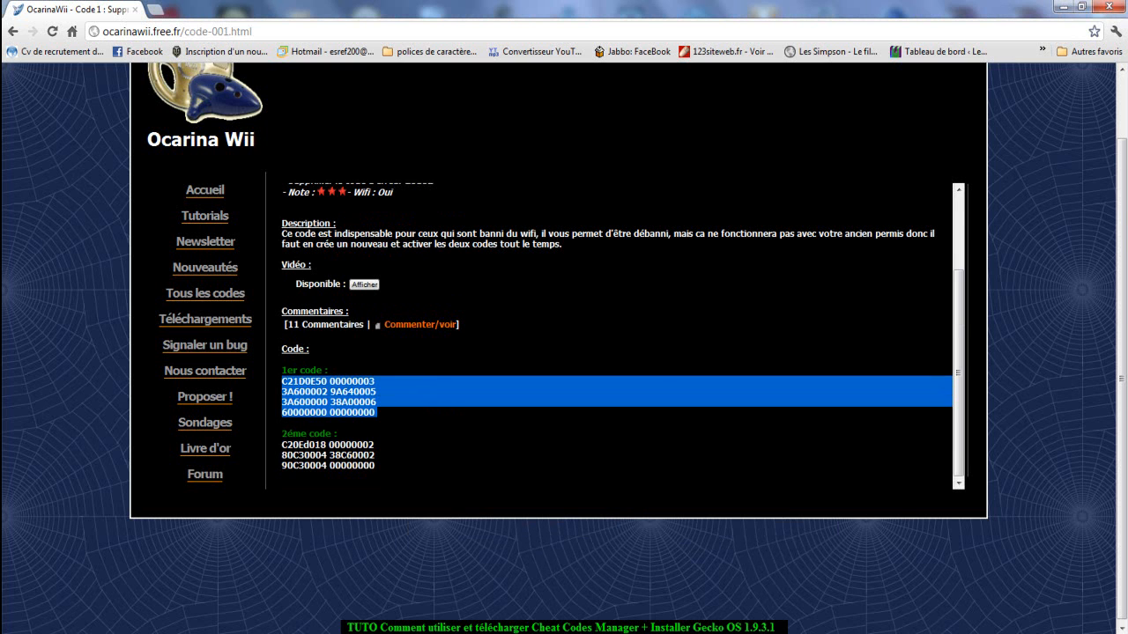
{"action": "right_click", "coordinate": [295, 386]}
{"action": "left_click", "coordinate": [327, 396]}
{"action": "key", "text": "alt+Tab"}
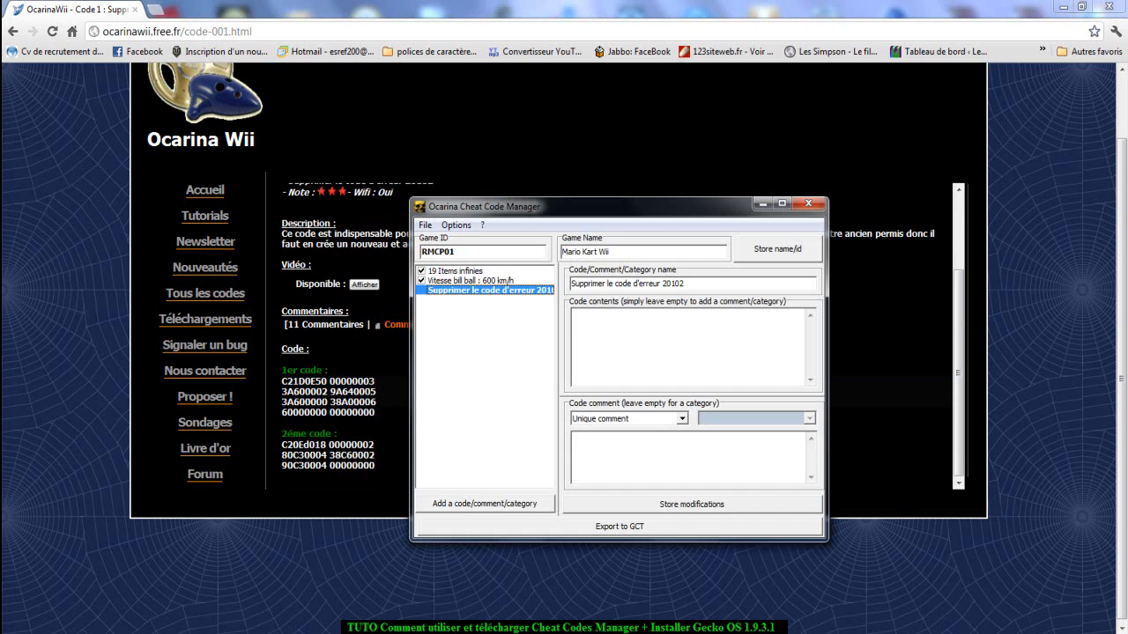
{"action": "right_click", "coordinate": [624, 338]}
{"action": "left_click", "coordinate": [656, 410]}
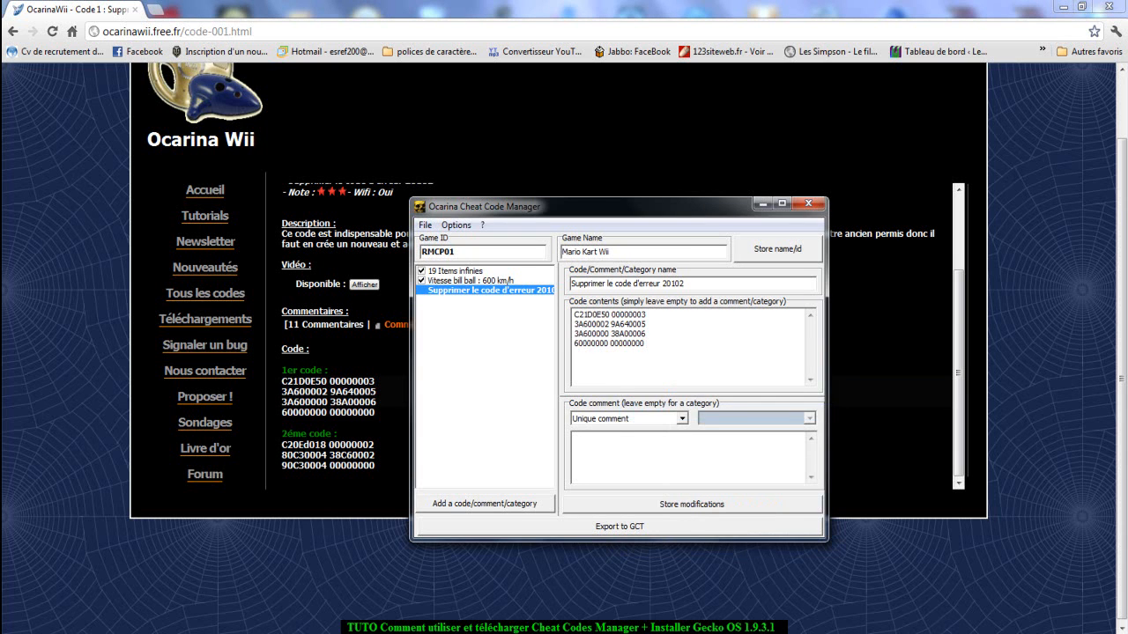
Store the changes to the Supprimer le code d'erreur 20102 entry and enable that code in the list.
{"action": "left_click", "coordinate": [470, 280]}
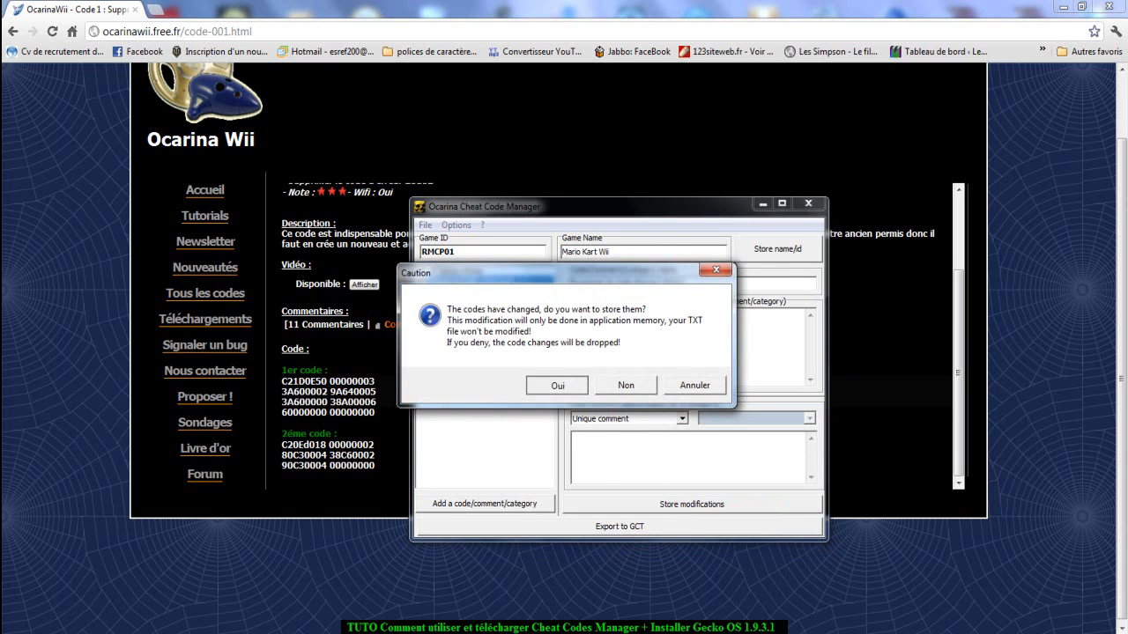
{"action": "key", "text": "Return"}
{"action": "left_click", "coordinate": [421, 291]}
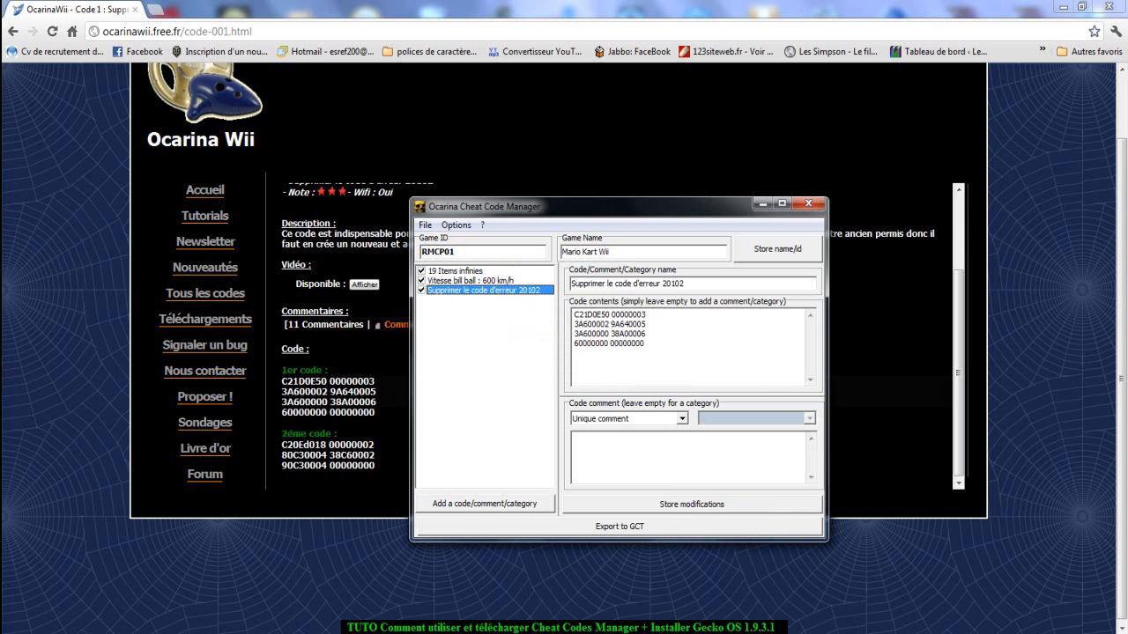
Return to the browser and copy the title Supprimer le code d'erreur 20102 from the code page again.
{"action": "left_click", "coordinate": [890, 392]}
{"action": "scroll", "coordinate": [890, 392], "scroll_direction": "up", "scroll_amount": 1}
{"action": "left_click_drag", "start_coordinate": [435, 255], "coordinate": [289, 254]}
{"action": "right_click", "coordinate": [304, 259]}
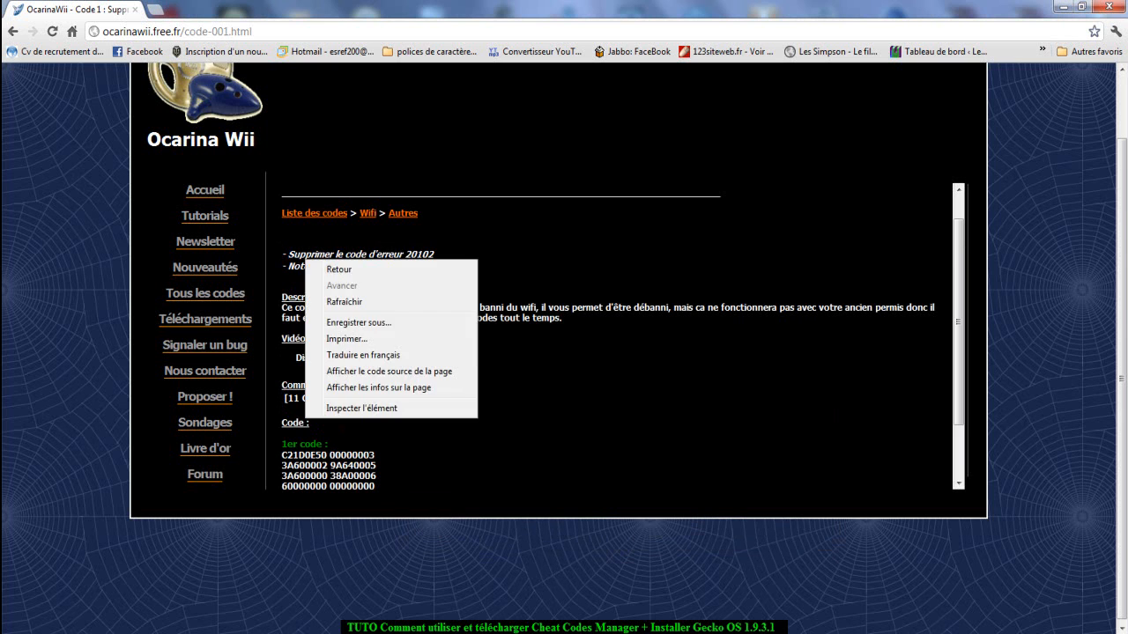
{"action": "key", "text": "Escape"}
{"action": "left_click_drag", "start_coordinate": [435, 255], "coordinate": [289, 255]}
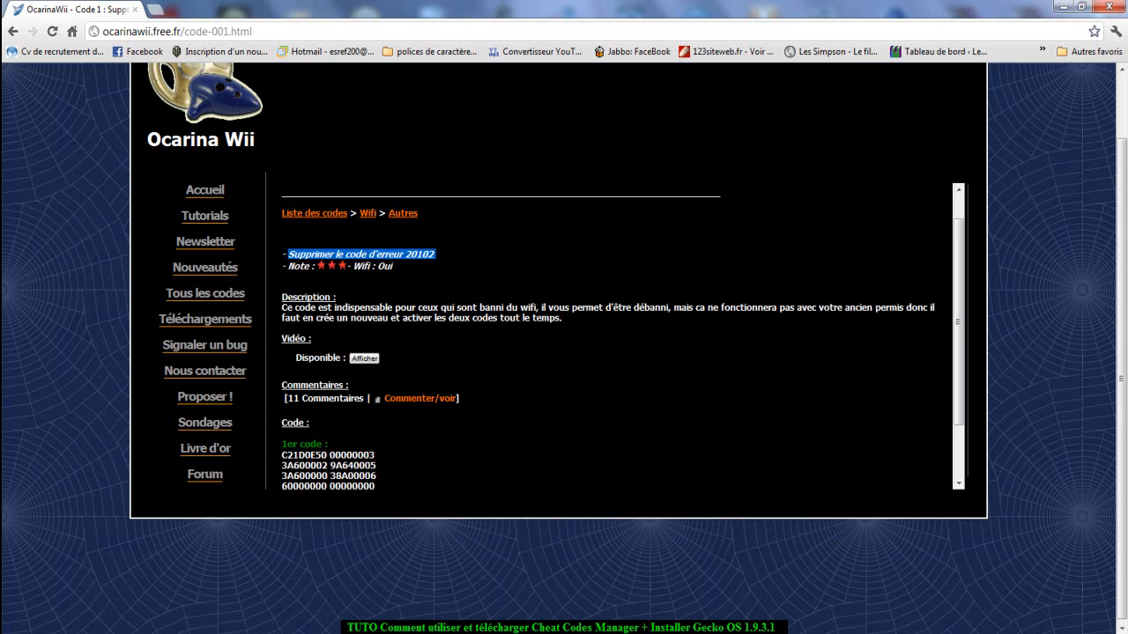
{"action": "right_click", "coordinate": [297, 256]}
{"action": "left_click", "coordinate": [322, 264]}
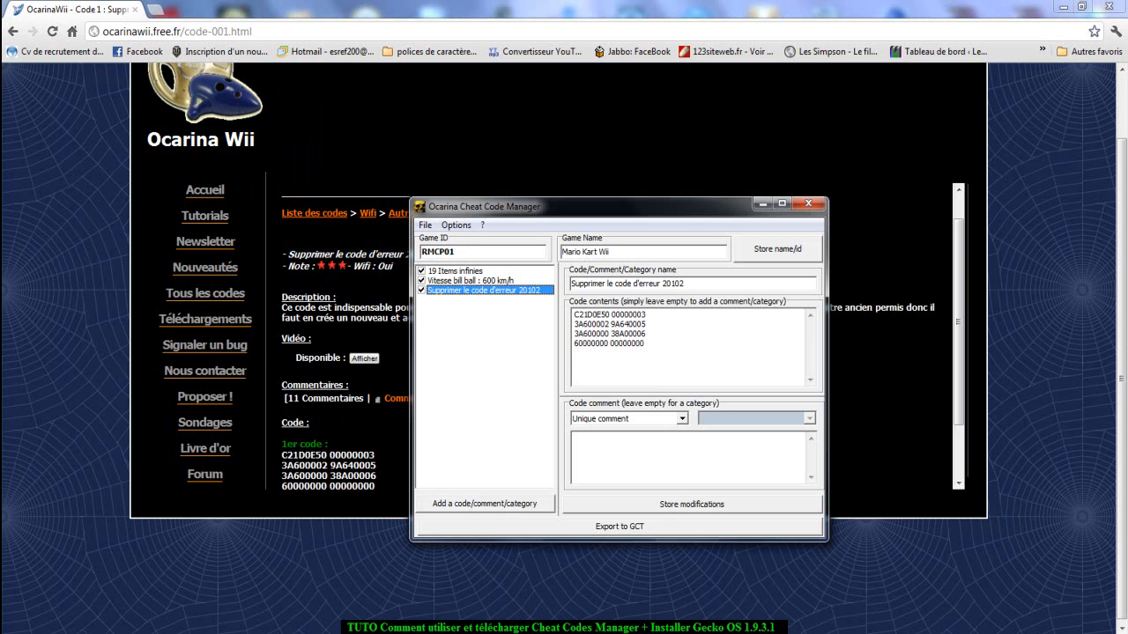
Add a code entry named Supprimer le code d'erreur 20102_1 in Ocarina Cheat Code Manager, using the copied title.
{"action": "left_click", "coordinate": [485, 503]}
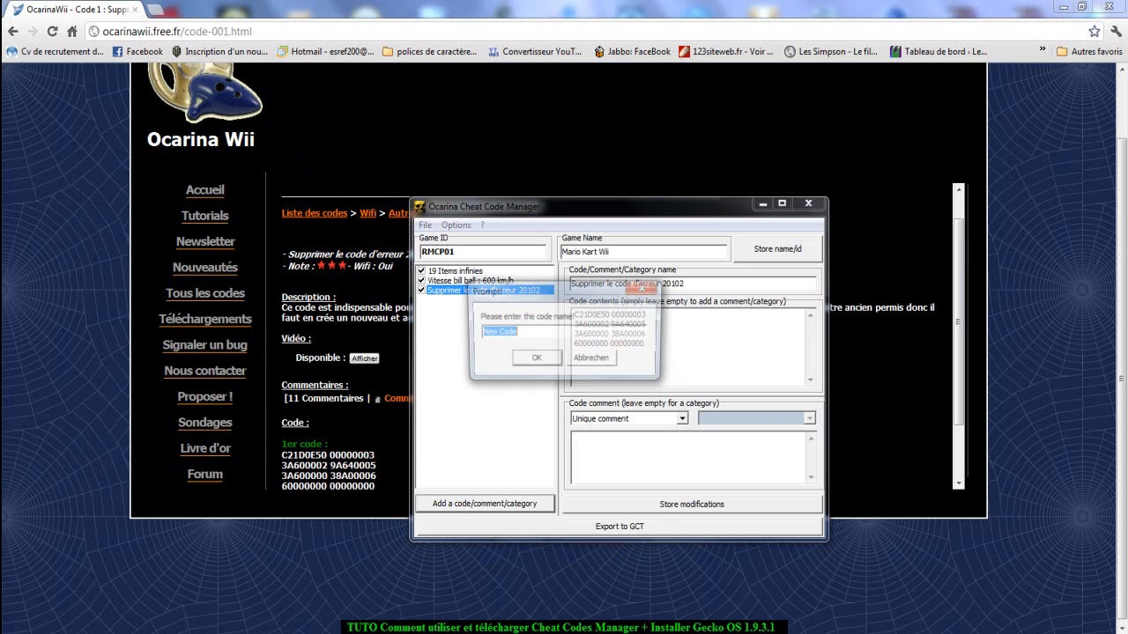
{"action": "key", "text": "ctrl+v"}
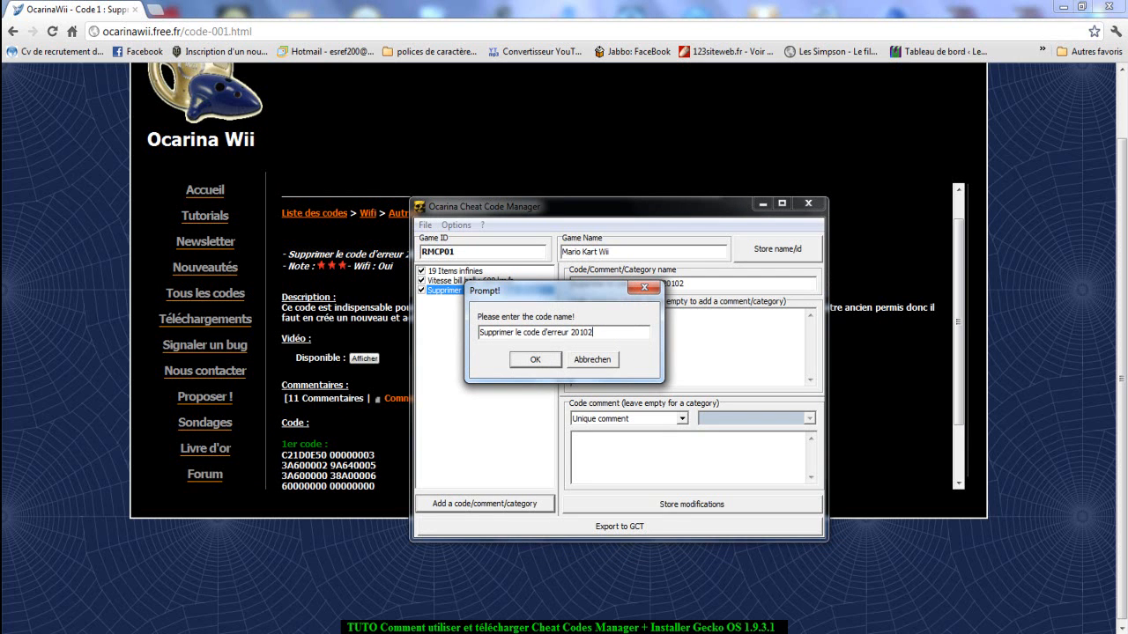
{"action": "type", "text": "_1"}
{"action": "key", "text": "Return"}
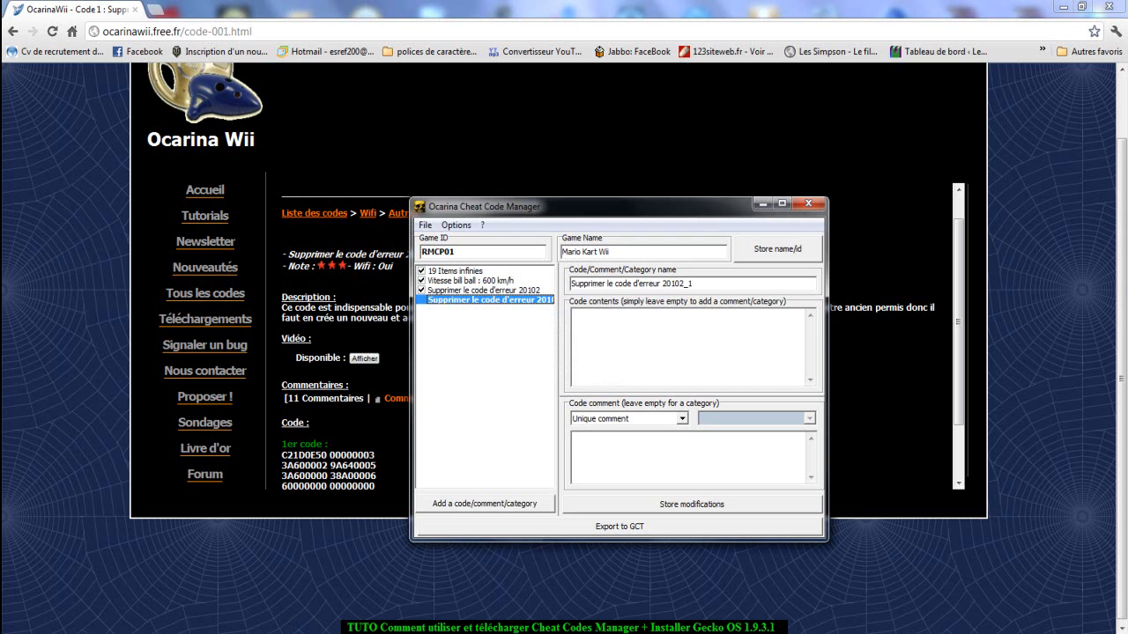
Copy the three lines of the 2éme code from the web page into the Supprimer le code d'erreur 20102_1 entry's code contents.
{"action": "left_click", "coordinate": [360, 432]}
{"action": "scroll", "coordinate": [359, 431], "scroll_direction": "down", "scroll_amount": 2}
{"action": "left_click_drag", "start_coordinate": [377, 464], "coordinate": [282, 443]}
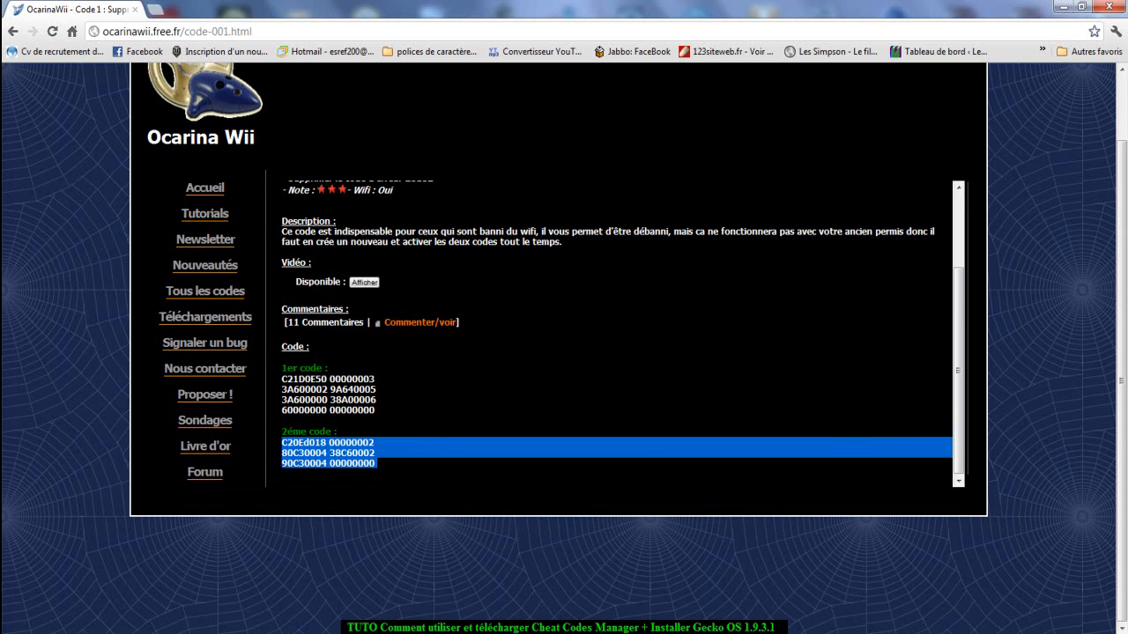
{"action": "right_click", "coordinate": [283, 444]}
{"action": "left_click", "coordinate": [317, 459]}
{"action": "key", "text": "alt+Tab"}
{"action": "right_click", "coordinate": [622, 363]}
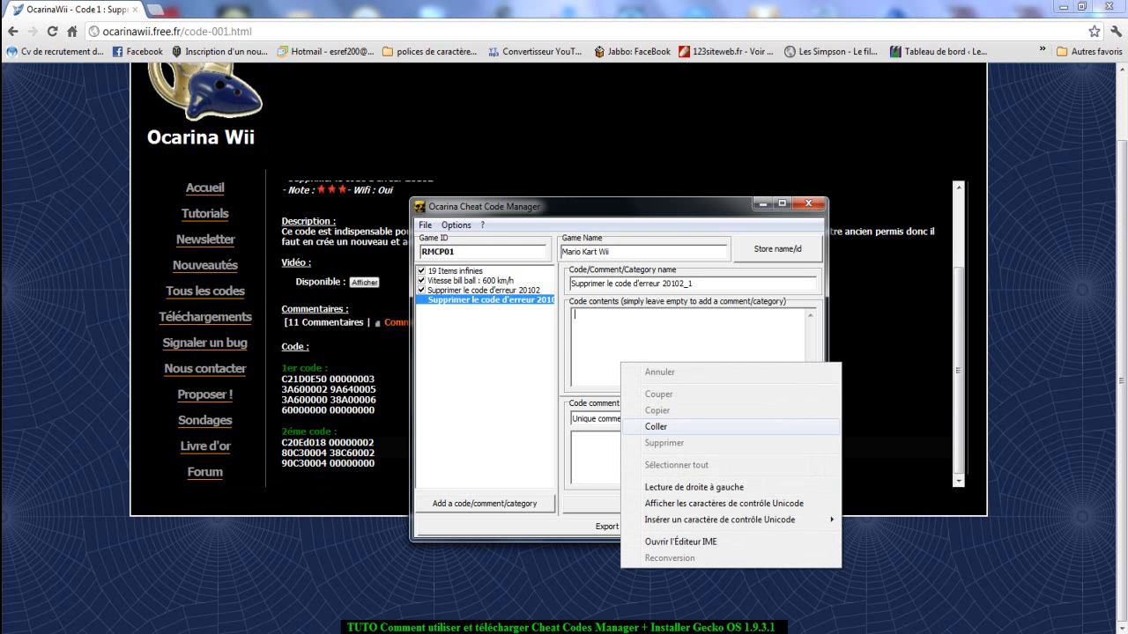
{"action": "left_click", "coordinate": [656, 428]}
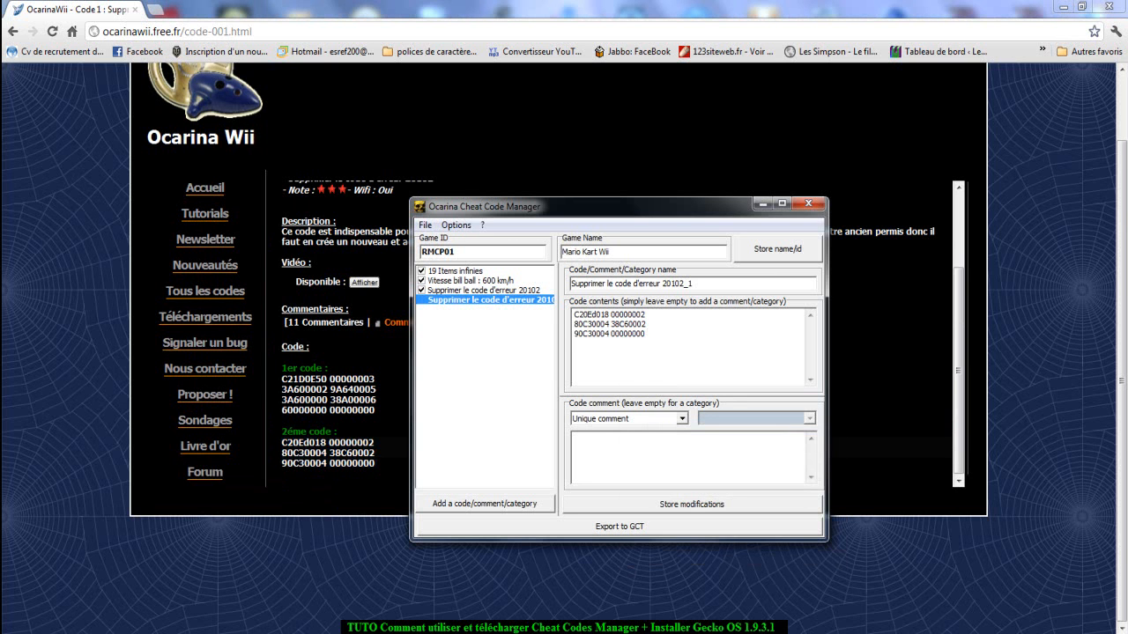
Store the changes to the Supprimer le code d'erreur 20102_1 entry and enable that code in the list.
{"action": "left_click", "coordinate": [484, 290]}
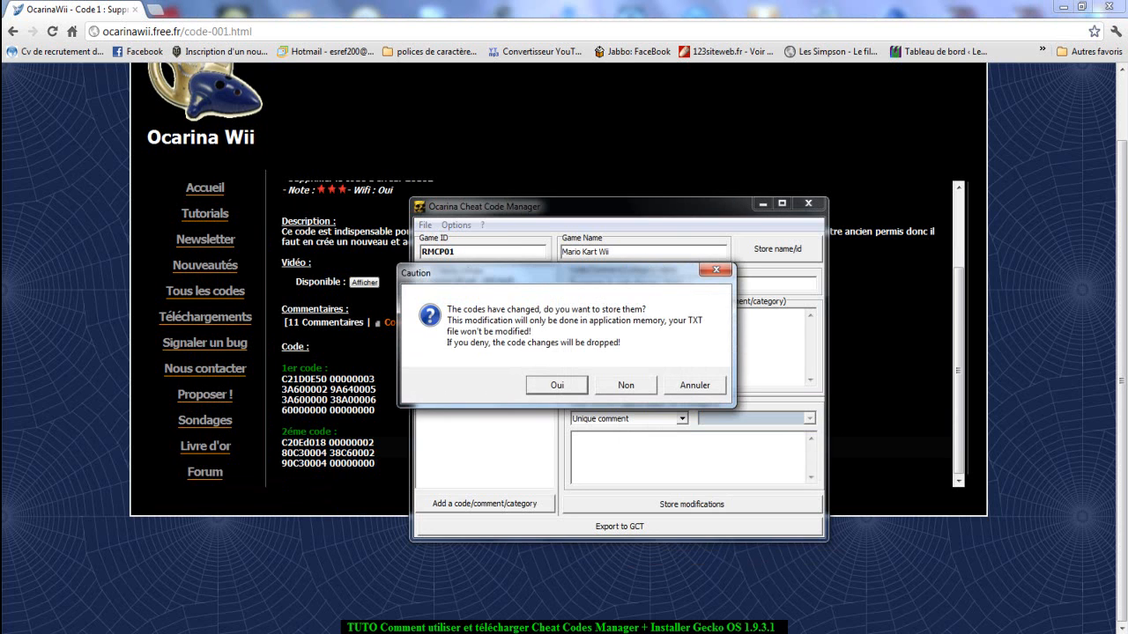
{"action": "left_click", "coordinate": [557, 385]}
{"action": "left_click", "coordinate": [421, 300]}
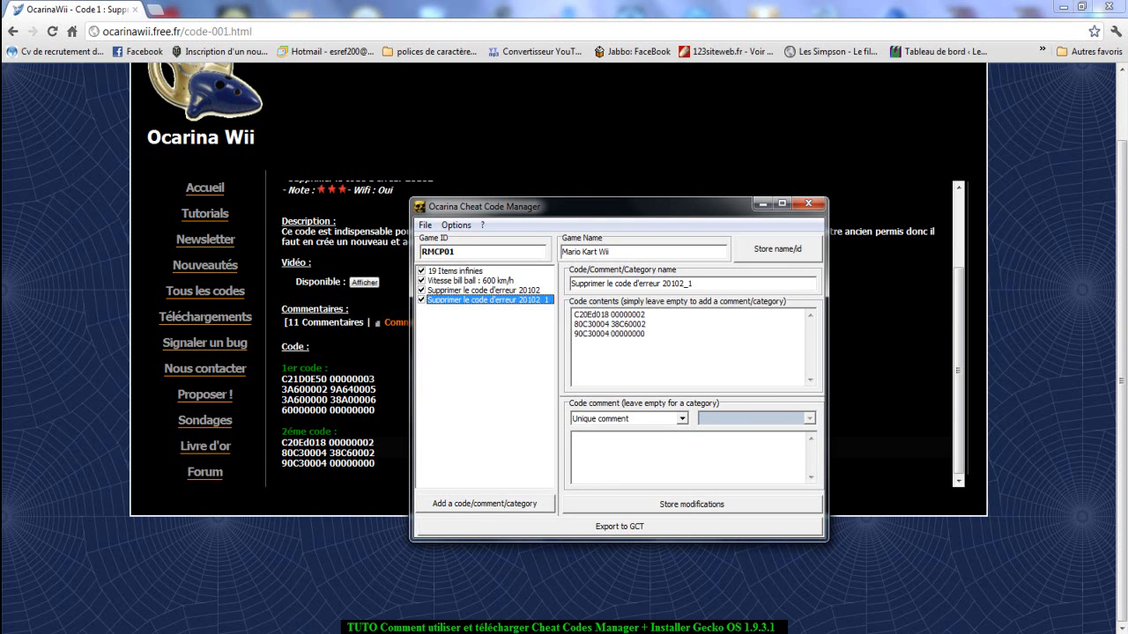
Return to the browser's Autres list of Wifi codes and open the Commencer avant le départ page to view its code.
{"action": "left_click", "coordinate": [97, 467]}
{"action": "scroll", "coordinate": [97, 467], "scroll_direction": "up", "scroll_amount": 1}
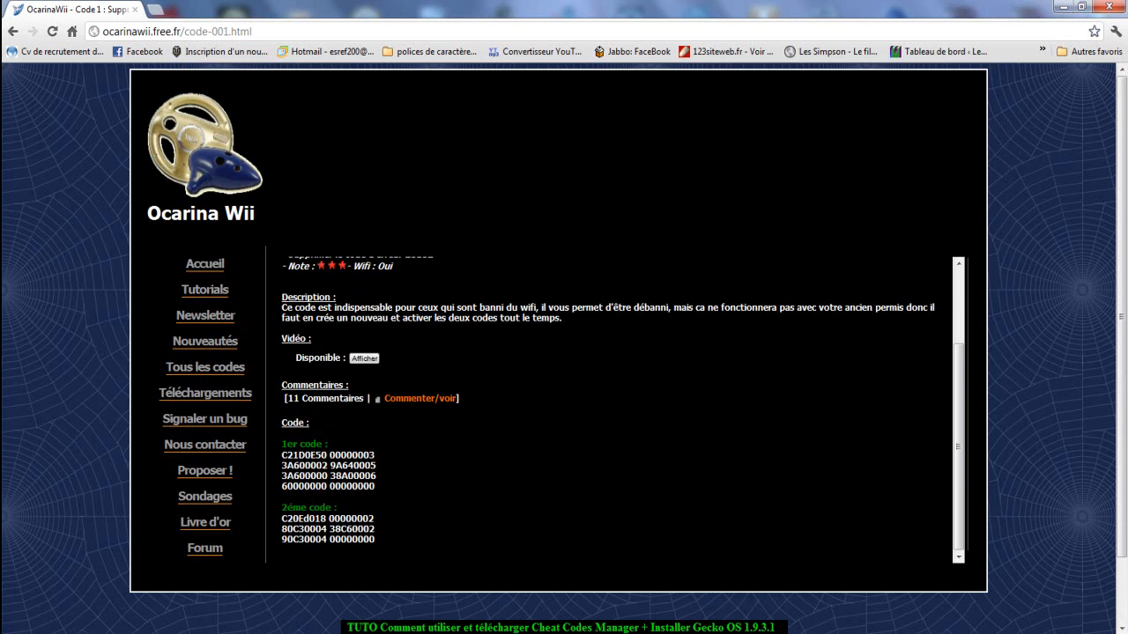
{"action": "scroll", "coordinate": [528, 370], "scroll_direction": "up", "scroll_amount": 2}
{"action": "left_click", "coordinate": [403, 320]}
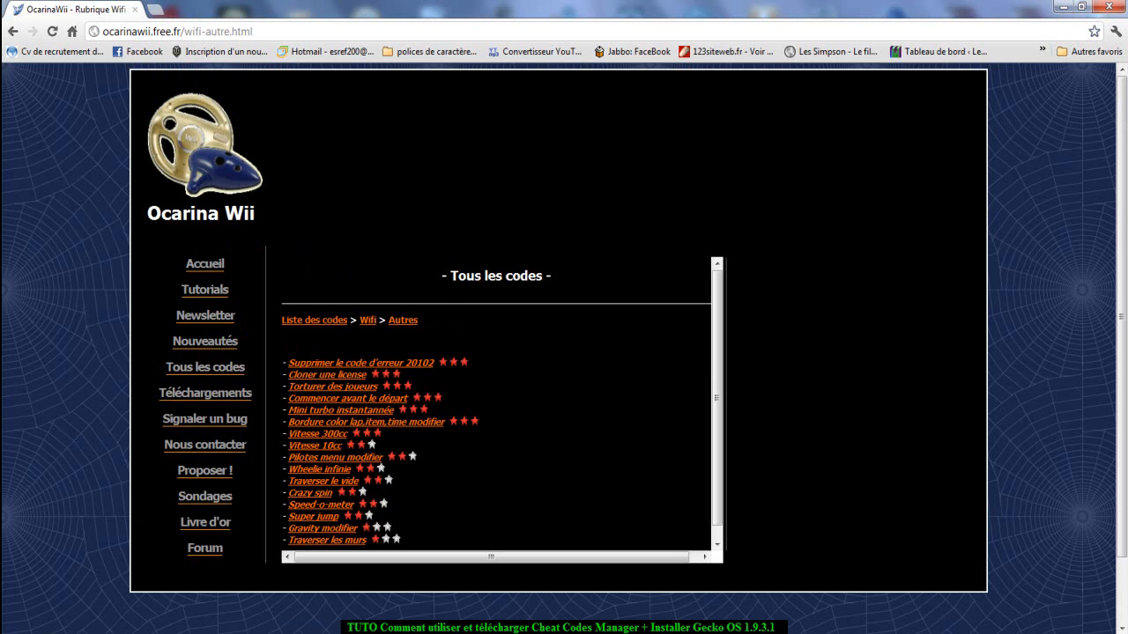
{"action": "left_click", "coordinate": [348, 398]}
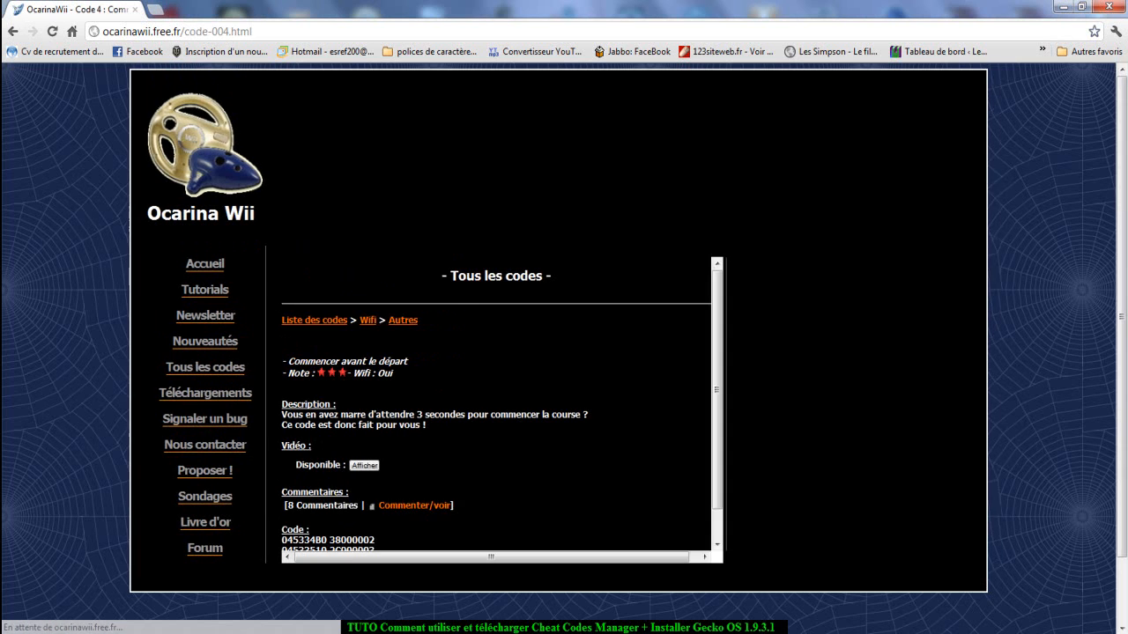
{"action": "scroll", "coordinate": [493, 397], "scroll_direction": "down", "scroll_amount": 3}
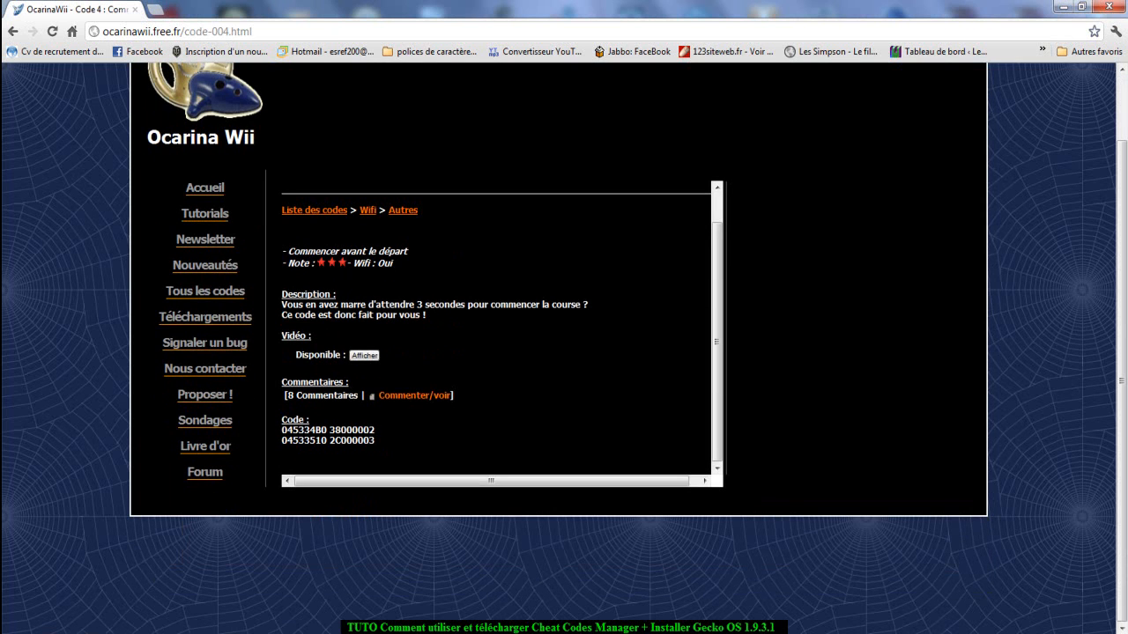
{"action": "scroll", "coordinate": [496, 335], "scroll_direction": "up", "scroll_amount": 1}
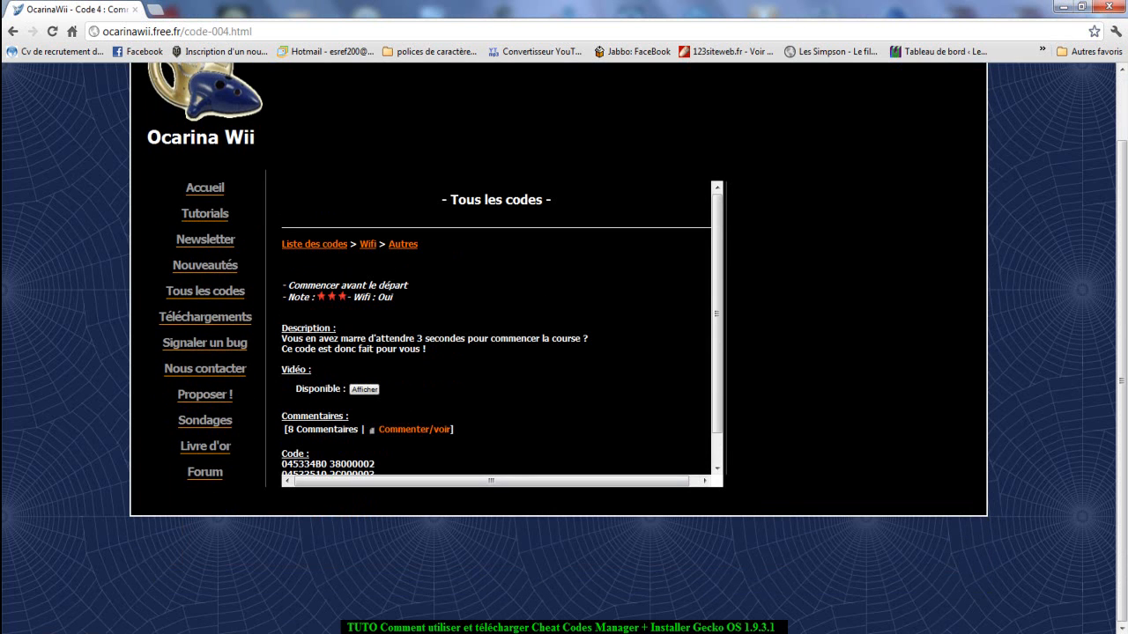
{"action": "scroll", "coordinate": [496, 335], "scroll_direction": "down", "scroll_amount": 1}
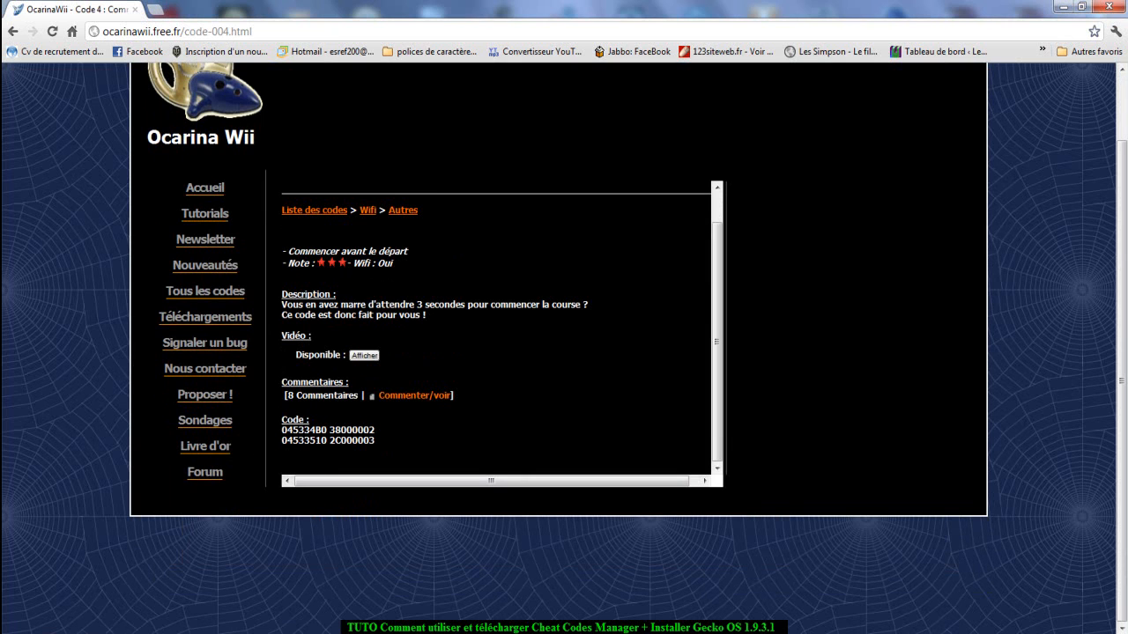
Copy the code's title and add a code entry named Commencer avant le départ in Ocarina Cheat Code Manager, then select it.
{"action": "left_click_drag", "start_coordinate": [411, 251], "coordinate": [287, 251]}
{"action": "key", "text": "super+c"}
{"action": "right_click", "coordinate": [290, 251]}
{"action": "left_click", "coordinate": [326, 259]}
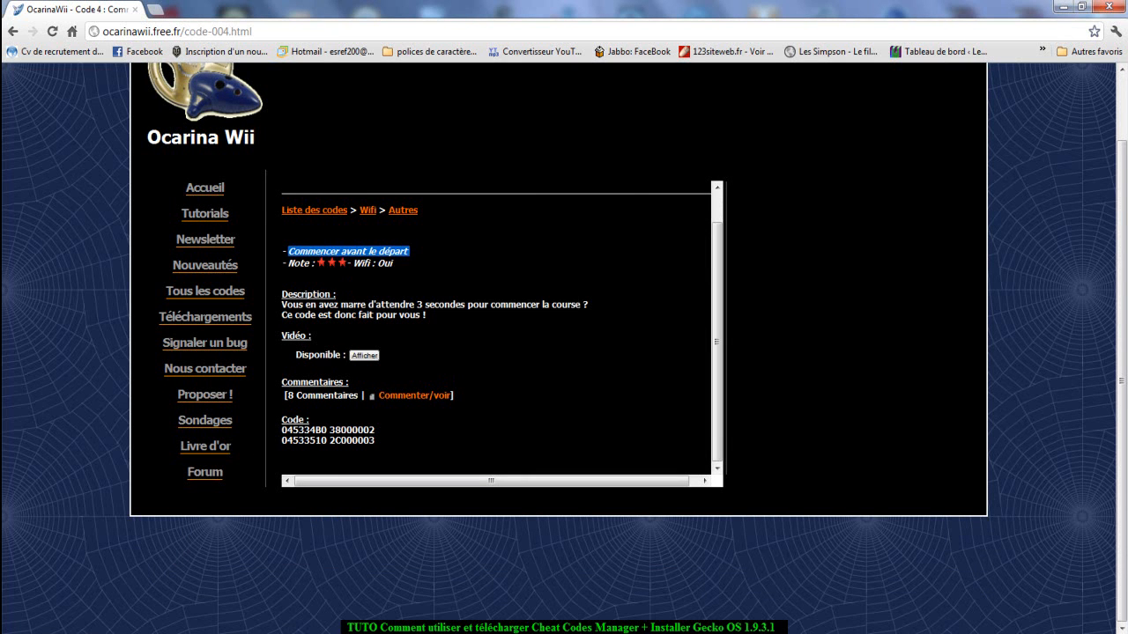
{"action": "key", "text": "alt+Tab"}
{"action": "left_click", "coordinate": [484, 504]}
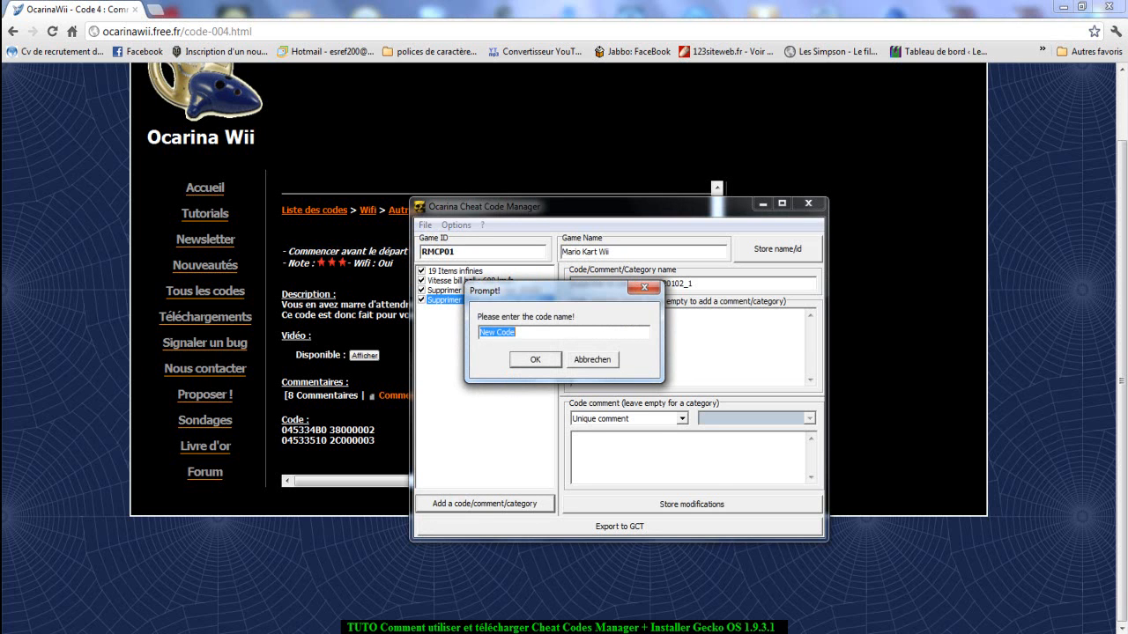
{"action": "right_click", "coordinate": [545, 333]}
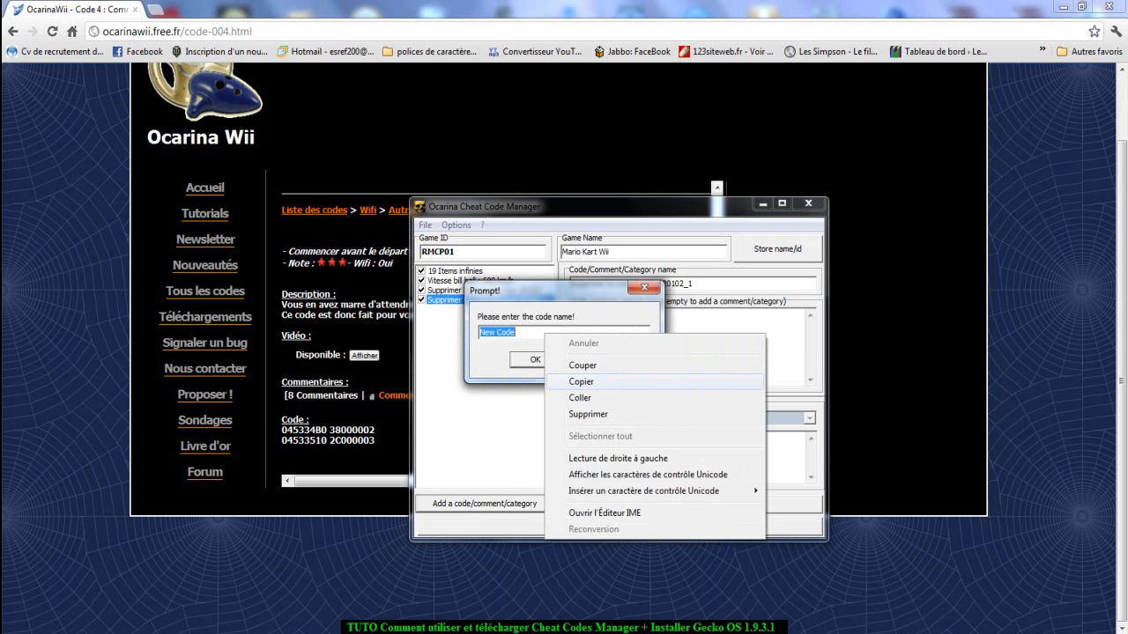
{"action": "left_click", "coordinate": [582, 398]}
{"action": "left_click", "coordinate": [535, 360]}
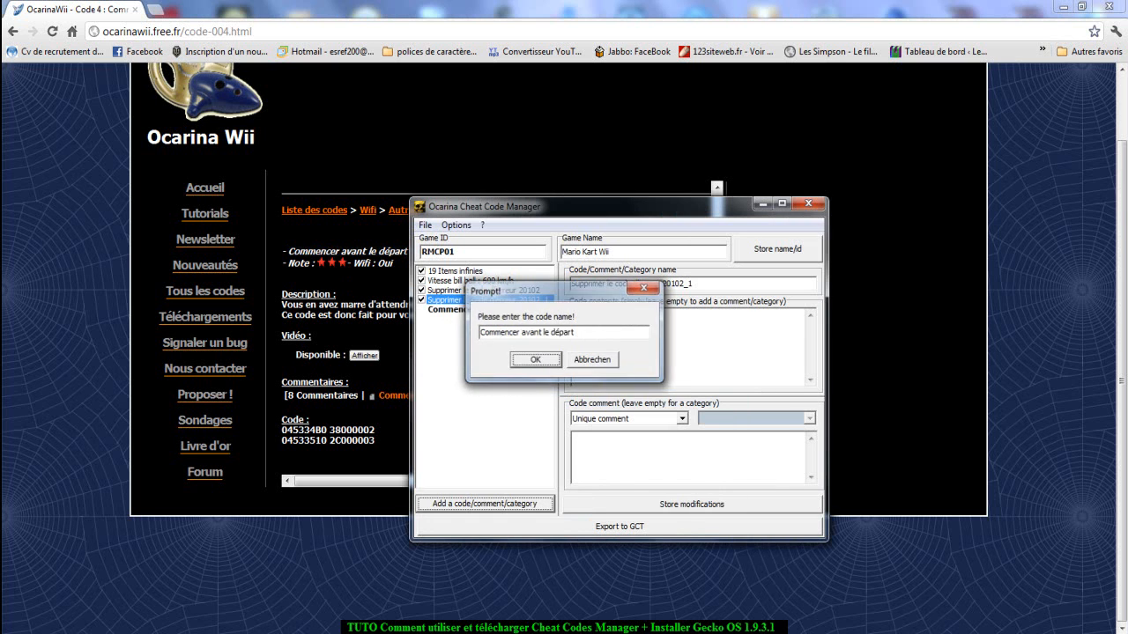
{"action": "left_click", "coordinate": [483, 310]}
Copy the two code lines from the web page into the Commencer avant le départ entry's code contents.
{"action": "left_click_drag", "start_coordinate": [376, 440], "coordinate": [286, 431]}
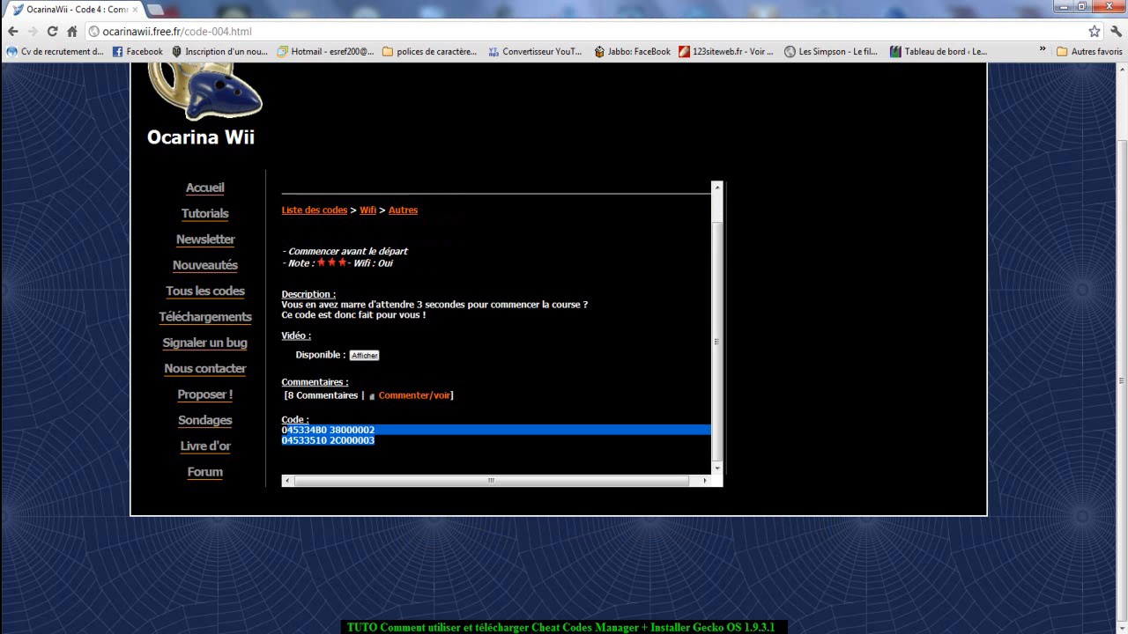
{"action": "left_click_drag", "start_coordinate": [381, 448], "coordinate": [282, 430]}
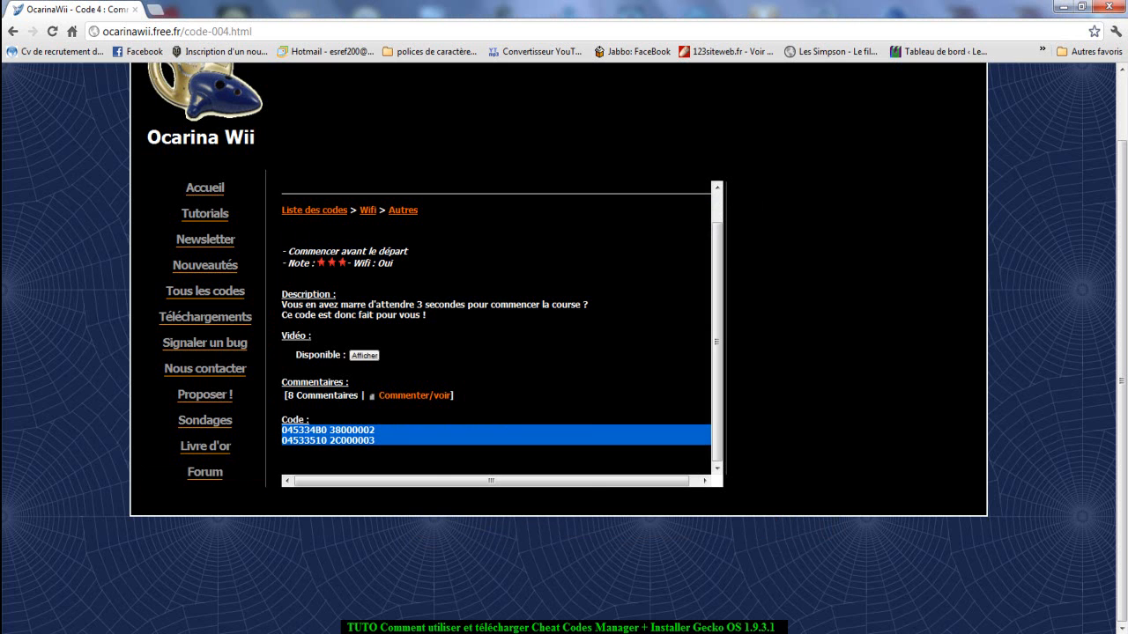
{"action": "right_click", "coordinate": [284, 433]}
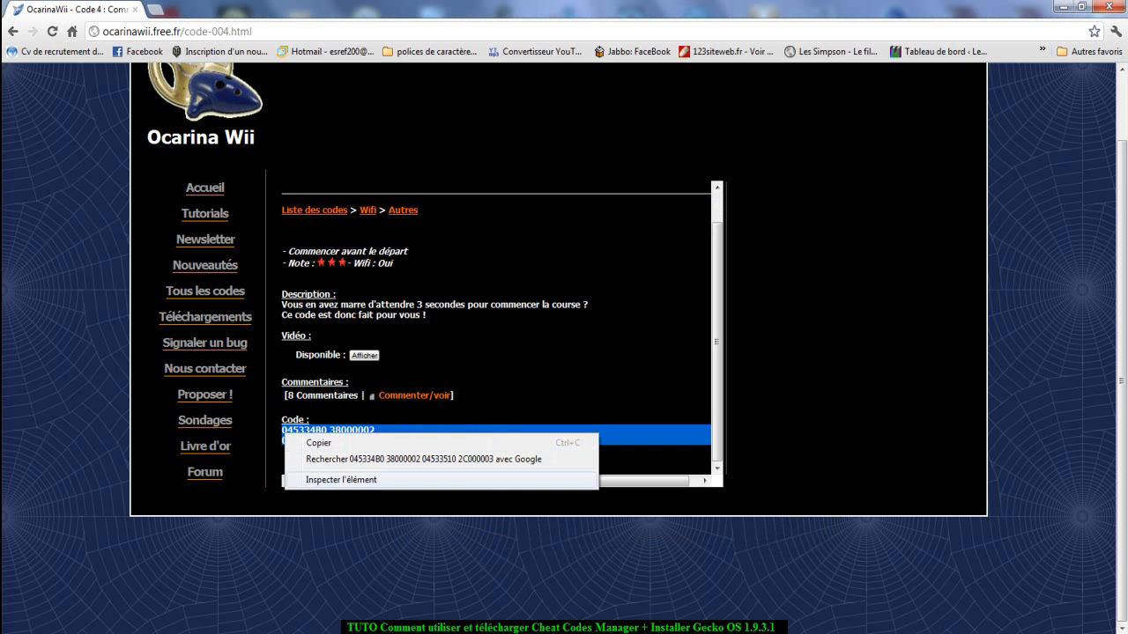
{"action": "left_click", "coordinate": [318, 443]}
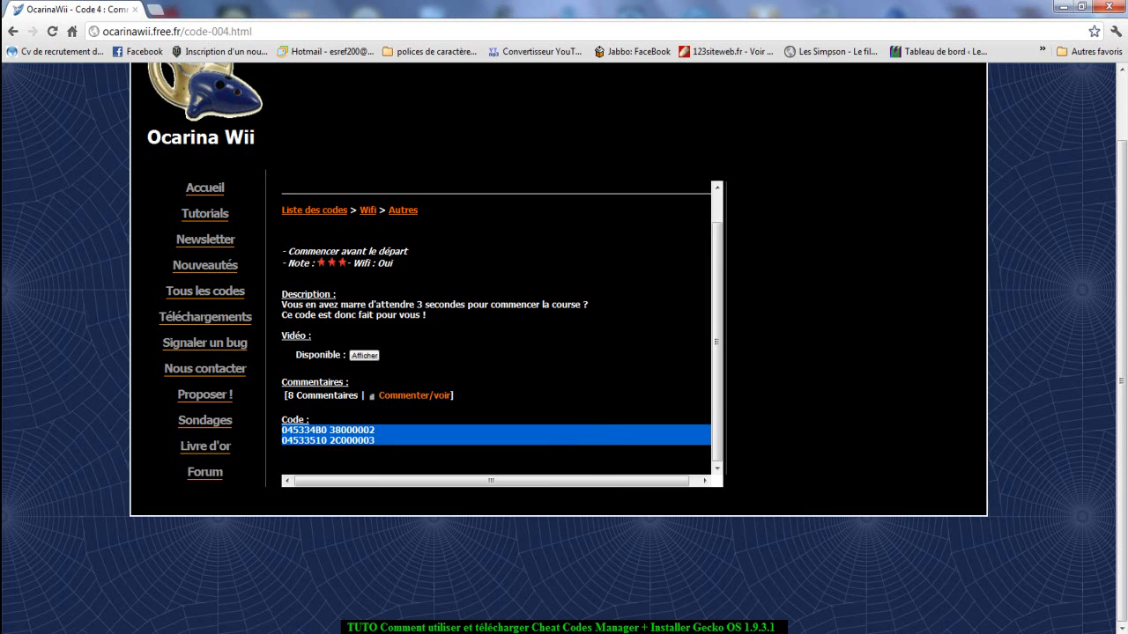
{"action": "key", "text": "alt+Tab"}
{"action": "right_click", "coordinate": [672, 353]}
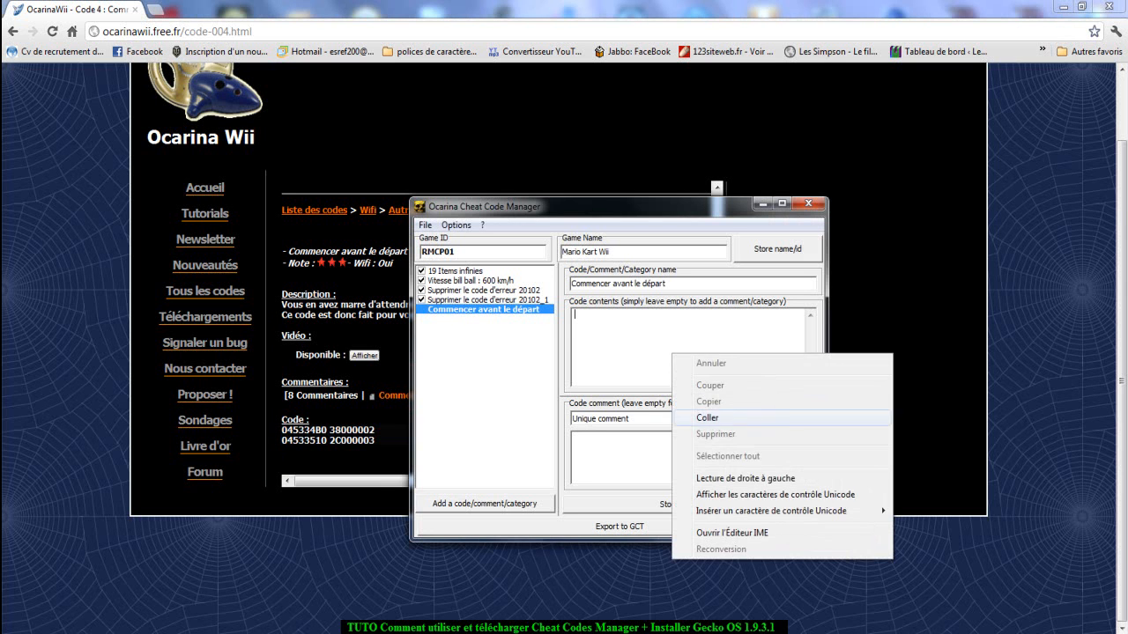
{"action": "left_click", "coordinate": [707, 417]}
Store the changes to the Commencer avant le départ entry and enable that code in the list.
{"action": "left_click", "coordinate": [487, 300]}
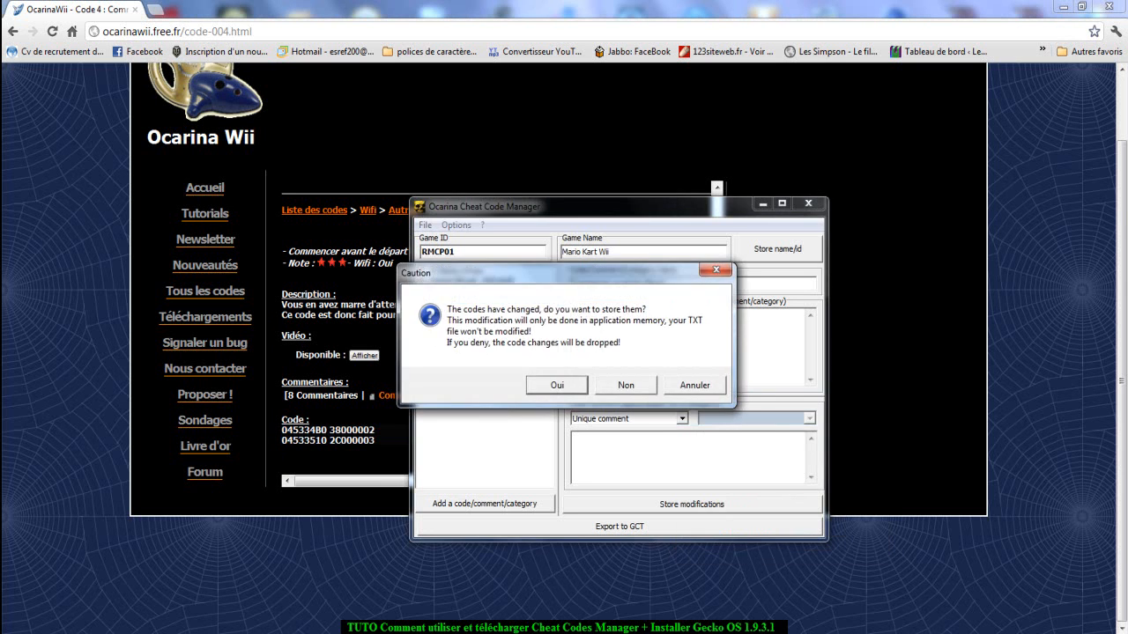
{"action": "left_click", "coordinate": [557, 385]}
{"action": "left_click", "coordinate": [422, 310]}
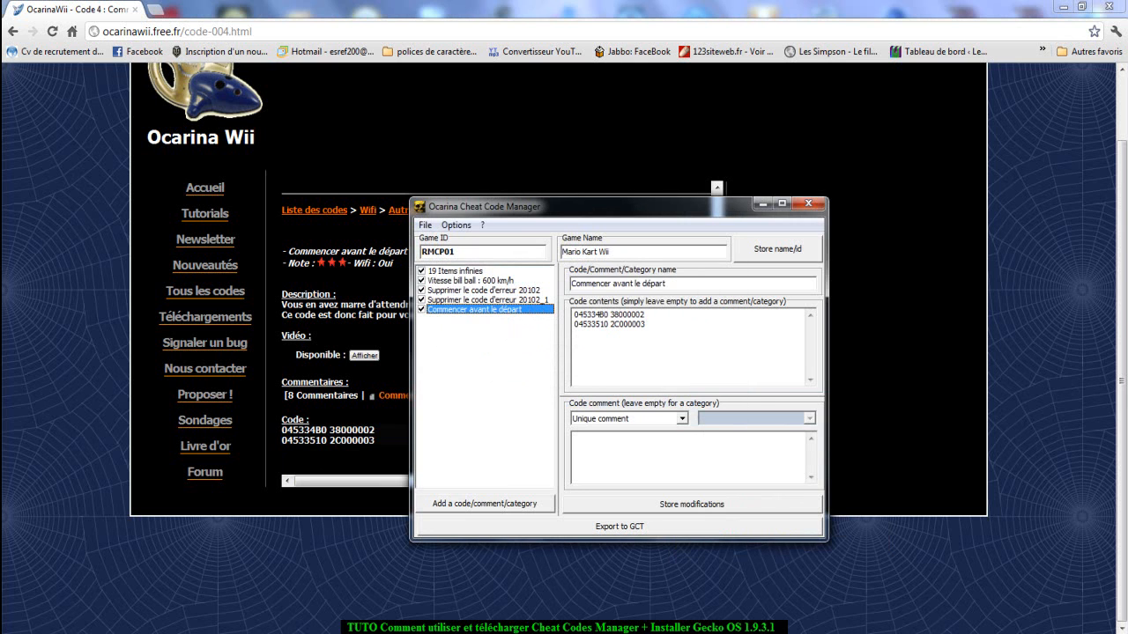
Look over the Super jump page from the browser's Autres list of Wifi codes, and switch back to Ocarina Cheat Code Manager.
{"action": "left_click", "coordinate": [389, 256]}
{"action": "left_click", "coordinate": [402, 210]}
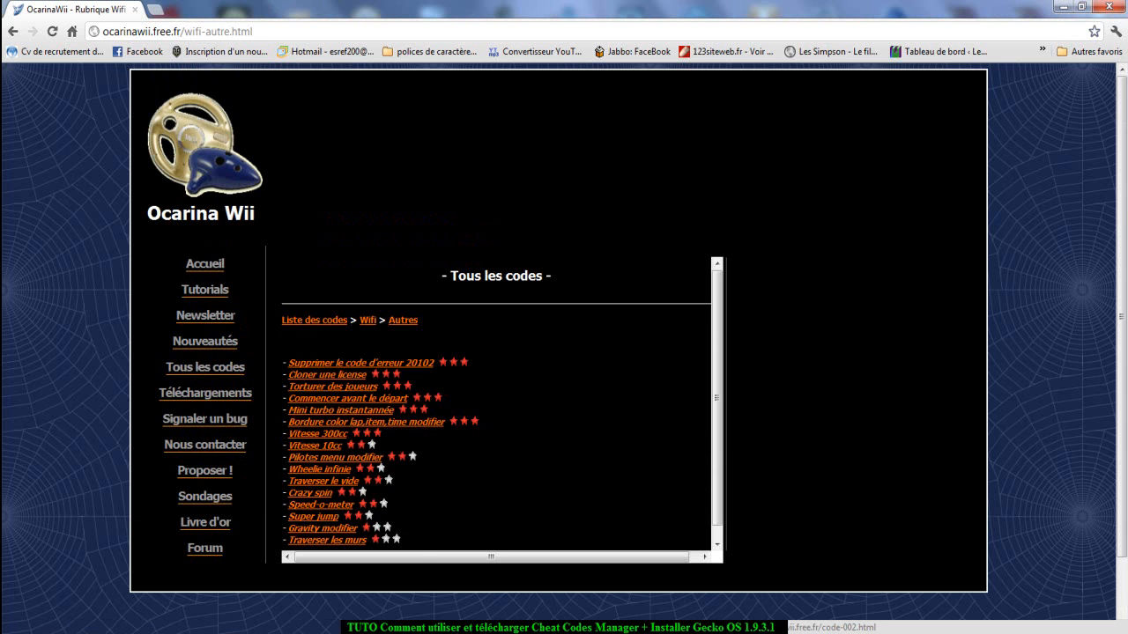
{"action": "mouse_move", "coordinate": [336, 631]}
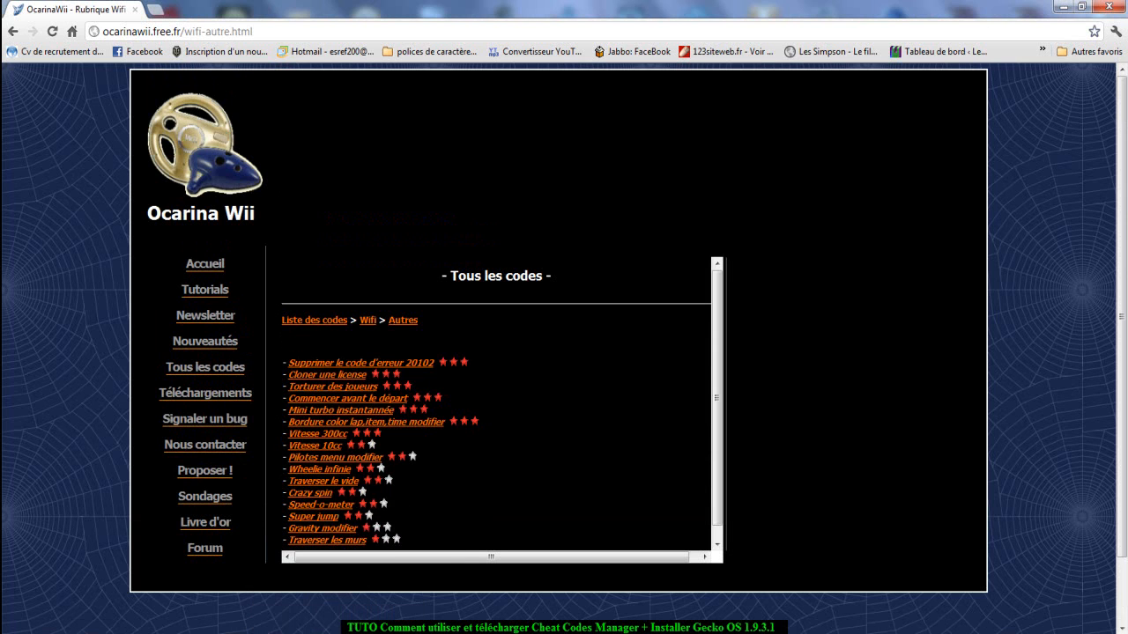
{"action": "left_click", "coordinate": [313, 516]}
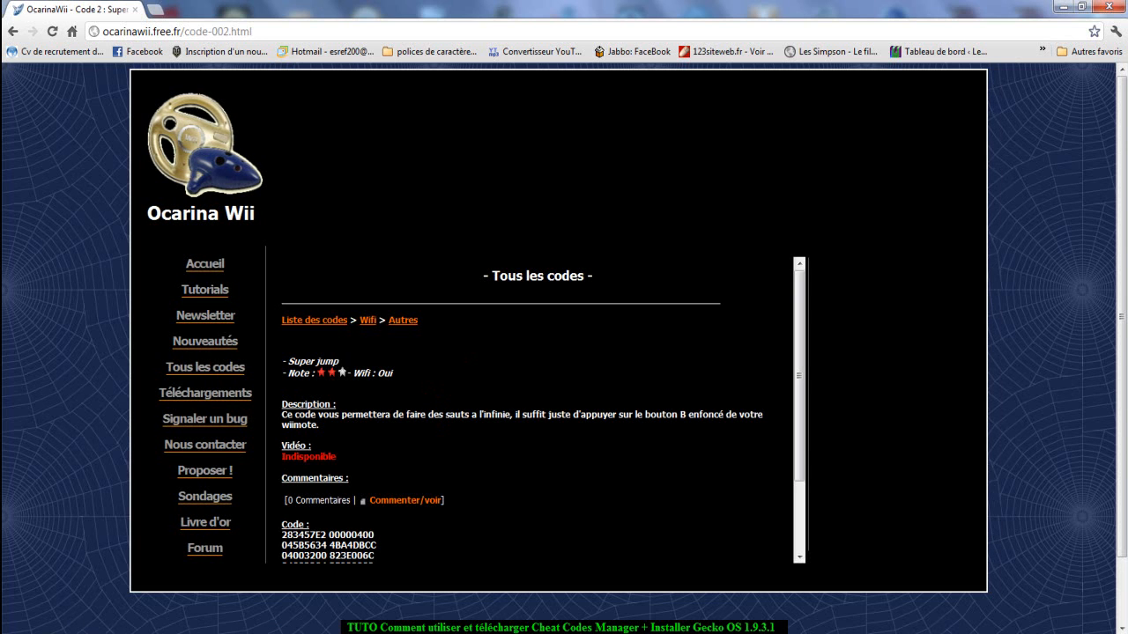
{"action": "scroll", "coordinate": [538, 409], "scroll_direction": "down", "scroll_amount": 2}
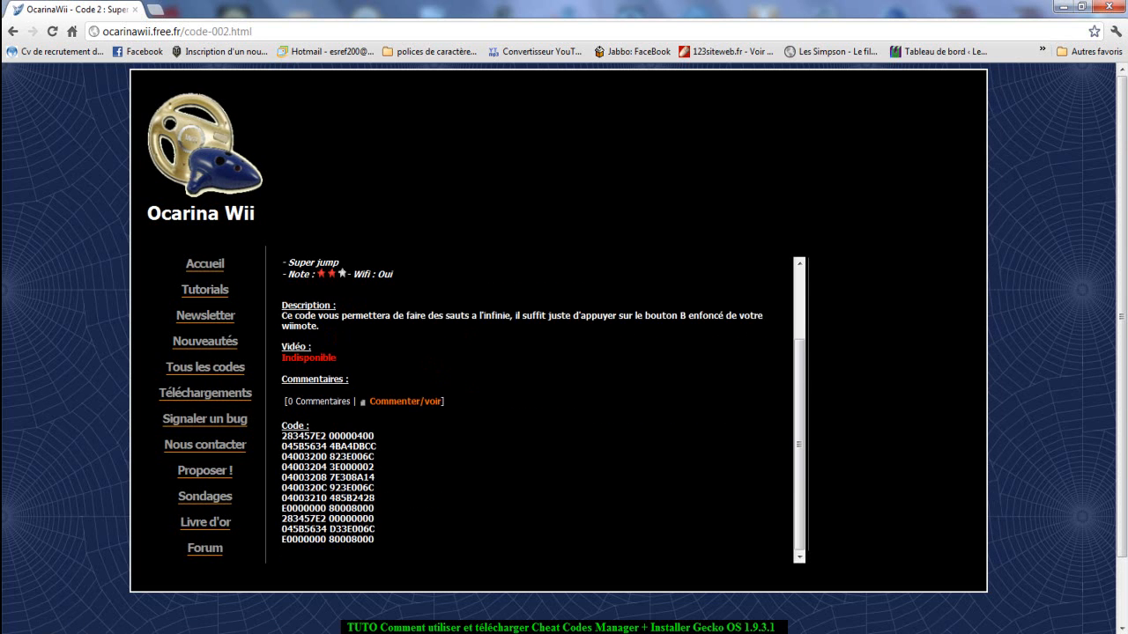
{"action": "scroll", "coordinate": [564, 335], "scroll_direction": "down", "scroll_amount": 1}
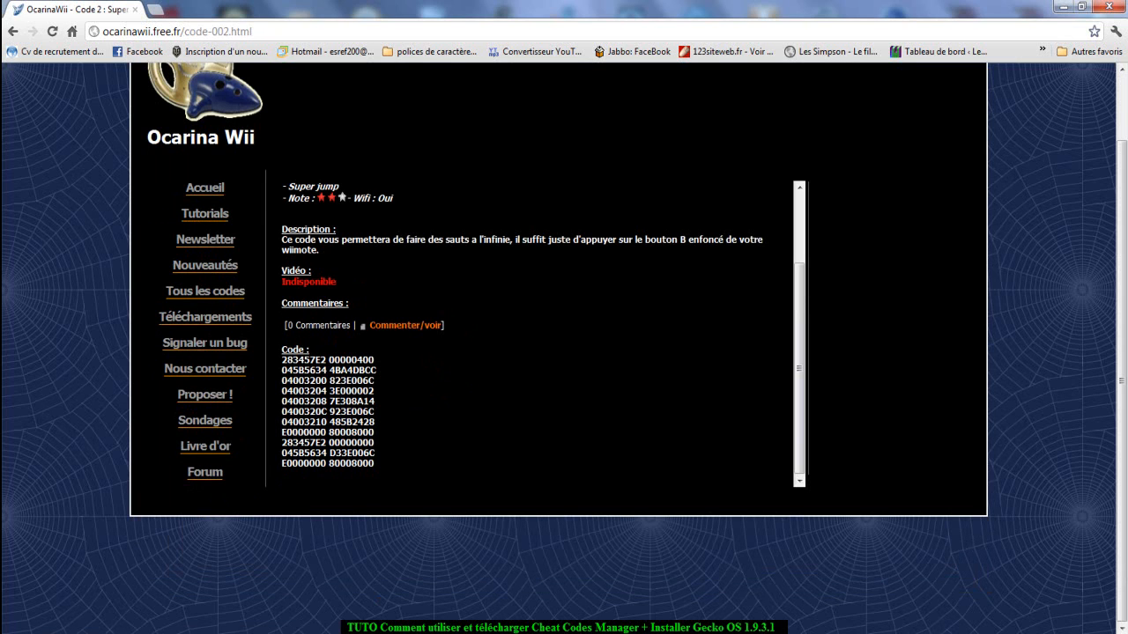
{"action": "mouse_move", "coordinate": [773, 633]}
{"action": "key", "text": "alt+Tab"}
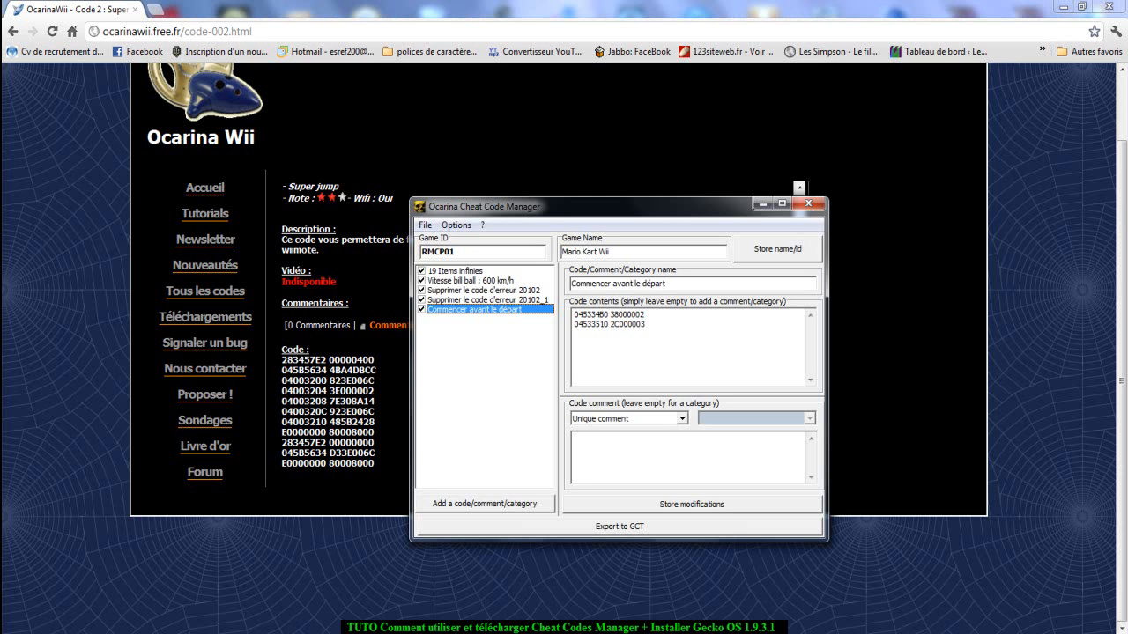
Switch to the browser and open the Lisence ultime code page from the Profil category of the Non wifi codes.
{"action": "left_click", "coordinate": [374, 282]}
{"action": "scroll", "coordinate": [397, 321], "scroll_direction": "up", "scroll_amount": 3}
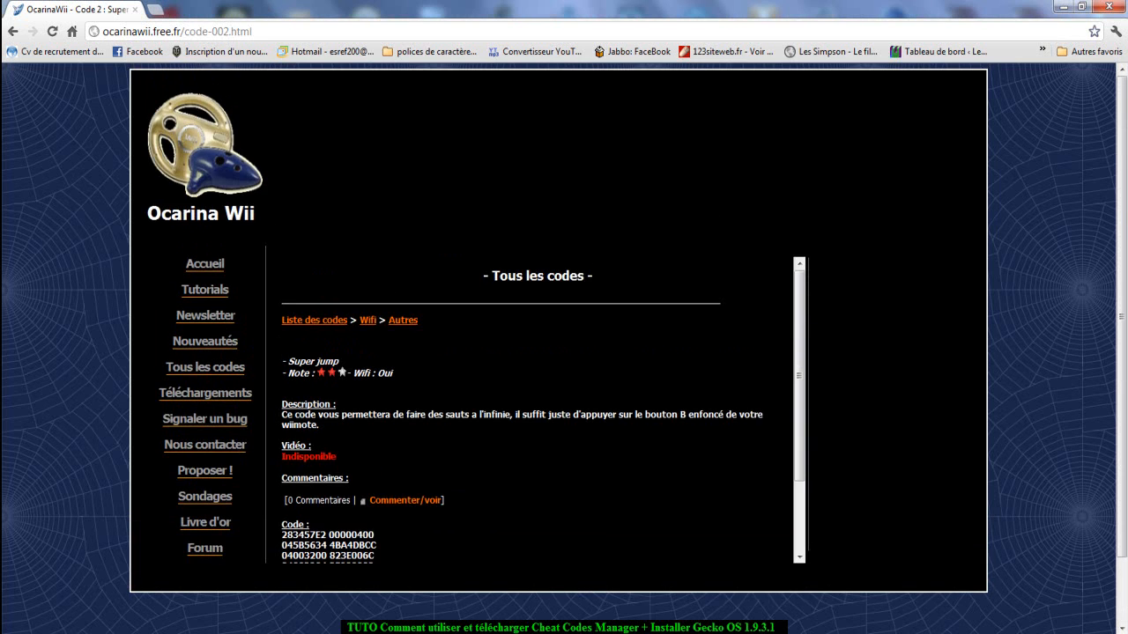
{"action": "left_click", "coordinate": [402, 319]}
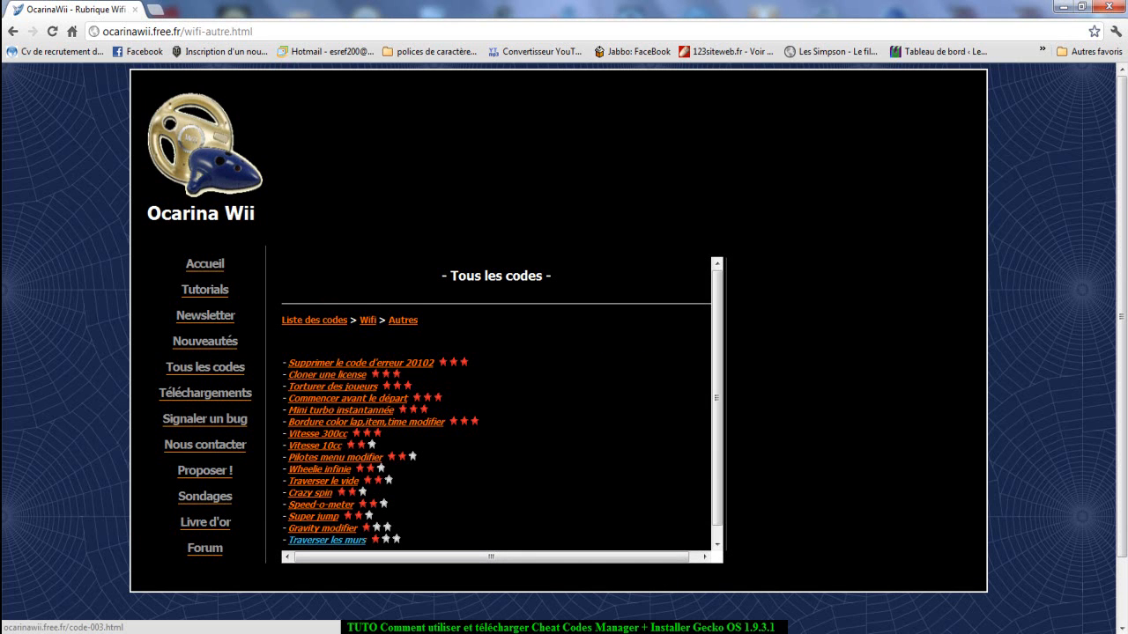
{"action": "scroll", "coordinate": [323, 467], "scroll_direction": "down", "scroll_amount": 1}
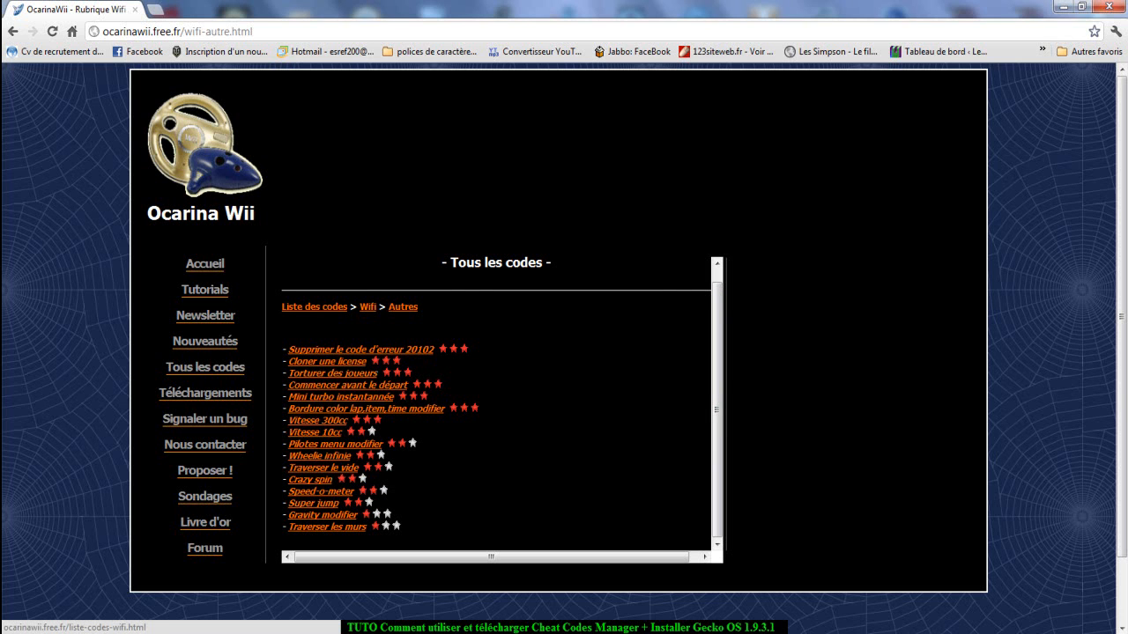
{"action": "left_click", "coordinate": [299, 307]}
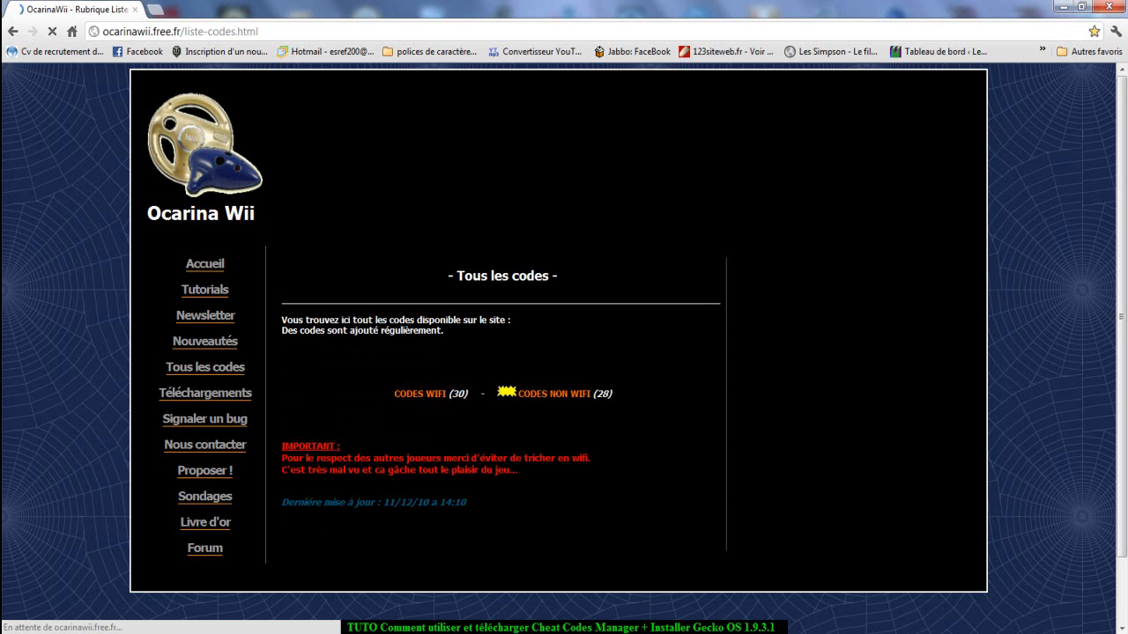
{"action": "key", "text": "alt+Tab"}
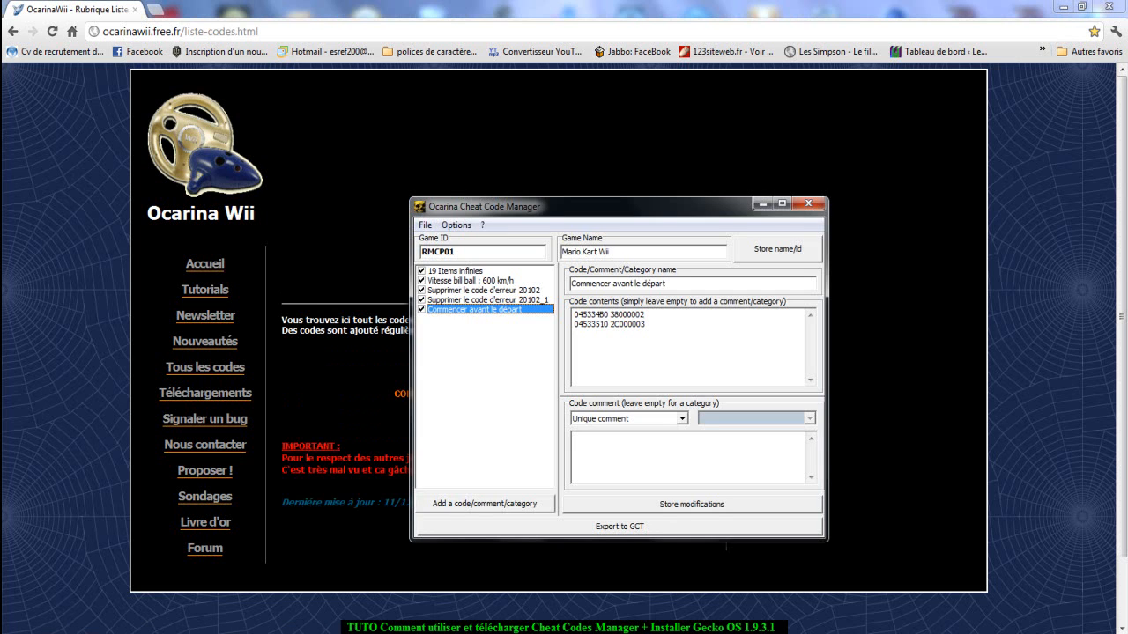
{"action": "key", "text": "alt+Tab"}
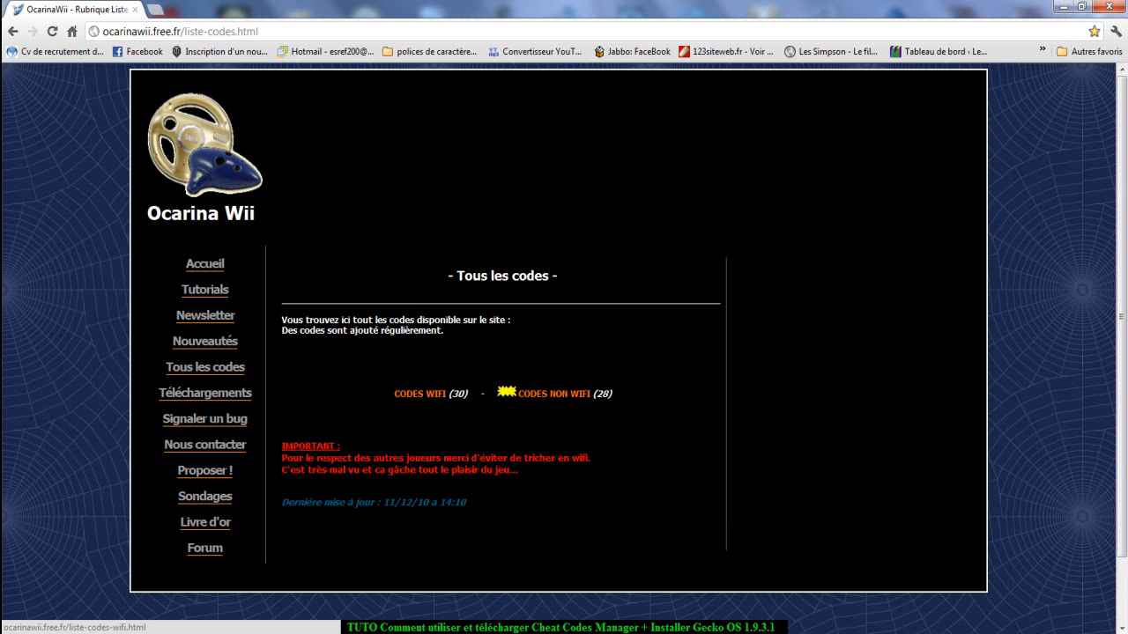
{"action": "left_click", "coordinate": [553, 393]}
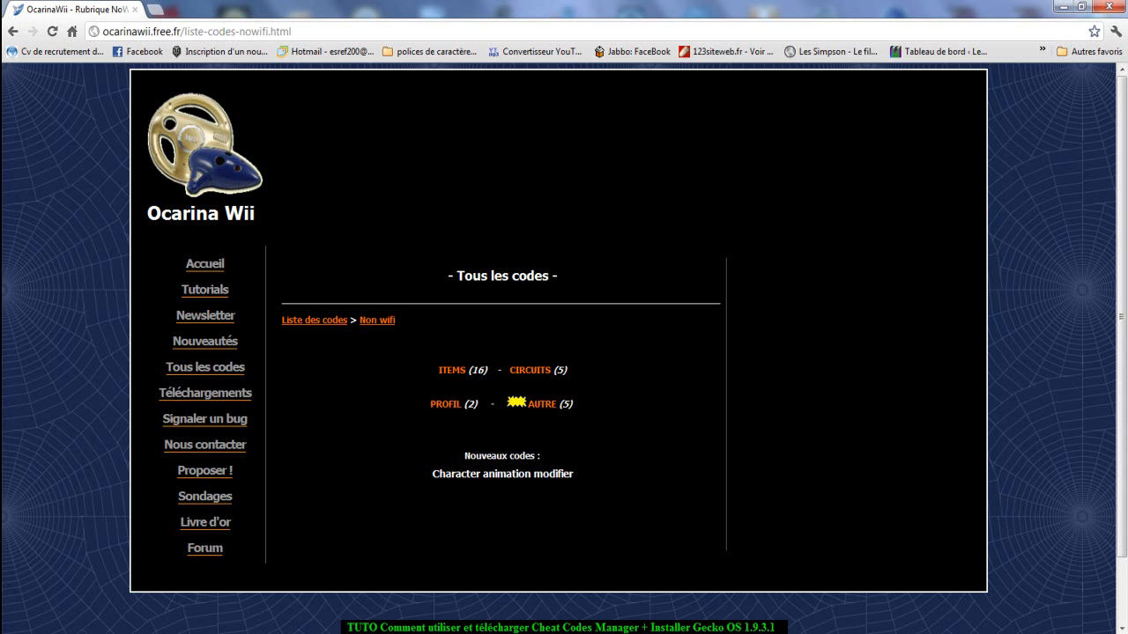
{"action": "left_click", "coordinate": [445, 404]}
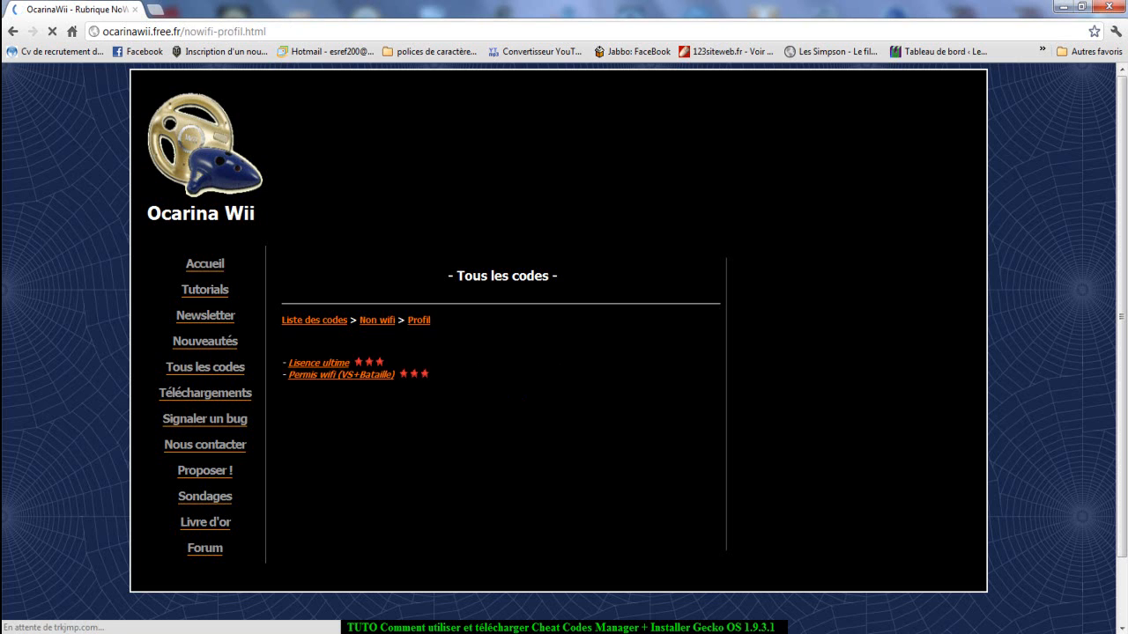
{"action": "left_click", "coordinate": [319, 362]}
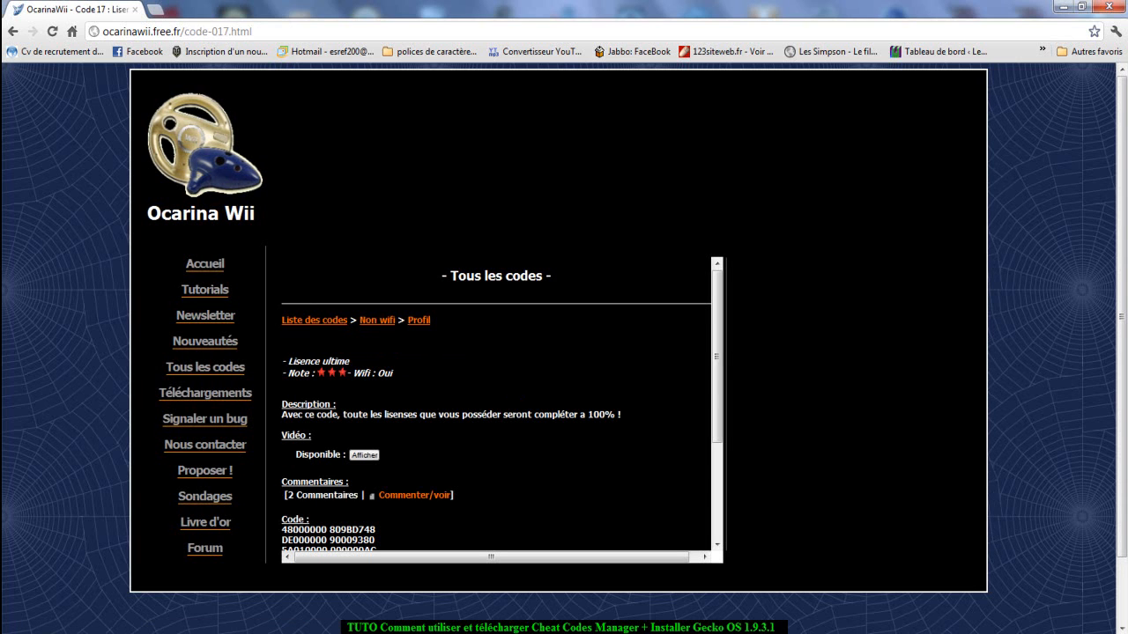
{"action": "scroll", "coordinate": [496, 405], "scroll_direction": "down", "scroll_amount": 2}
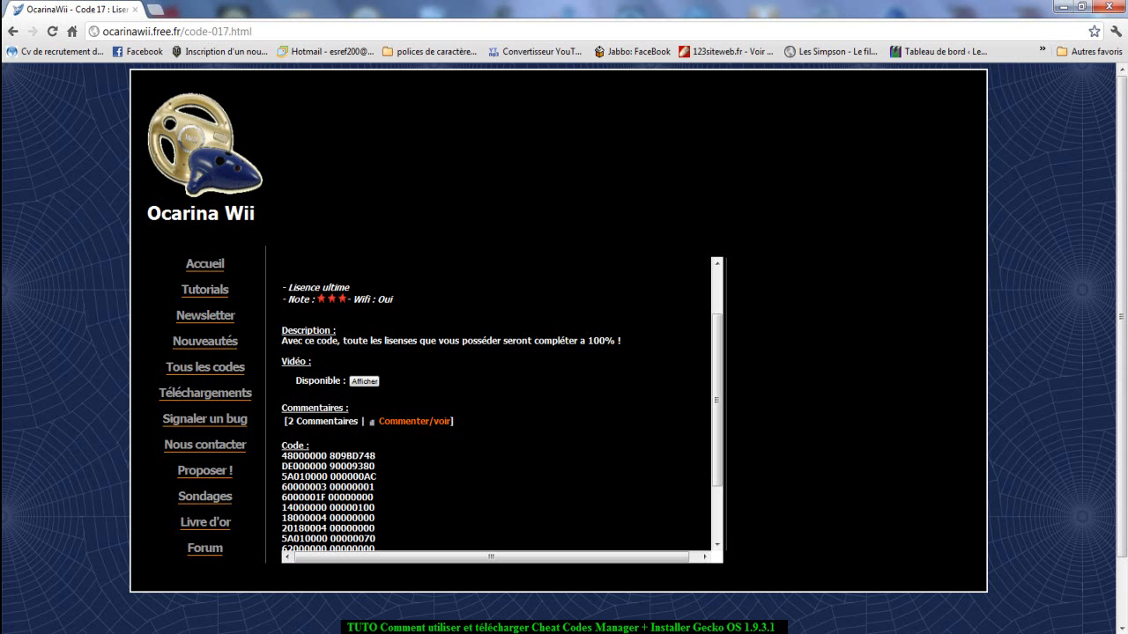
{"action": "scroll", "coordinate": [496, 405], "scroll_direction": "down", "scroll_amount": 4}
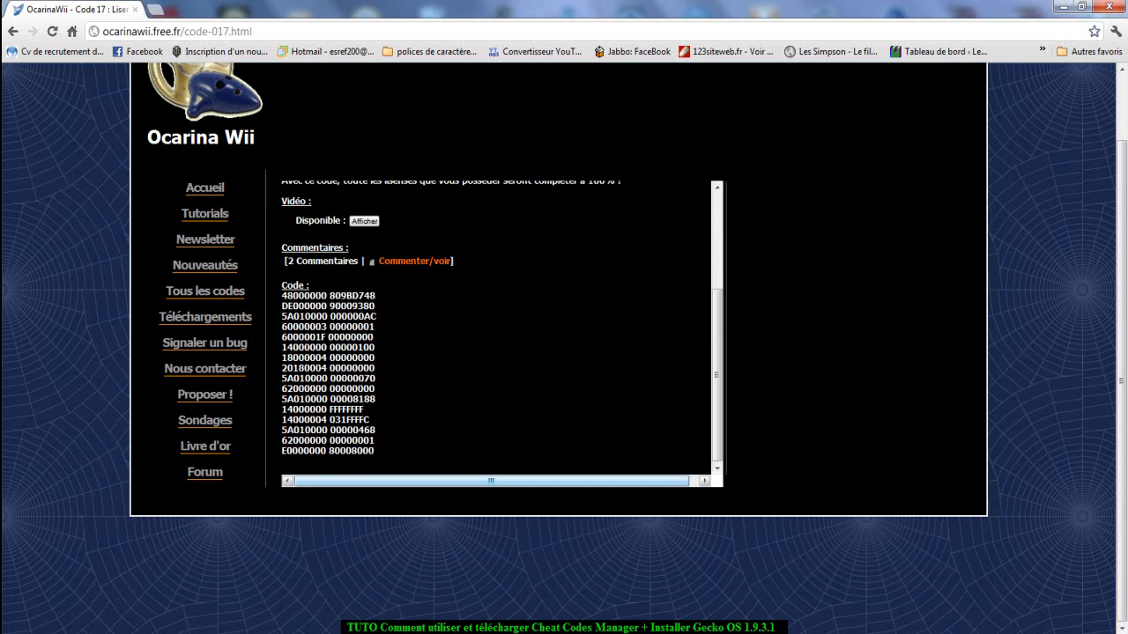
{"action": "left_click_drag", "start_coordinate": [379, 454], "coordinate": [282, 295]}
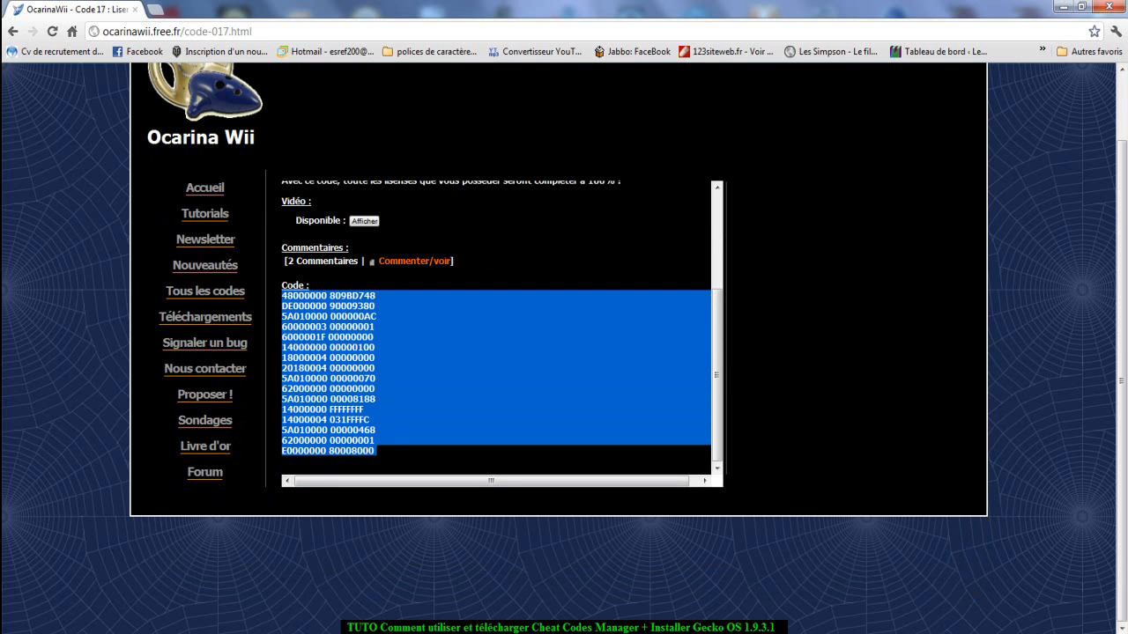
{"action": "right_click", "coordinate": [341, 358]}
{"action": "left_click", "coordinate": [373, 369]}
{"action": "scroll", "coordinate": [496, 353], "scroll_direction": "up", "scroll_amount": 3}
{"action": "left_click", "coordinate": [775, 370]}
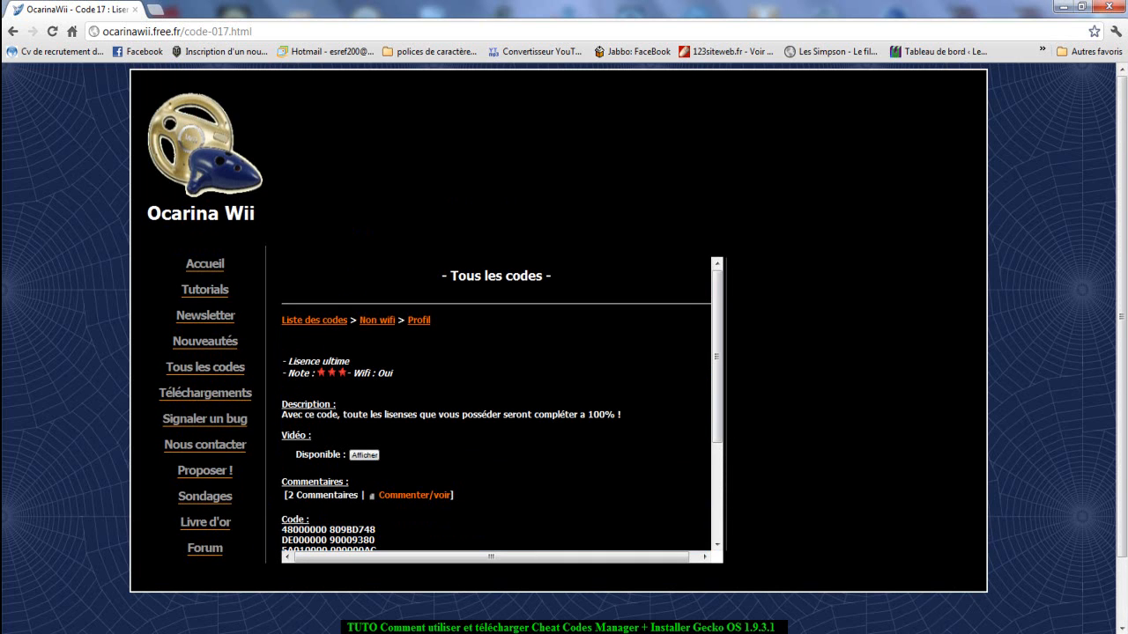
Copy the code's title from the web page and add a code entry named Lisence ultime in Ocarina Cheat Code Manager.
{"action": "left_click_drag", "start_coordinate": [353, 361], "coordinate": [288, 361]}
{"action": "right_click", "coordinate": [294, 360]}
{"action": "left_click", "coordinate": [331, 370]}
{"action": "key", "text": "alt+Tab"}
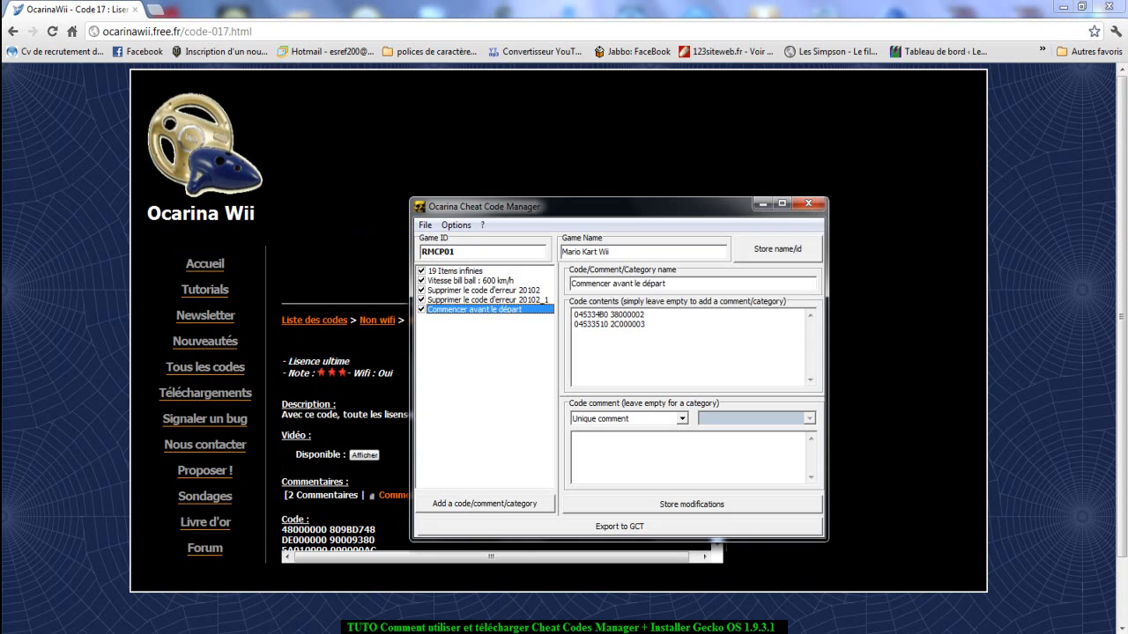
{"action": "left_click", "coordinate": [485, 503]}
{"action": "key", "text": "ctrl+v"}
{"action": "key", "text": "Return"}
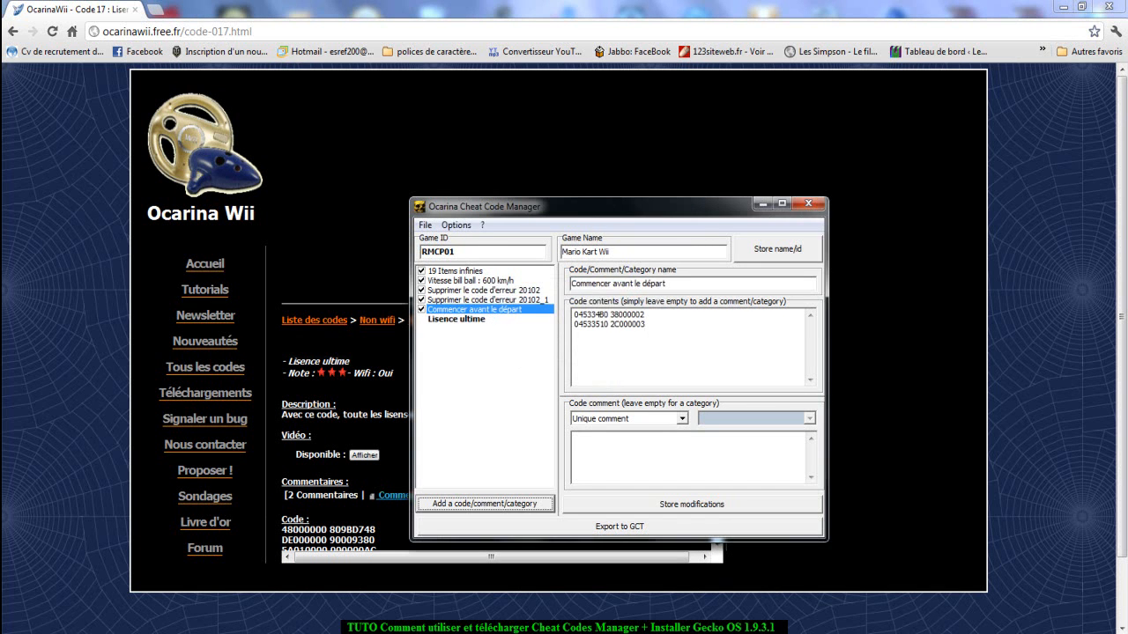
Copy all the Lisence ultime code lines from the web page into the Lisence ultime entry's code contents.
{"action": "key", "text": "alt+Tab"}
{"action": "scroll", "coordinate": [414, 495], "scroll_direction": "down", "scroll_amount": 1}
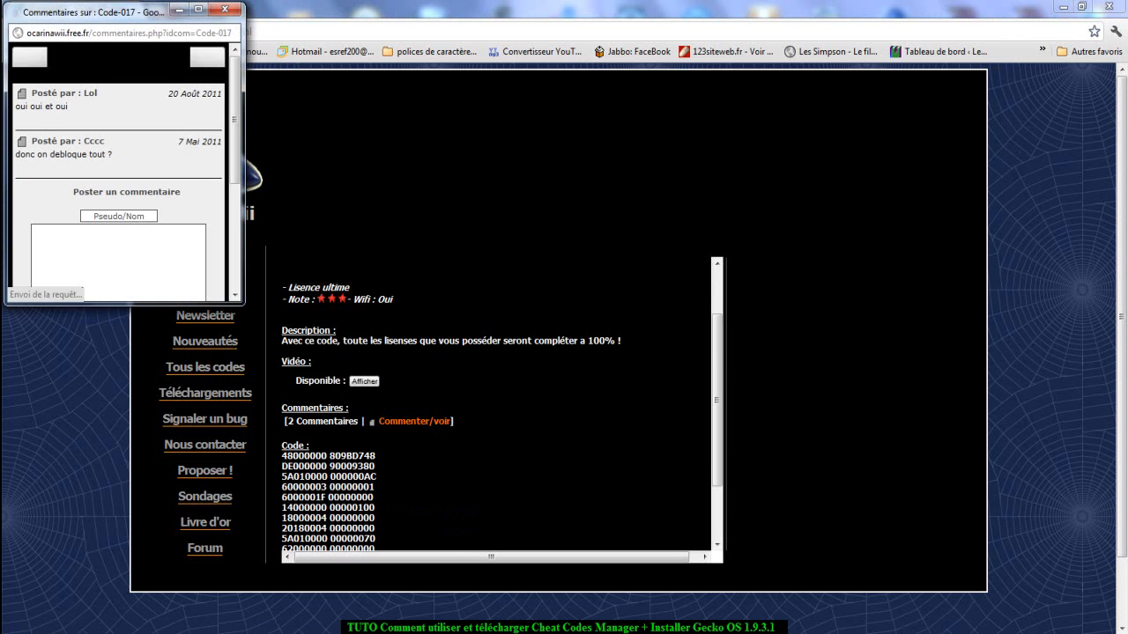
{"action": "scroll", "coordinate": [414, 495], "scroll_direction": "down", "scroll_amount": 1}
{"action": "key", "text": "alt+F4"}
{"action": "left_click_drag", "start_coordinate": [377, 539], "coordinate": [282, 379]}
{"action": "right_click", "coordinate": [283, 385]}
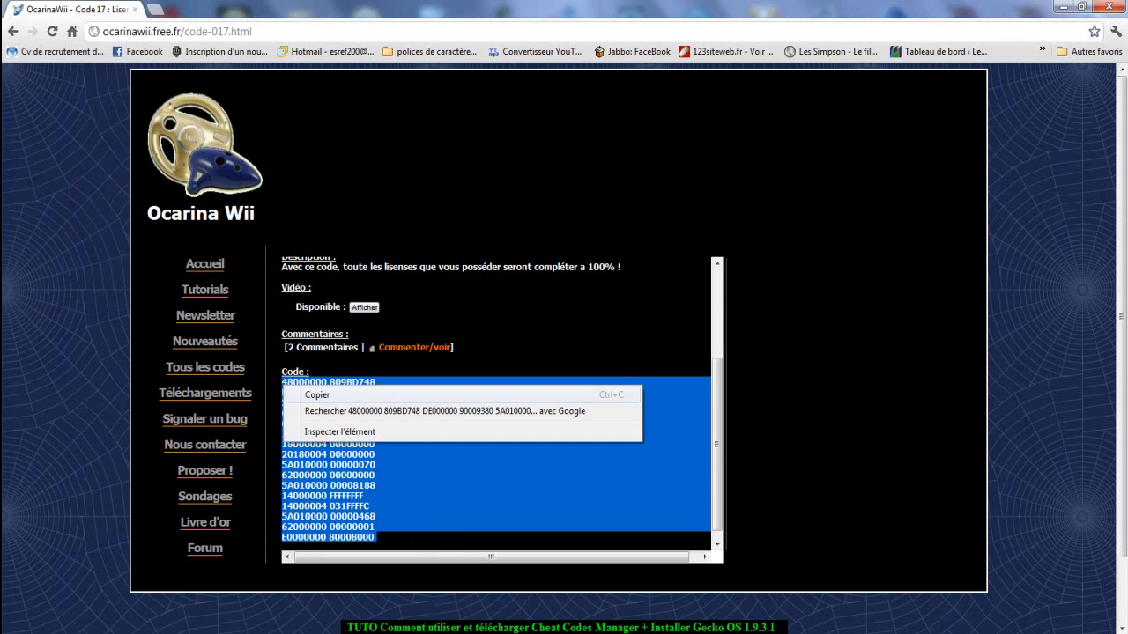
{"action": "left_click", "coordinate": [319, 394]}
{"action": "key", "text": "alt+Tab"}
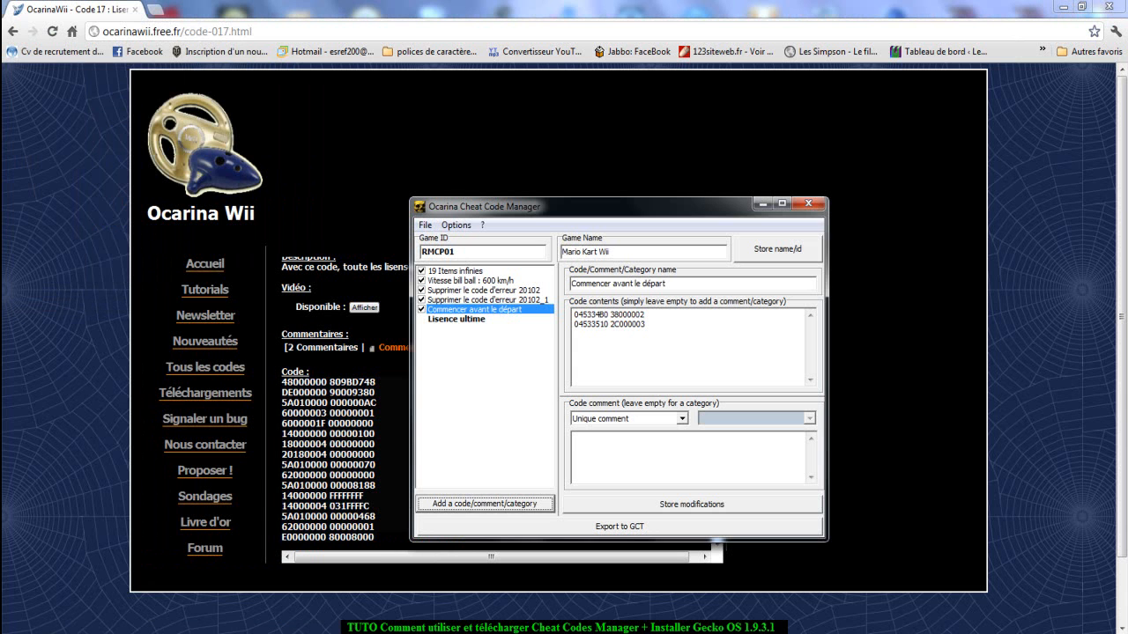
{"action": "left_click", "coordinate": [456, 319]}
{"action": "right_click", "coordinate": [621, 355]}
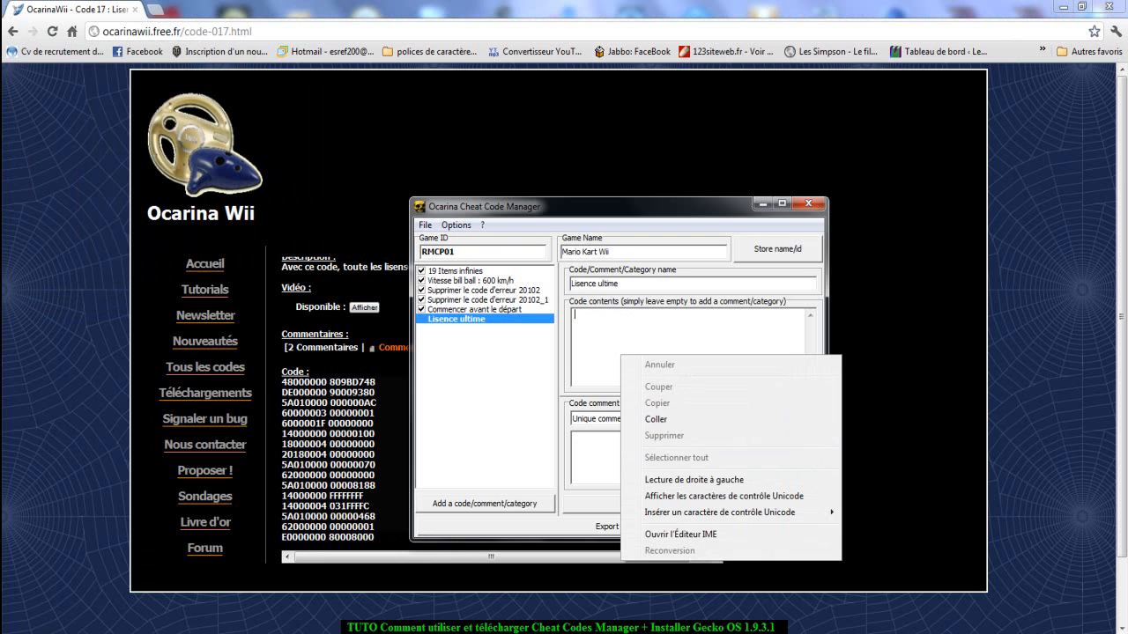
{"action": "left_click", "coordinate": [656, 420]}
Store the changes to the Lisence ultime entry and reselect it in the code list.
{"action": "left_click", "coordinate": [485, 310]}
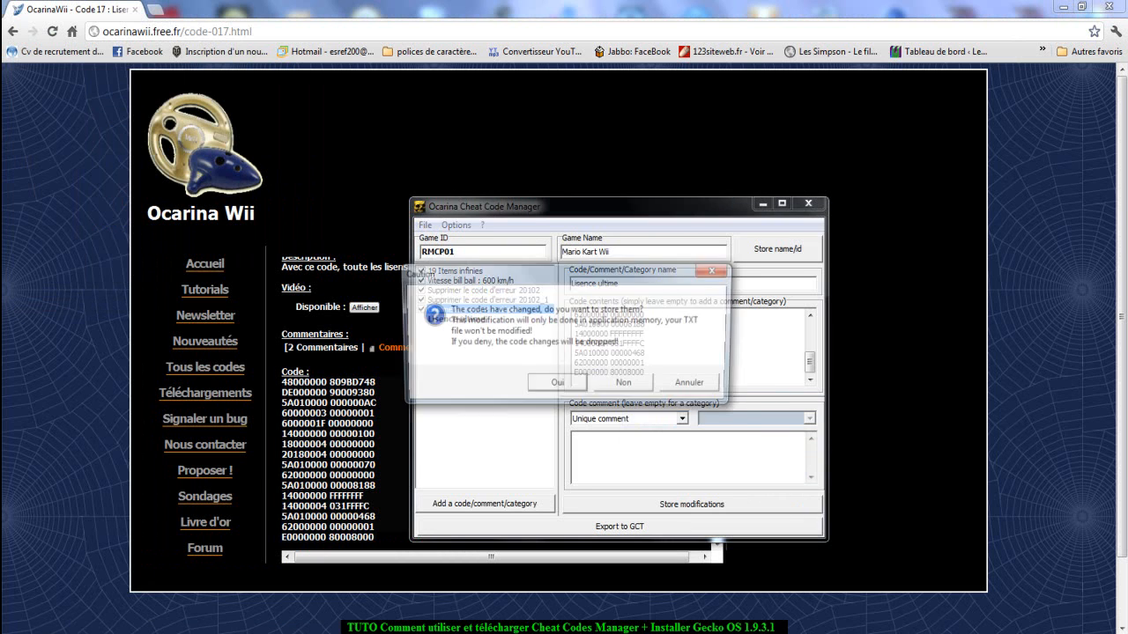
{"action": "left_click", "coordinate": [557, 382]}
{"action": "left_click", "coordinate": [456, 319]}
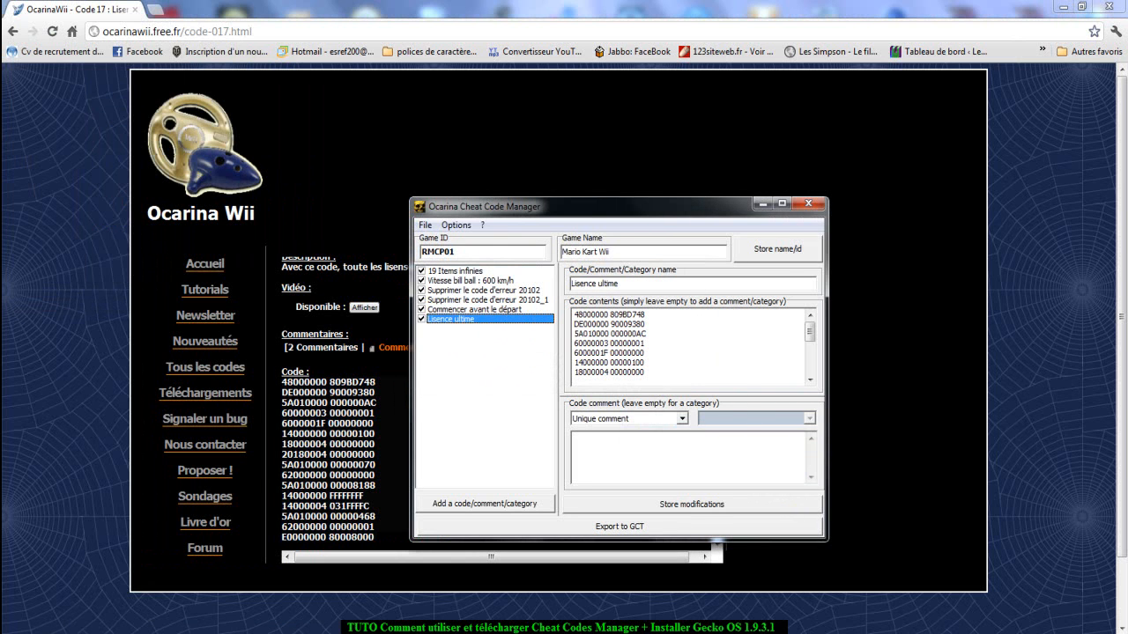
Open the Permis wifi (VS+Bataille) page from the browser's Profil list and display its code for 9999 pts.
{"action": "left_click", "coordinate": [379, 328]}
{"action": "scroll", "coordinate": [397, 328], "scroll_direction": "up", "scroll_amount": 3}
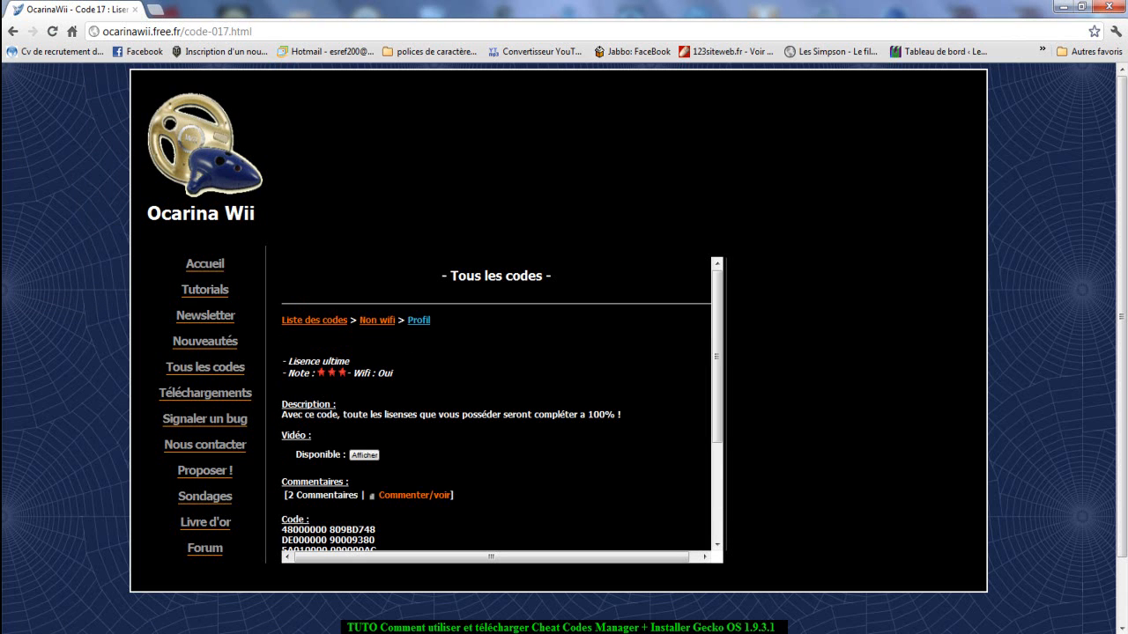
{"action": "left_click", "coordinate": [418, 321]}
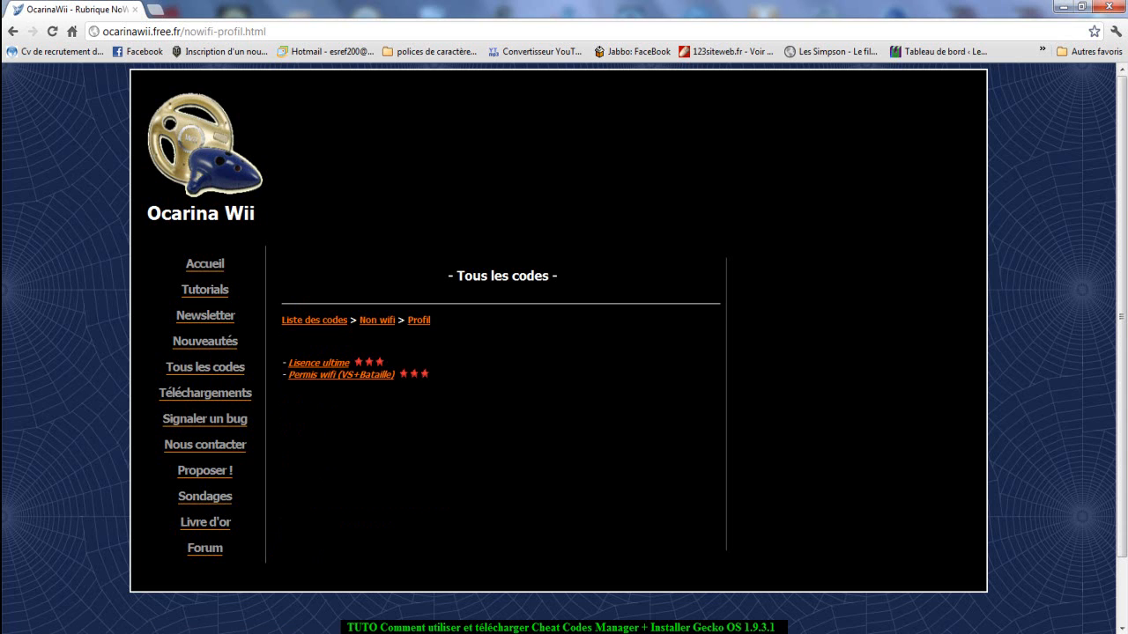
{"action": "left_click", "coordinate": [341, 374]}
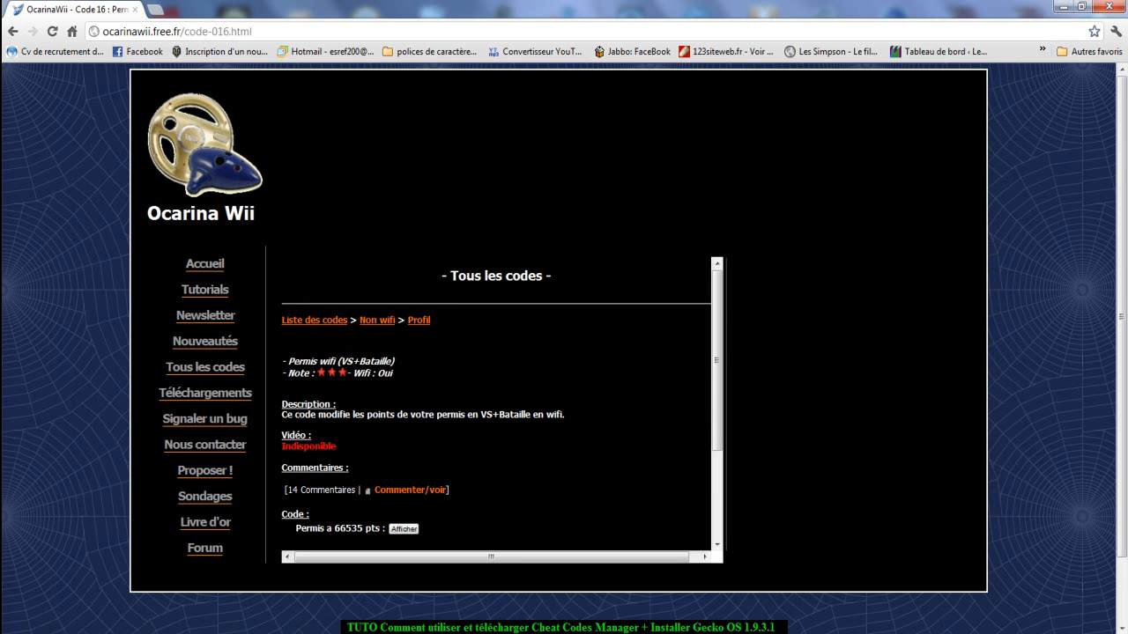
{"action": "scroll", "coordinate": [496, 405], "scroll_direction": "down", "scroll_amount": 3}
{"action": "scroll", "coordinate": [496, 405], "scroll_direction": "down", "scroll_amount": 2}
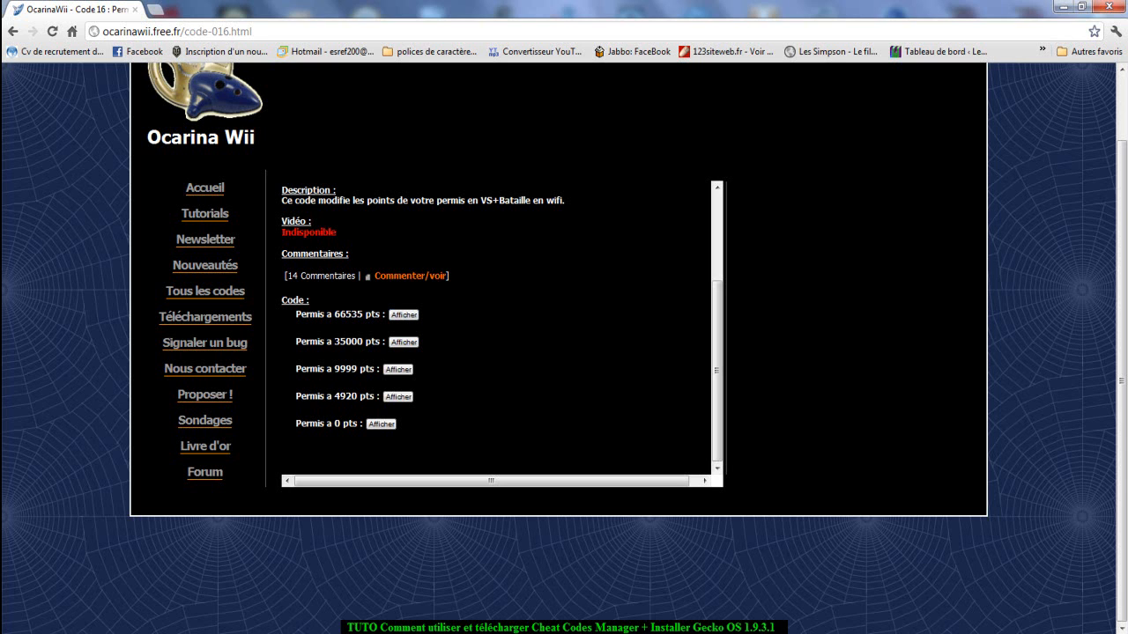
{"action": "left_click", "coordinate": [398, 369]}
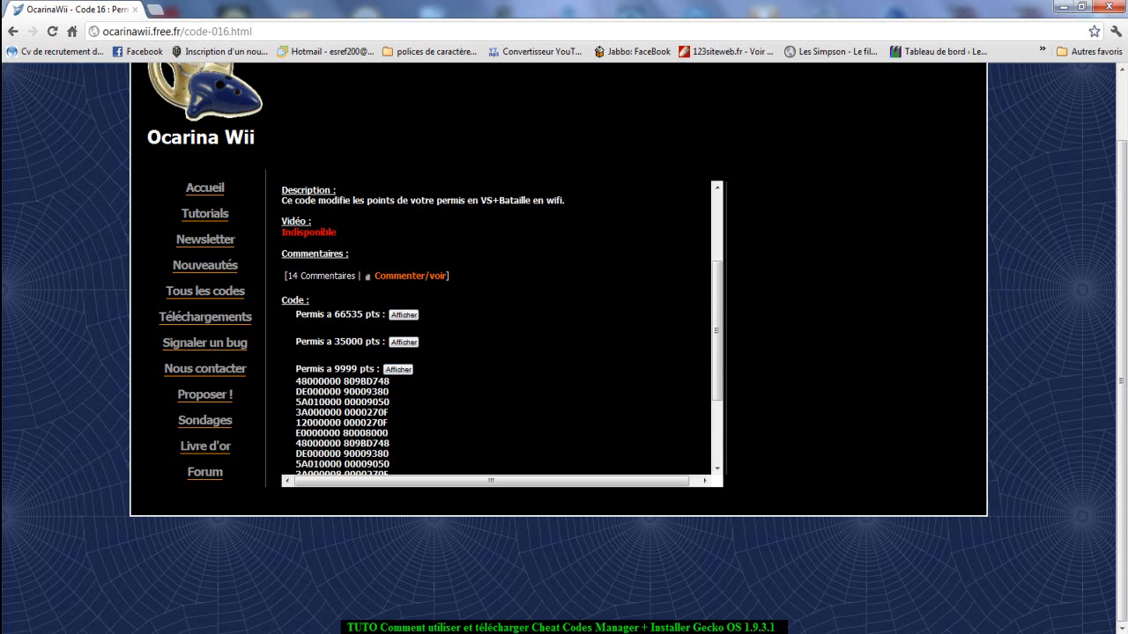
{"action": "scroll", "coordinate": [497, 330], "scroll_direction": "down", "scroll_amount": 2}
{"action": "scroll", "coordinate": [498, 331], "scroll_direction": "up", "scroll_amount": 3}
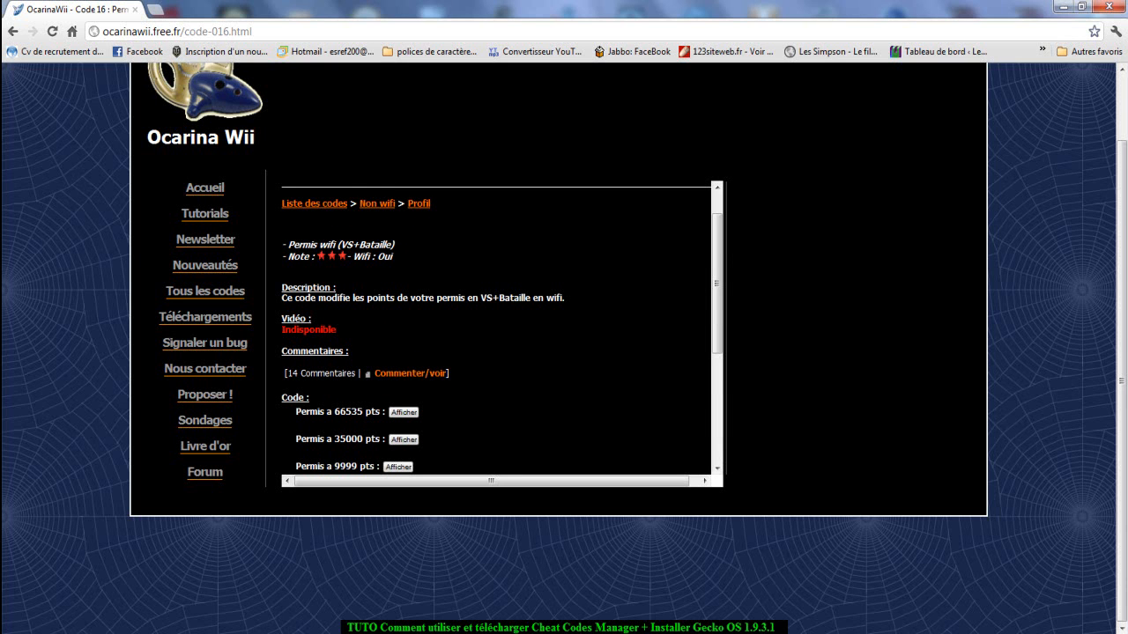
Copy the code's title and add a code entry named Permis wifi (VS+Bataille) in Ocarina Cheat Code Manager.
{"action": "left_click_drag", "start_coordinate": [397, 245], "coordinate": [288, 245]}
{"action": "right_click", "coordinate": [294, 243]}
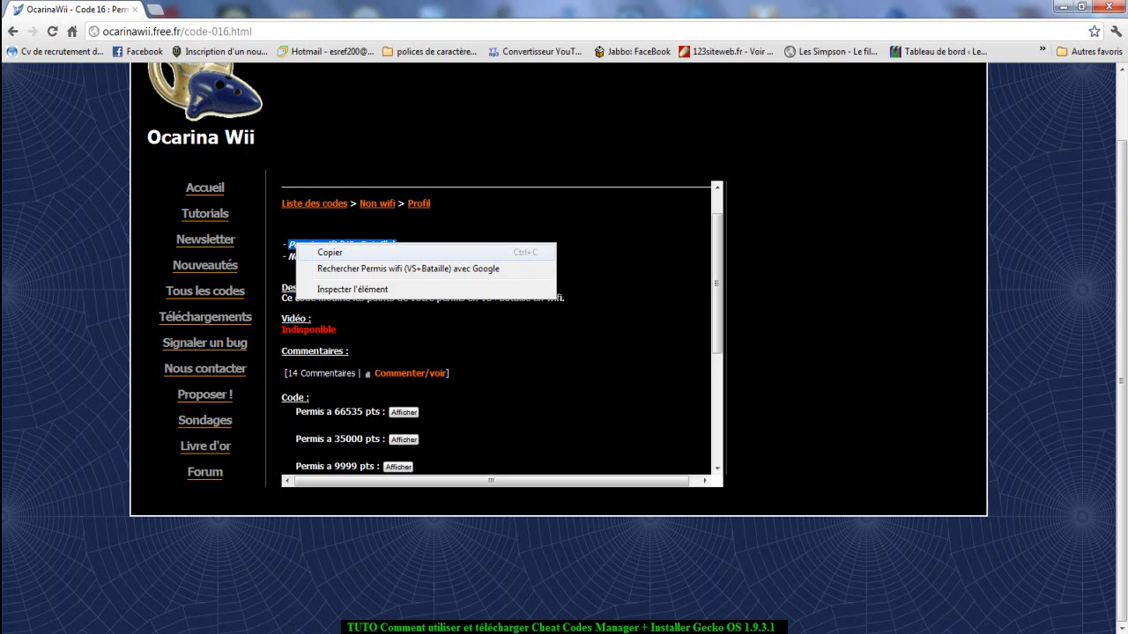
{"action": "left_click", "coordinate": [330, 253]}
{"action": "key", "text": "alt+Tab"}
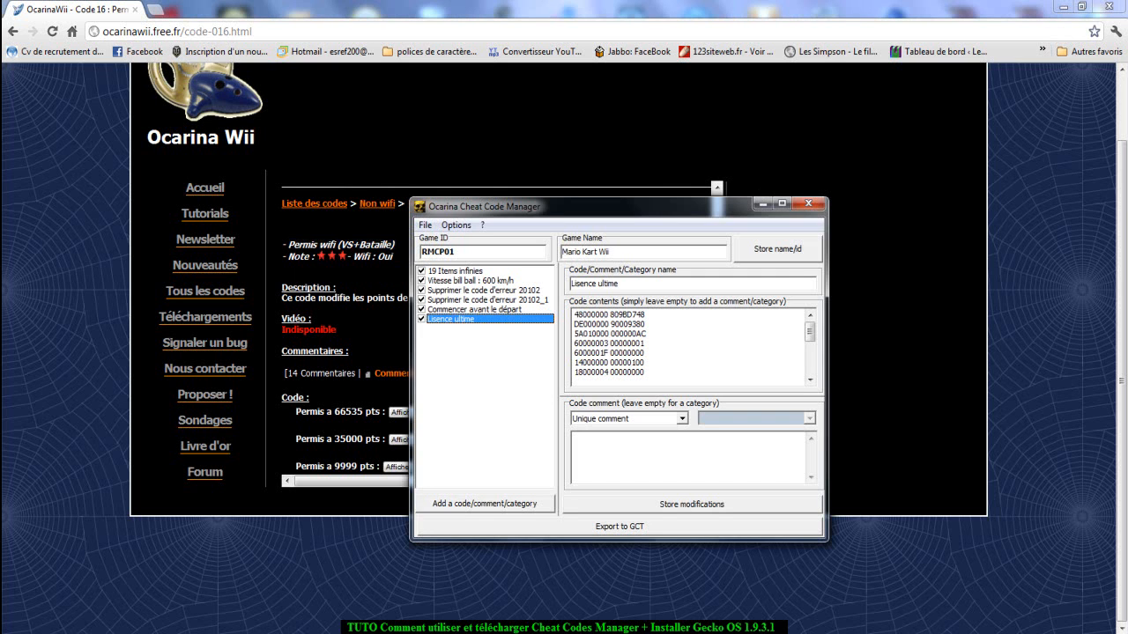
{"action": "left_click", "coordinate": [484, 503]}
{"action": "right_click", "coordinate": [522, 332]}
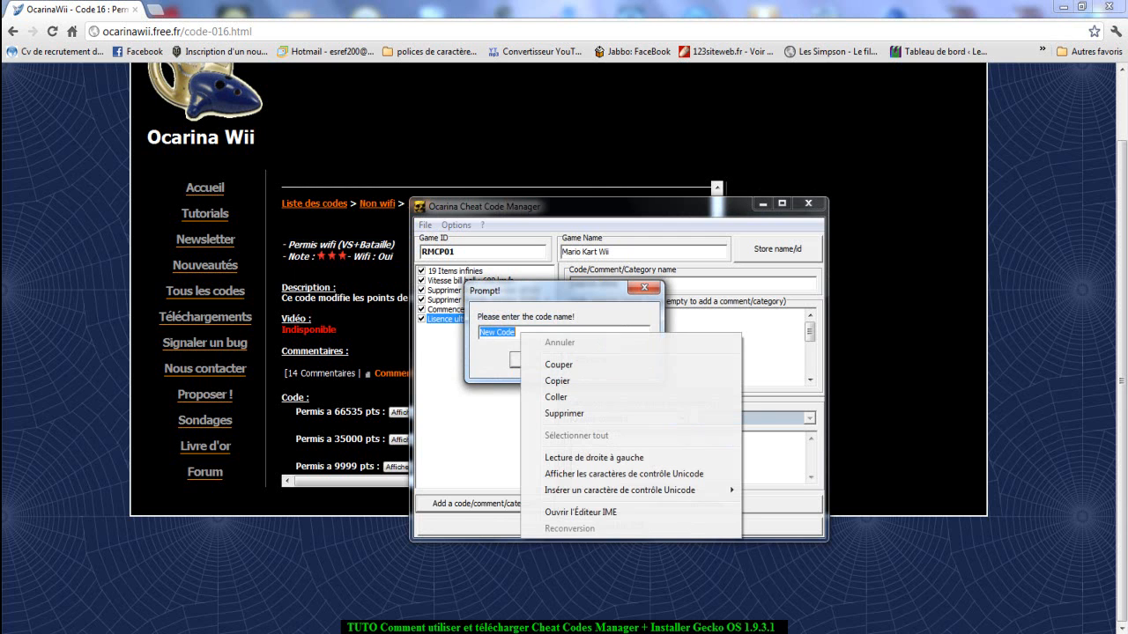
{"action": "left_click", "coordinate": [556, 397]}
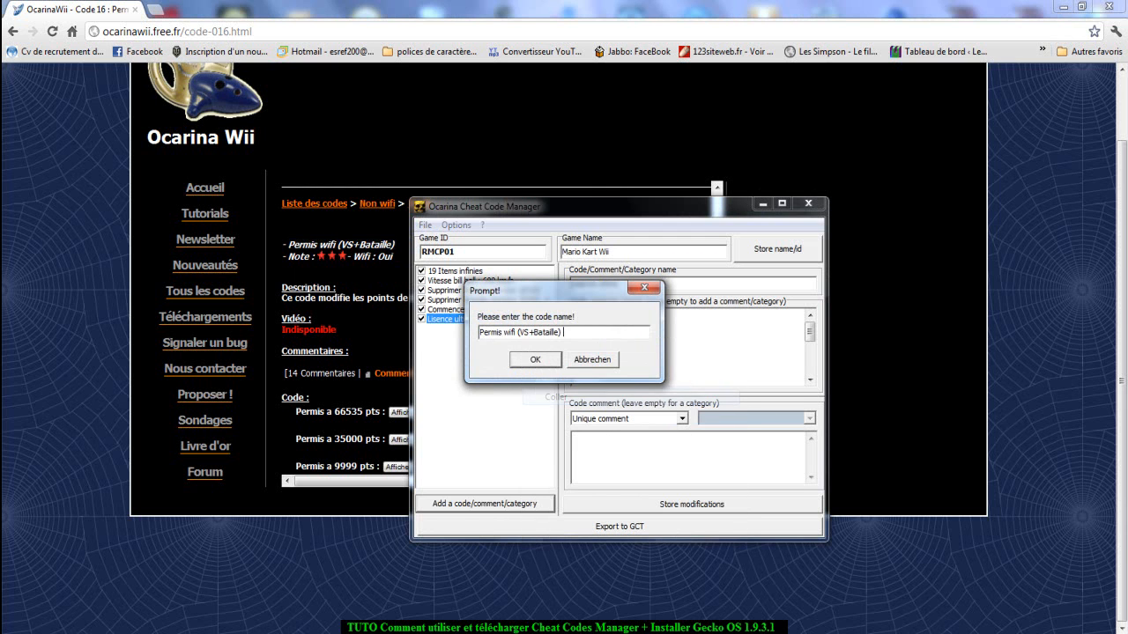
{"action": "key", "text": "Return"}
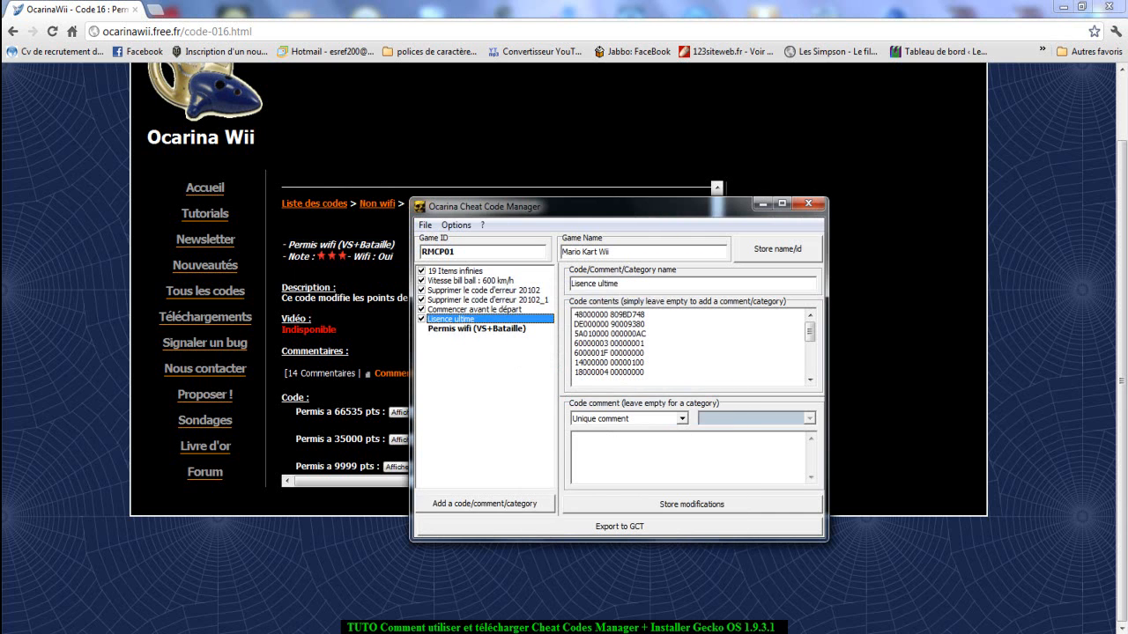
Copy all the 9999 pts code lines from the web page into the Permis wifi (VS+Bataille) entry's code contents.
{"action": "left_click", "coordinate": [361, 353]}
{"action": "scroll", "coordinate": [495, 331], "scroll_direction": "down", "scroll_amount": 3}
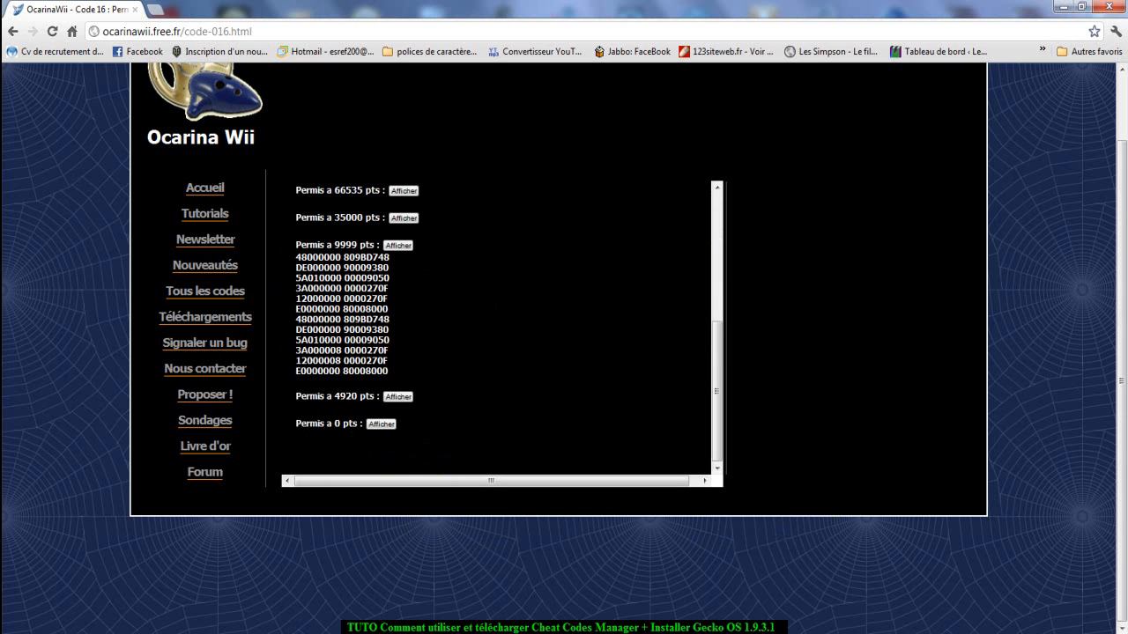
{"action": "left_click", "coordinate": [398, 246]}
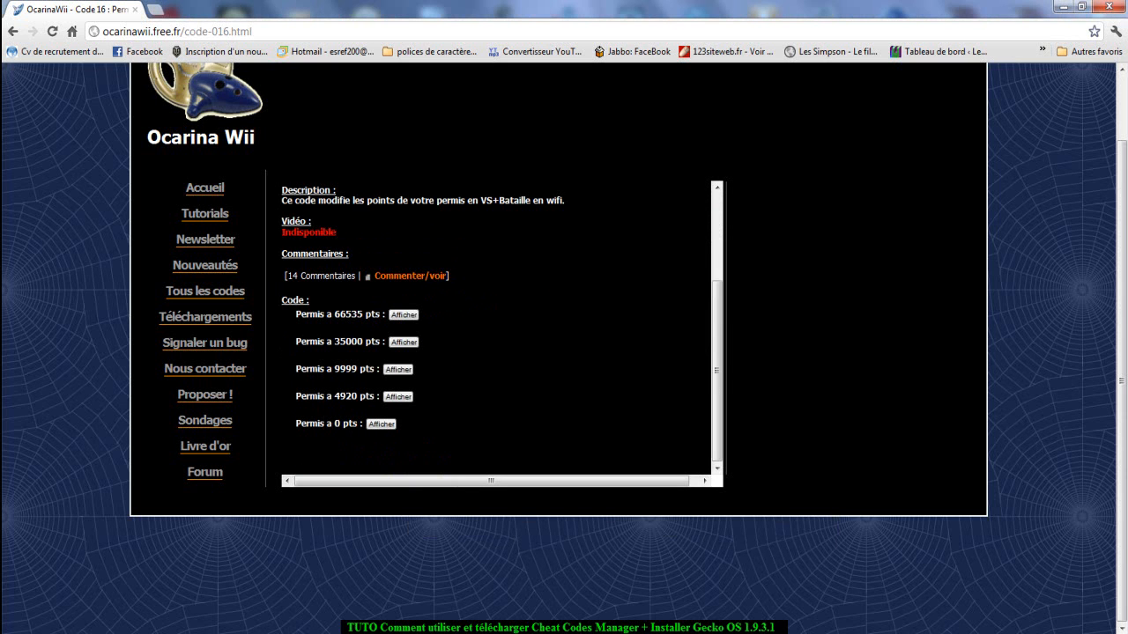
{"action": "left_click", "coordinate": [398, 369]}
{"action": "scroll", "coordinate": [399, 369], "scroll_direction": "down", "scroll_amount": 3}
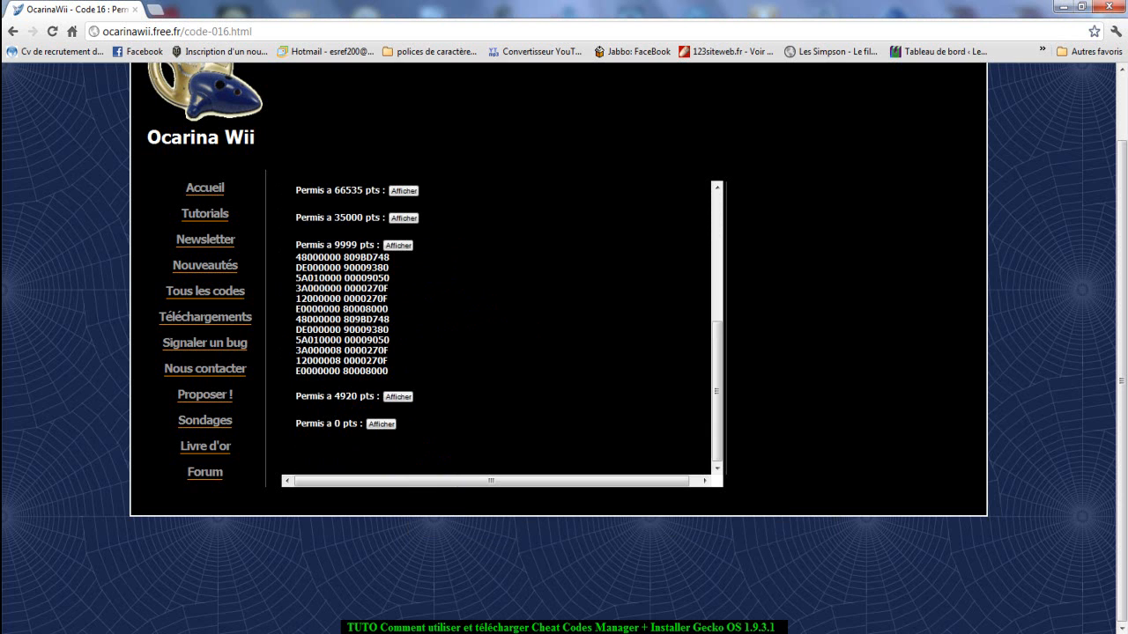
{"action": "left_click_drag", "start_coordinate": [389, 371], "coordinate": [296, 256]}
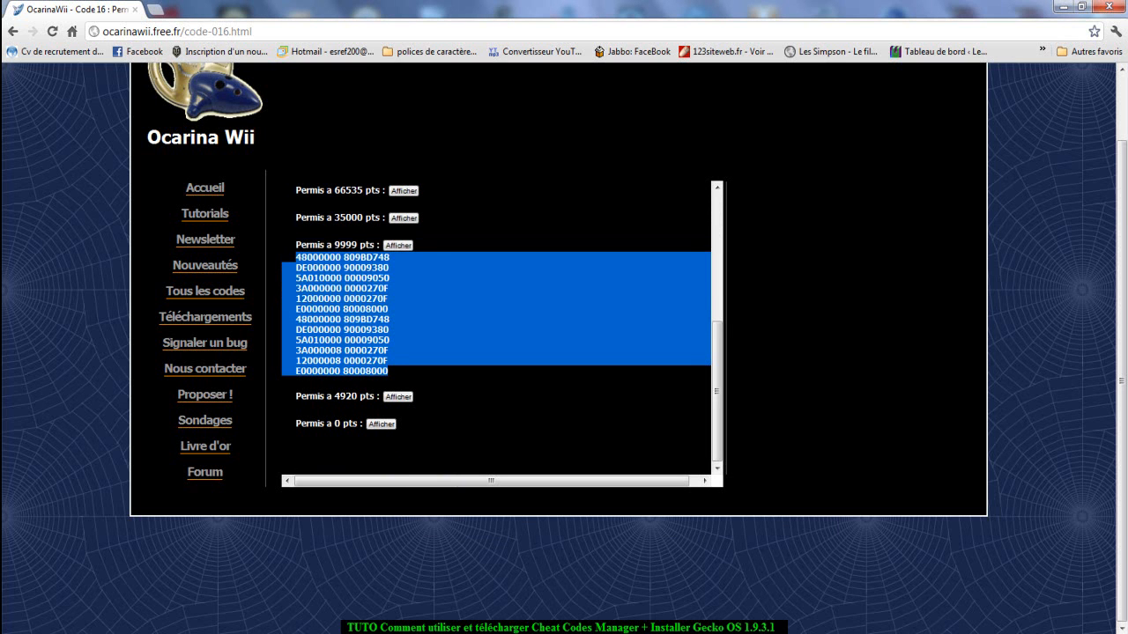
{"action": "right_click", "coordinate": [298, 262]}
{"action": "left_click", "coordinate": [309, 270]}
{"action": "key", "text": "alt+Tab"}
{"action": "right_click", "coordinate": [597, 347]}
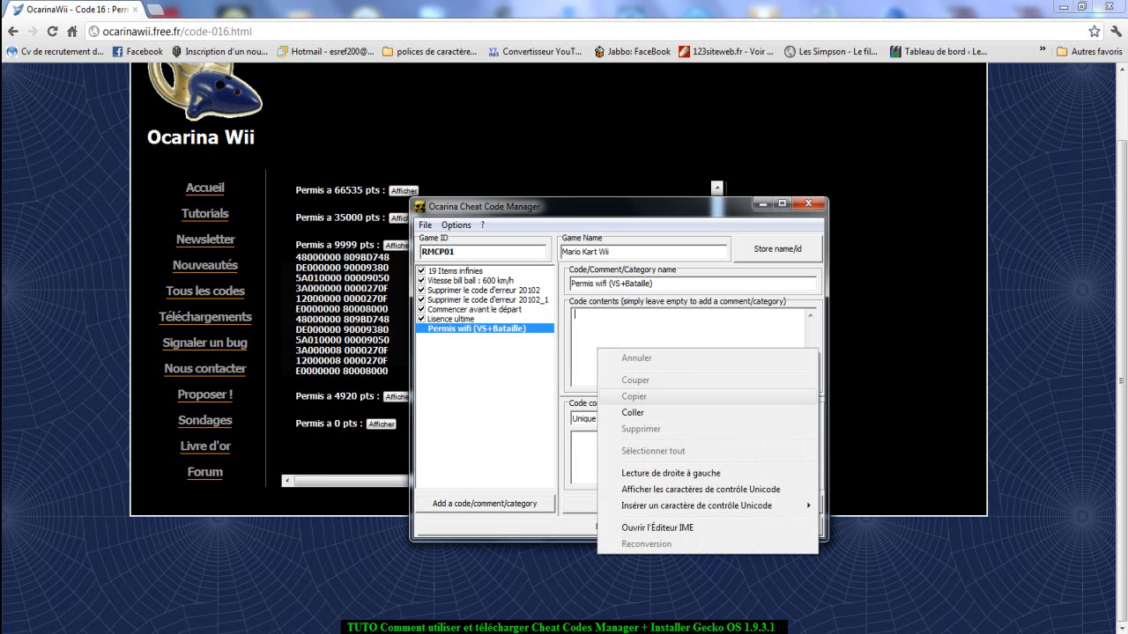
{"action": "left_click", "coordinate": [634, 410]}
Store the changes to the Permis wifi (VS+Bataille) entry and reselect it in the code list.
{"action": "left_click", "coordinate": [451, 319]}
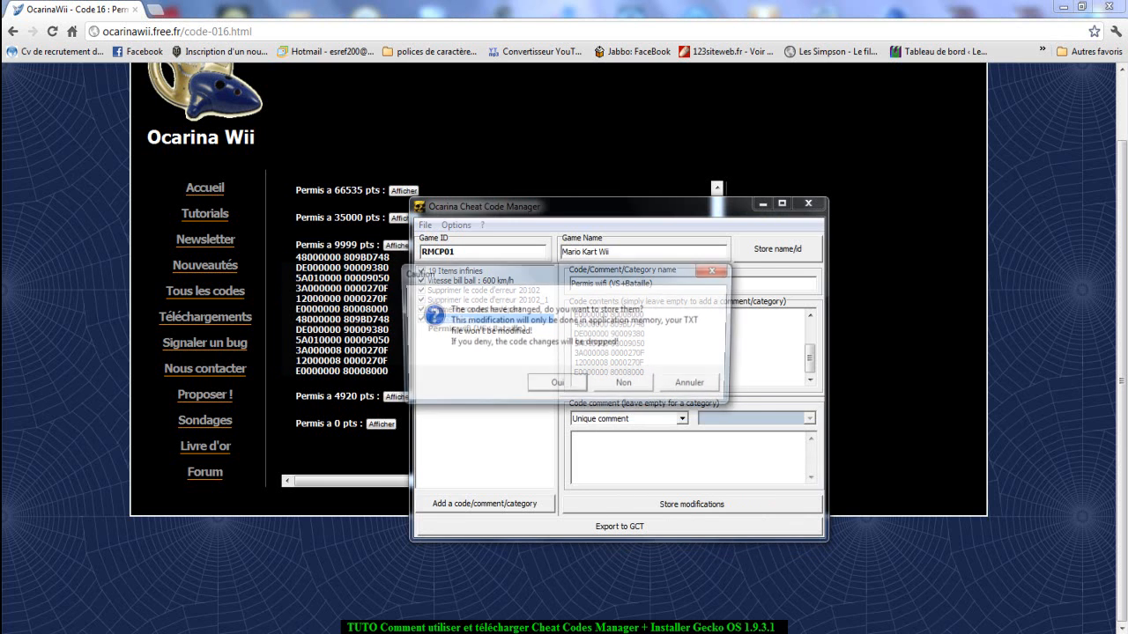
{"action": "left_click", "coordinate": [557, 385]}
{"action": "left_click", "coordinate": [468, 329]}
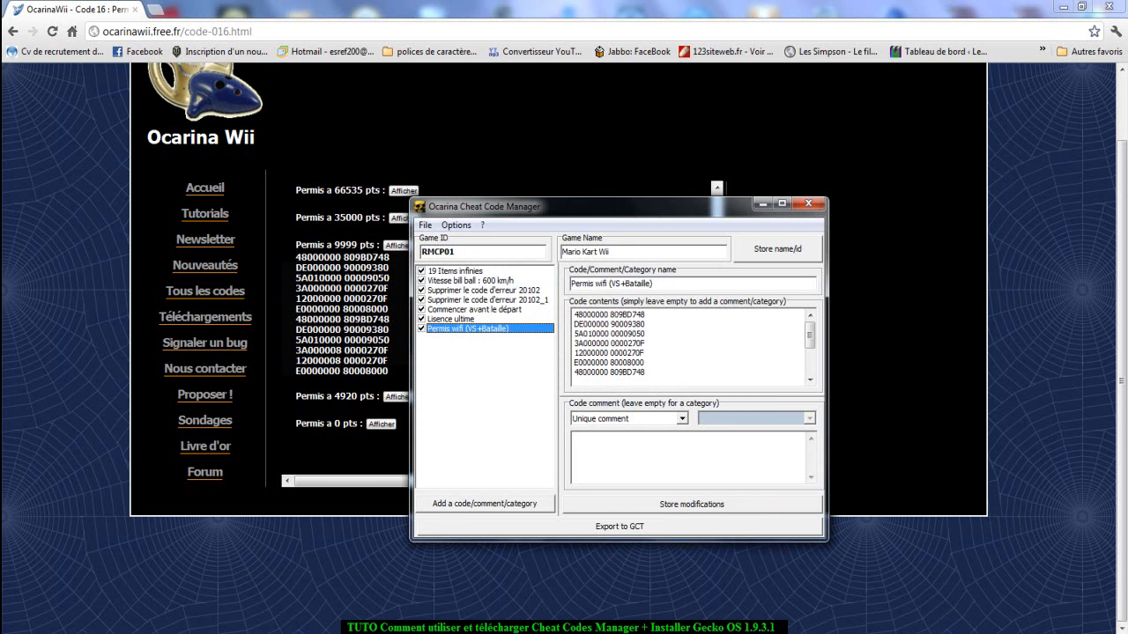
Switch to the browser and open the Autre category of the Non wifi codes to view its code list.
{"action": "key", "text": "alt+Tab"}
{"action": "scroll", "coordinate": [497, 326], "scroll_direction": "up", "scroll_amount": 3}
{"action": "scroll", "coordinate": [498, 353], "scroll_direction": "up", "scroll_amount": 3}
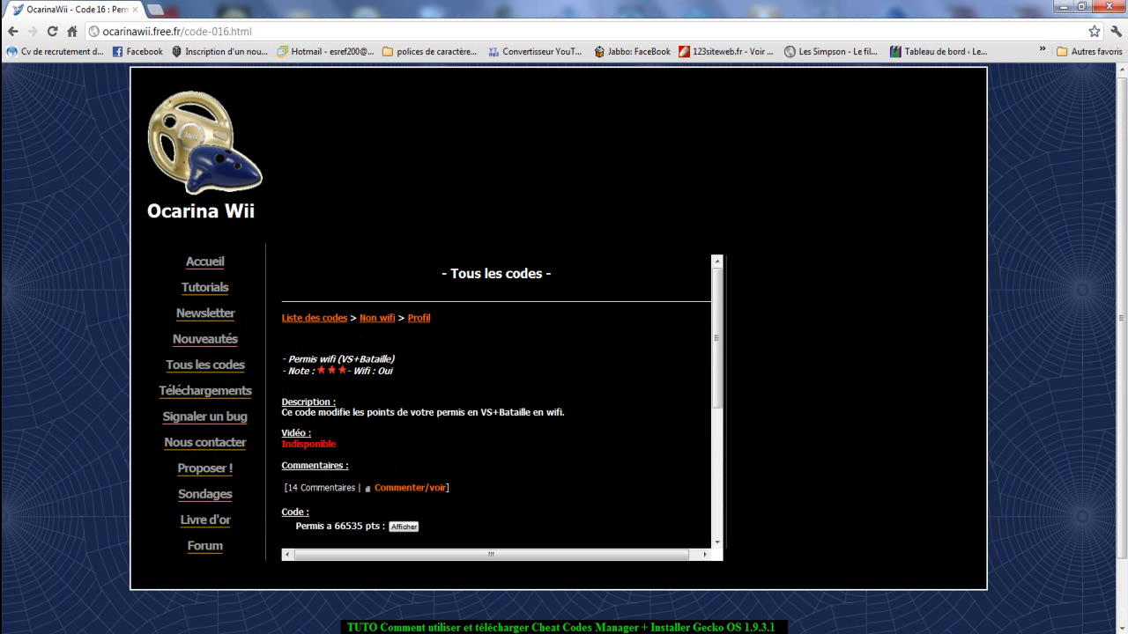
{"action": "left_click", "coordinate": [418, 318]}
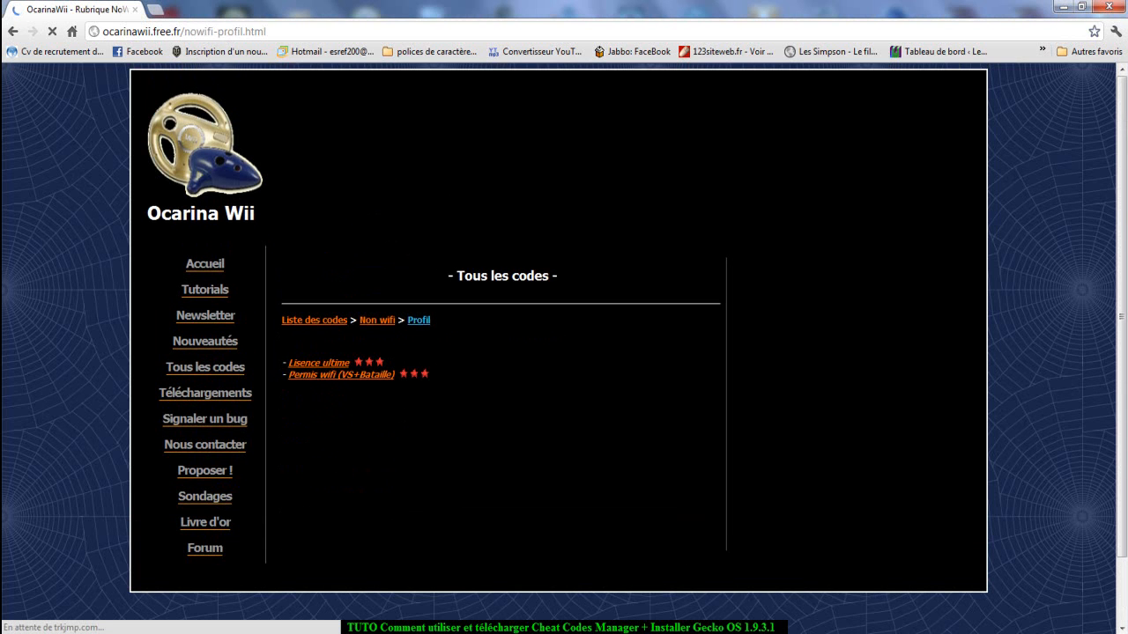
{"action": "left_click", "coordinate": [377, 320]}
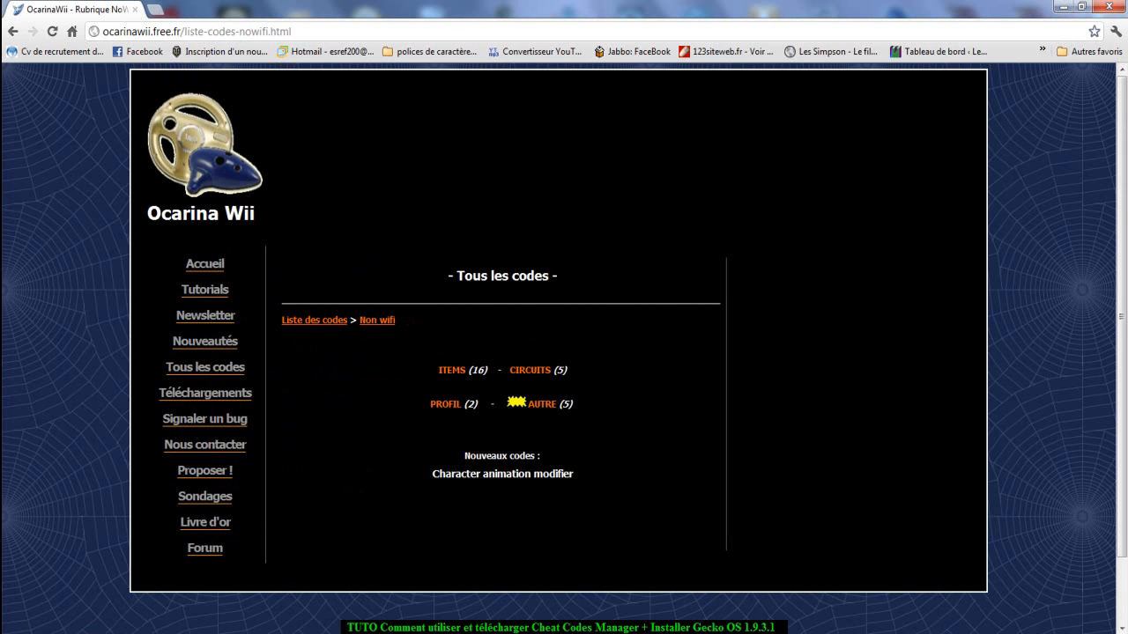
{"action": "left_click", "coordinate": [542, 405]}
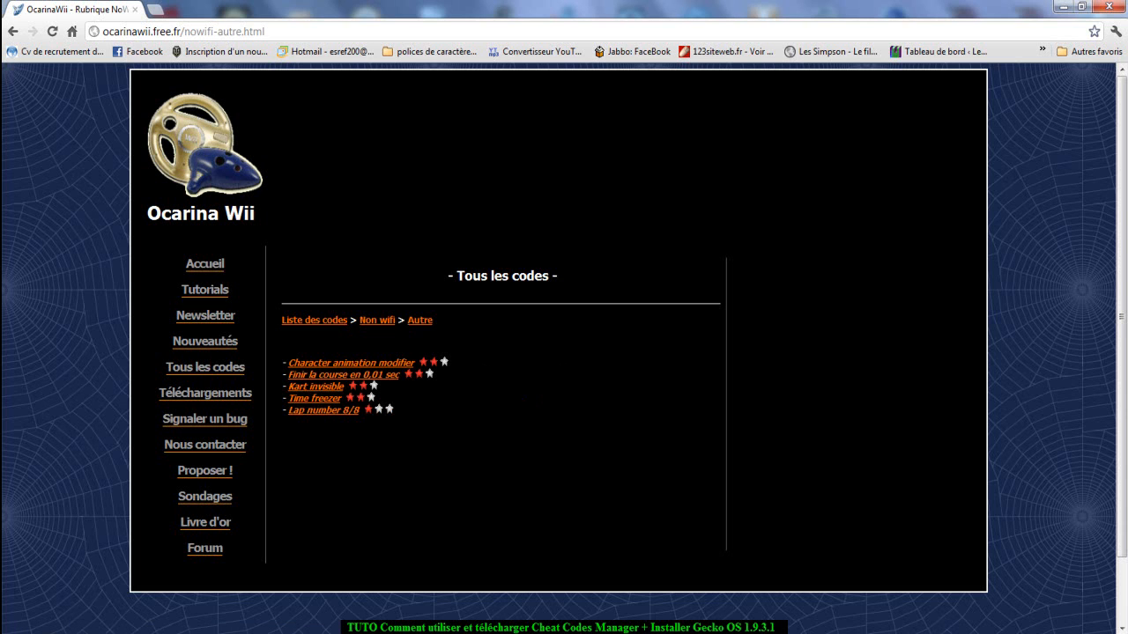
{"action": "left_click", "coordinate": [418, 321]}
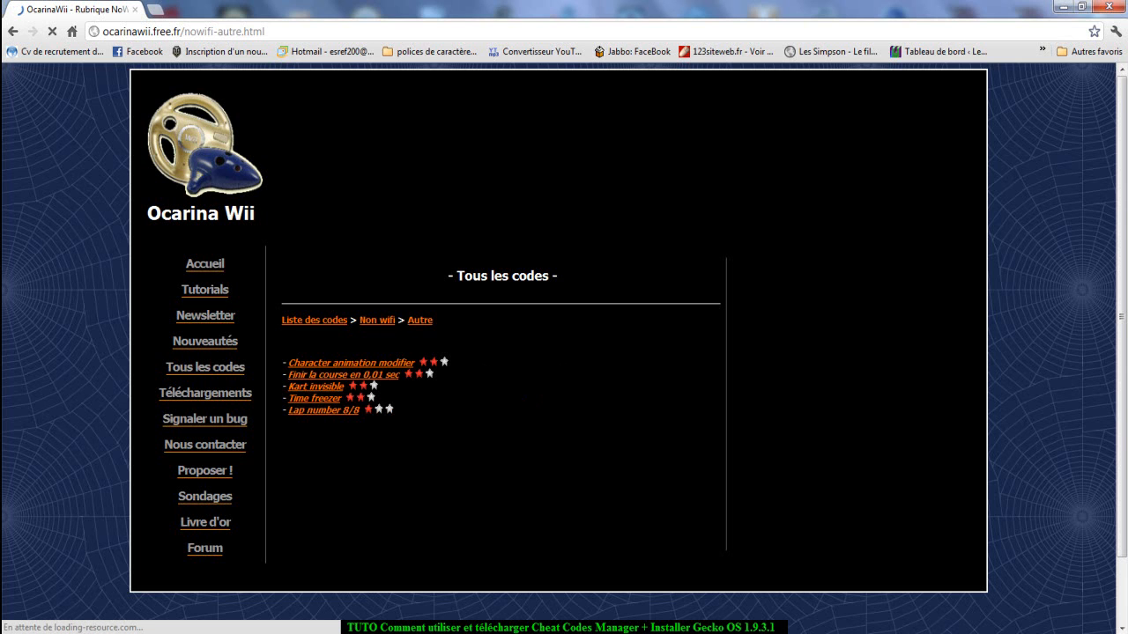
Return to Ocarina Cheat Code Manager and store the code modifications and the game name and ID.
{"action": "key", "text": "alt+Tab"}
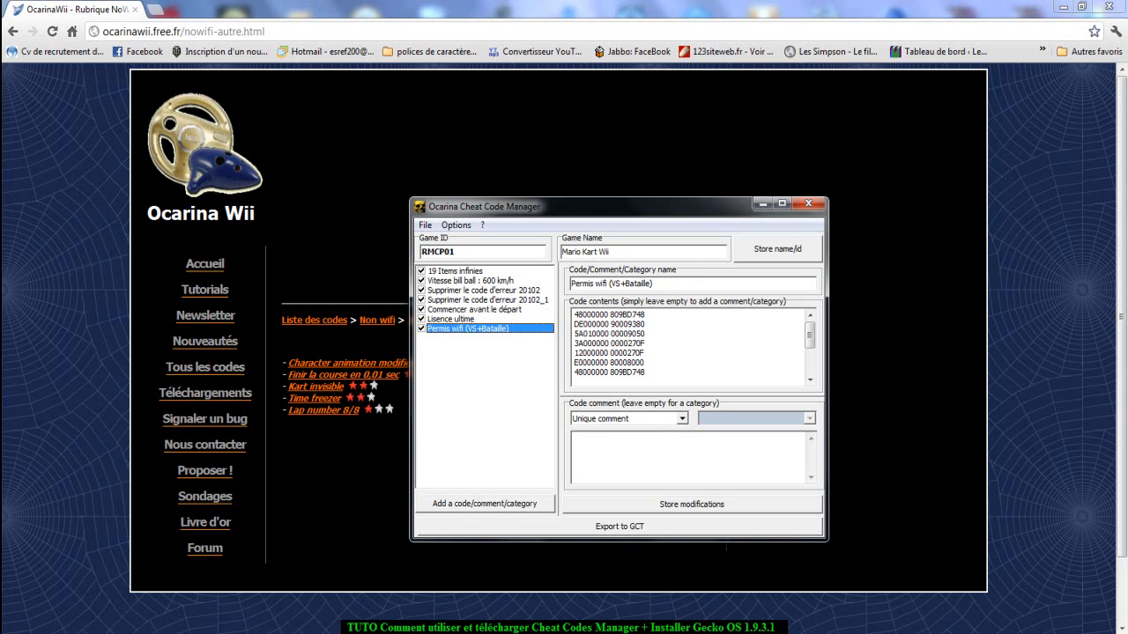
{"action": "mouse_move", "coordinate": [468, 631]}
{"action": "left_click", "coordinate": [691, 504]}
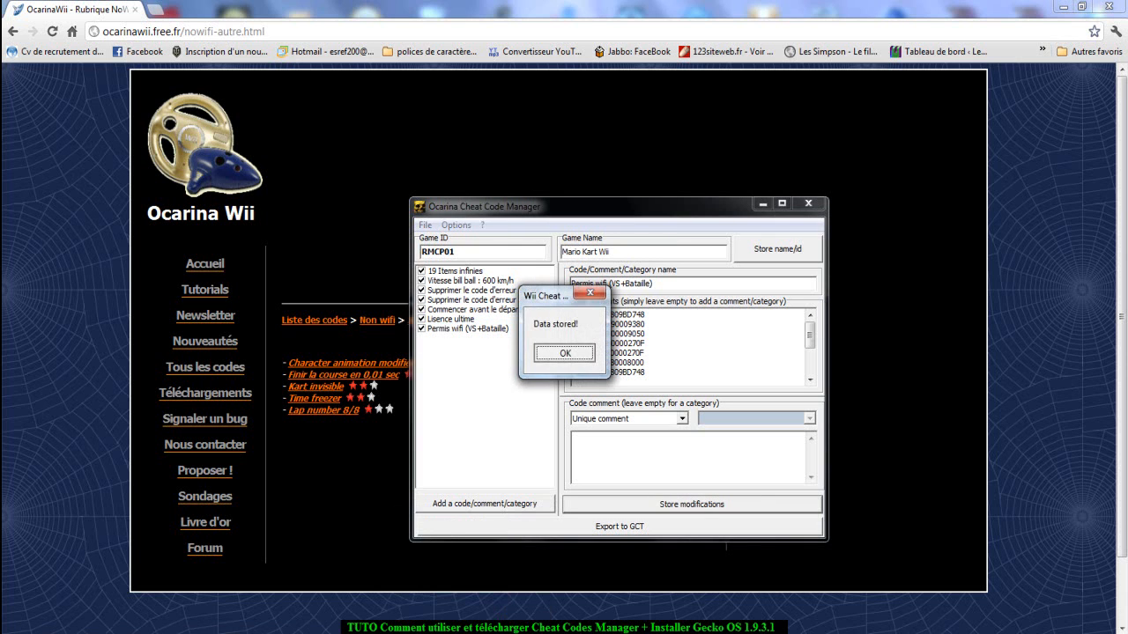
{"action": "key", "text": "Return"}
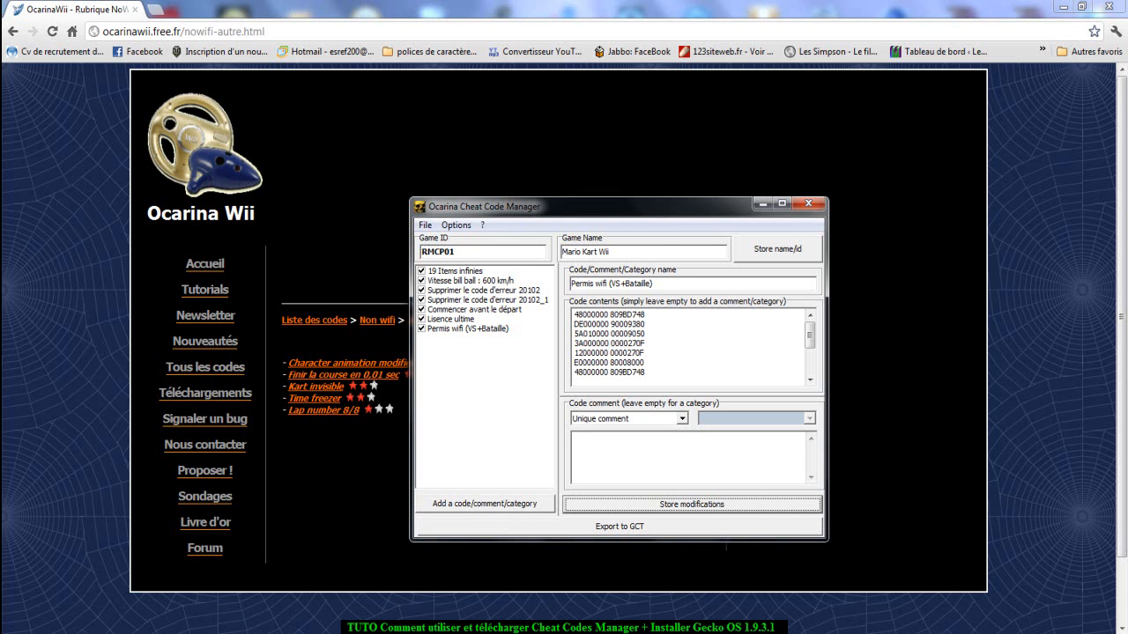
{"action": "key", "text": "Return"}
{"action": "key", "text": "Return"}
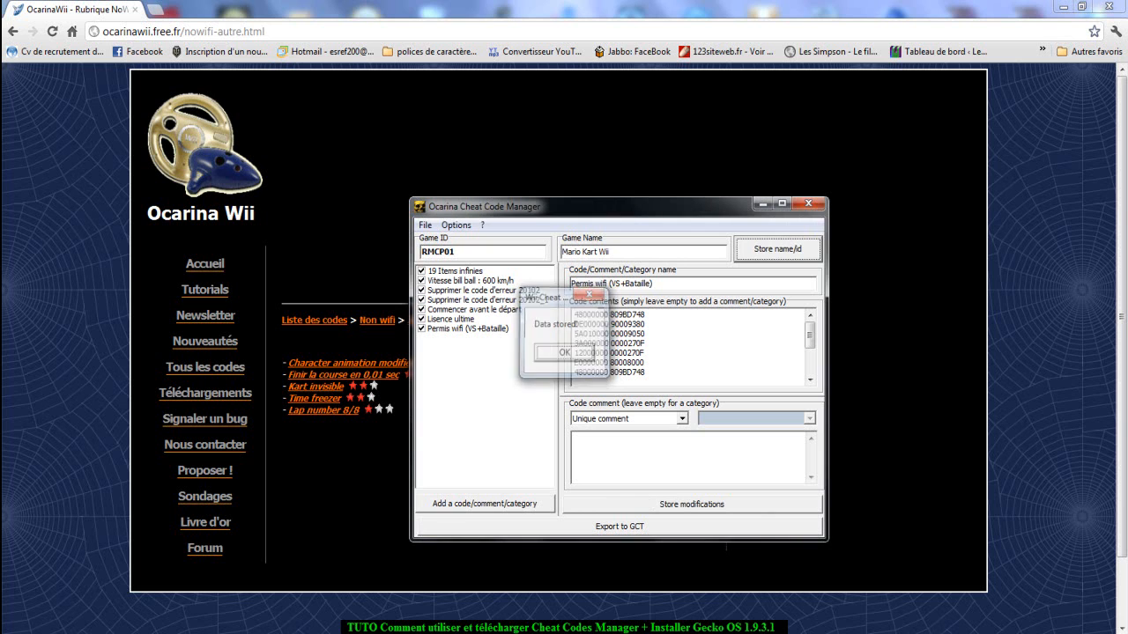
Save the code list as a TXT file named RMCP01 in the txtcodes folder of SD CARD (E:).
{"action": "left_click", "coordinate": [425, 226]}
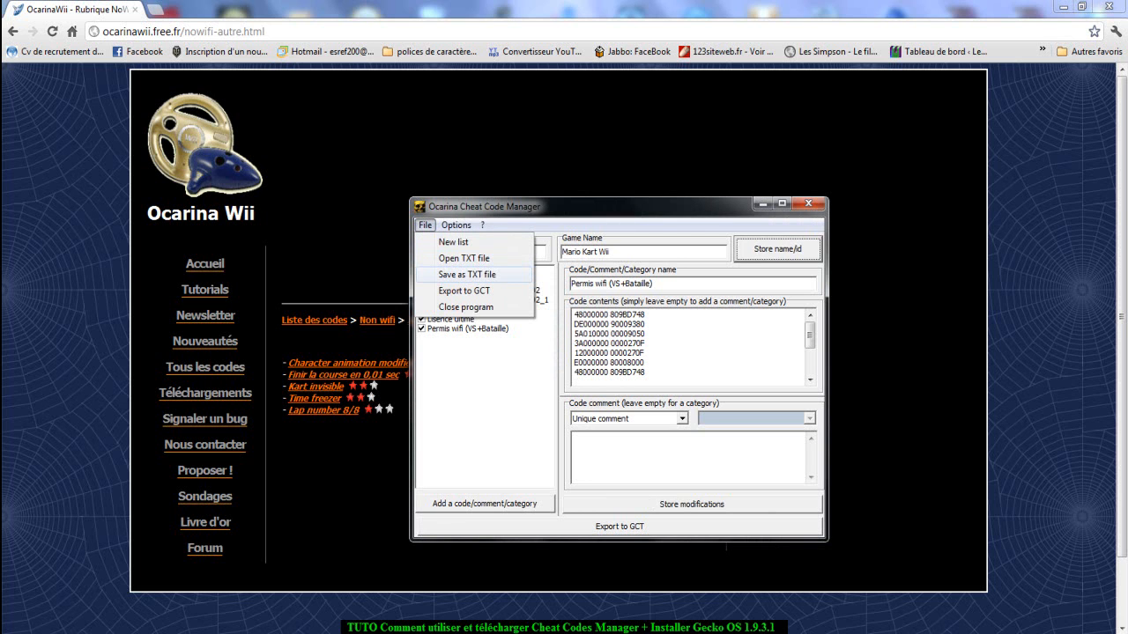
{"action": "left_click", "coordinate": [467, 274]}
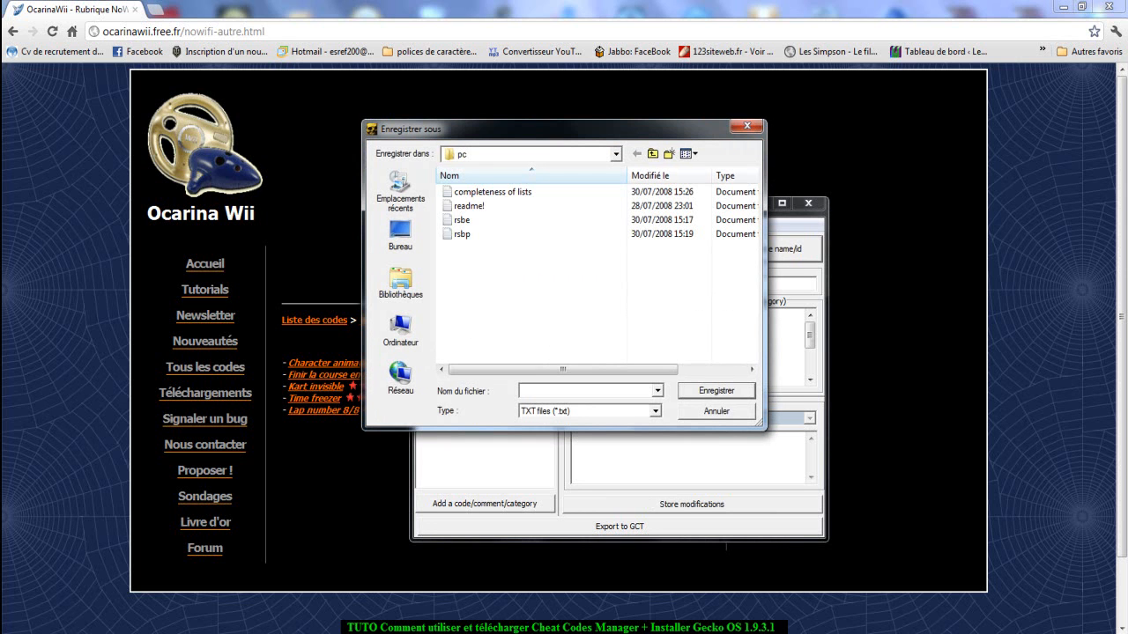
{"action": "left_click", "coordinate": [400, 329]}
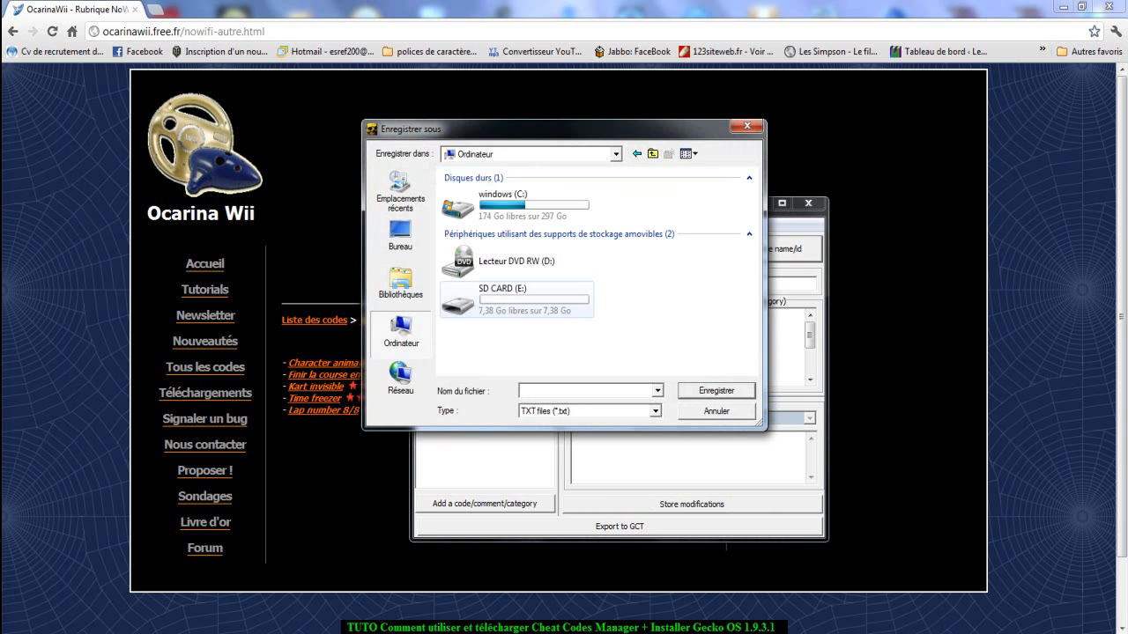
{"action": "double_click", "coordinate": [511, 295]}
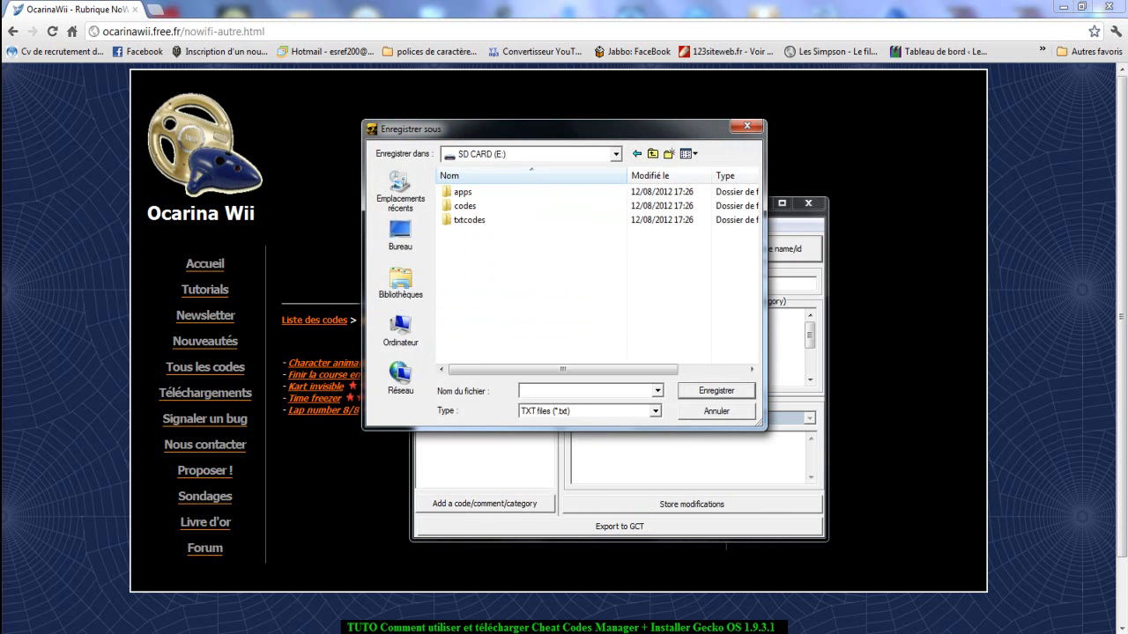
{"action": "double_click", "coordinate": [469, 220]}
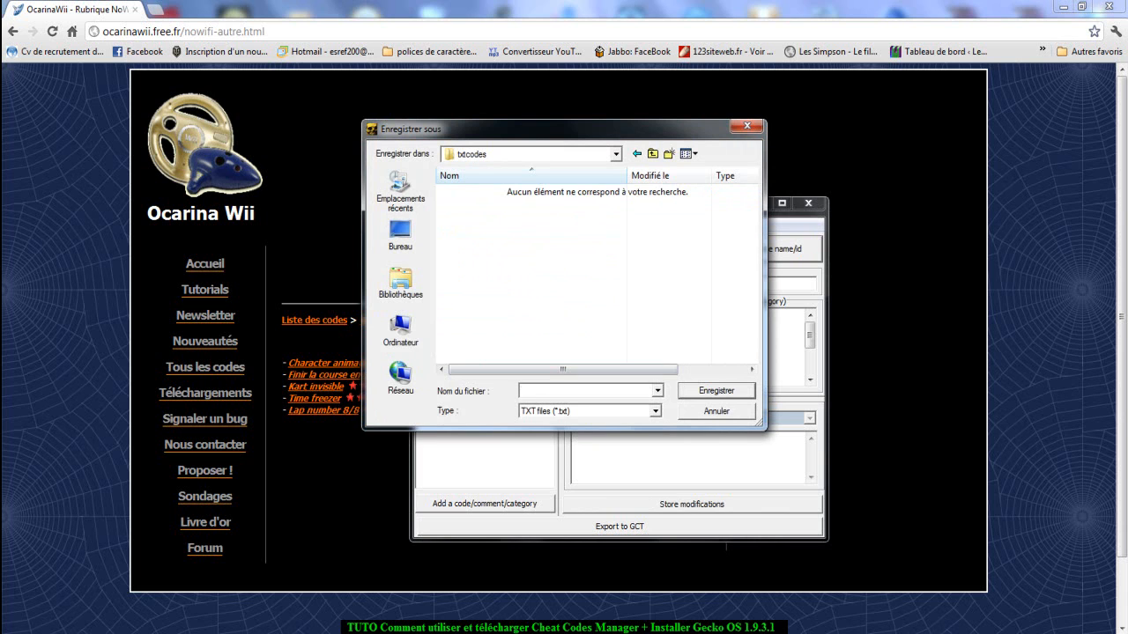
{"action": "type", "text": "RMCP01"}
{"action": "left_click", "coordinate": [655, 411]}
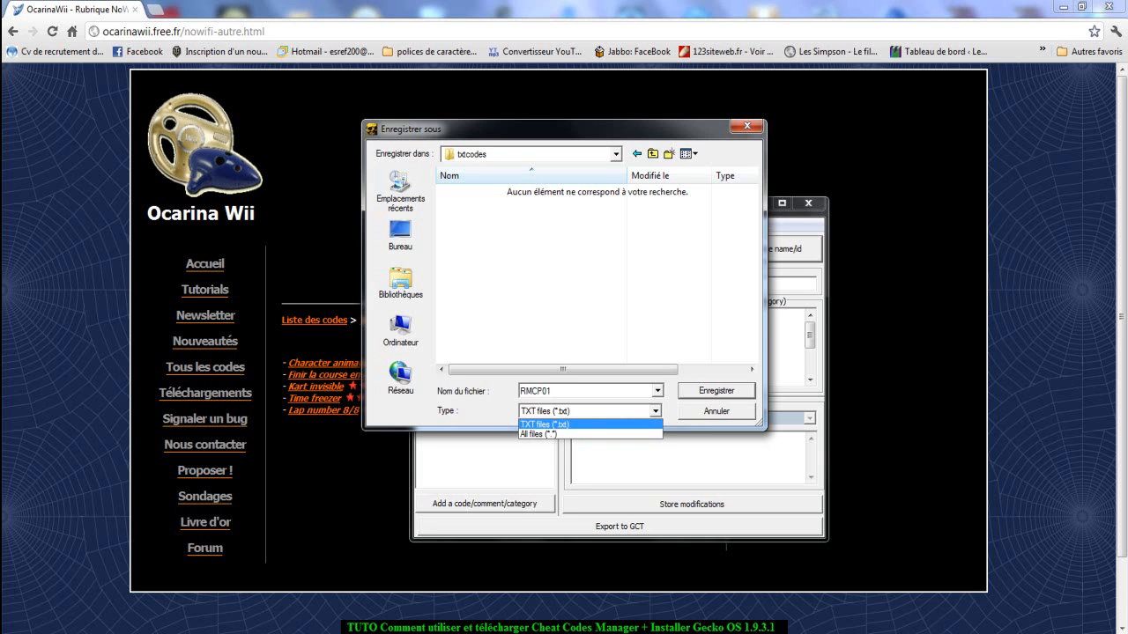
{"action": "left_click", "coordinate": [588, 424]}
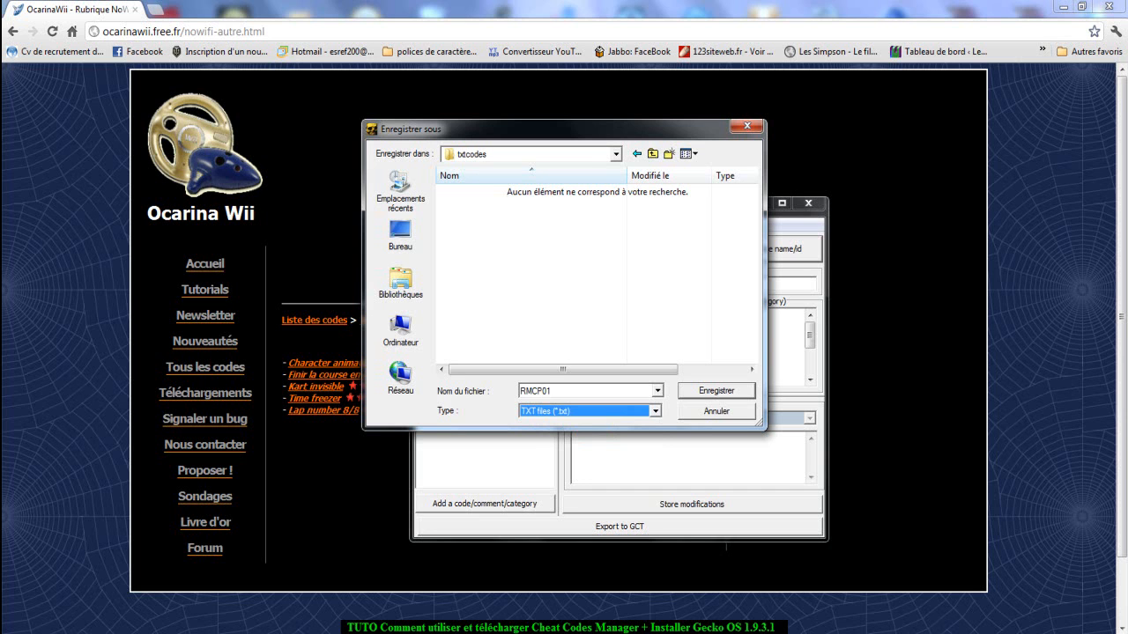
{"action": "key", "text": "Return"}
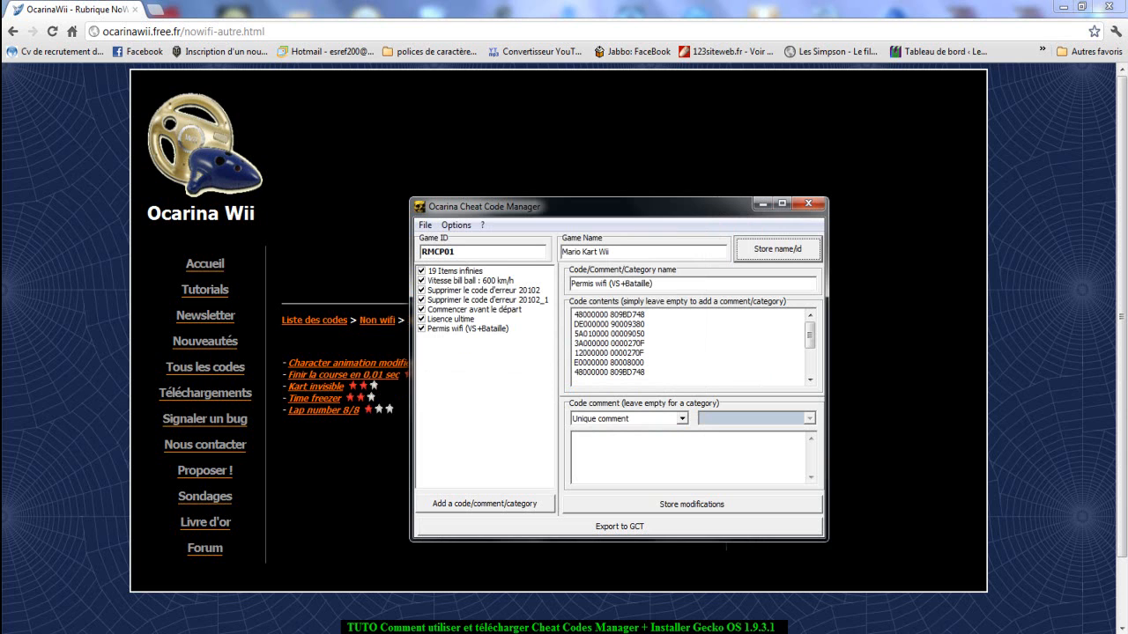
Start the GCT export and choose SD CARD (E:) as the drive for storing to SD card.
{"action": "left_click", "coordinate": [619, 526]}
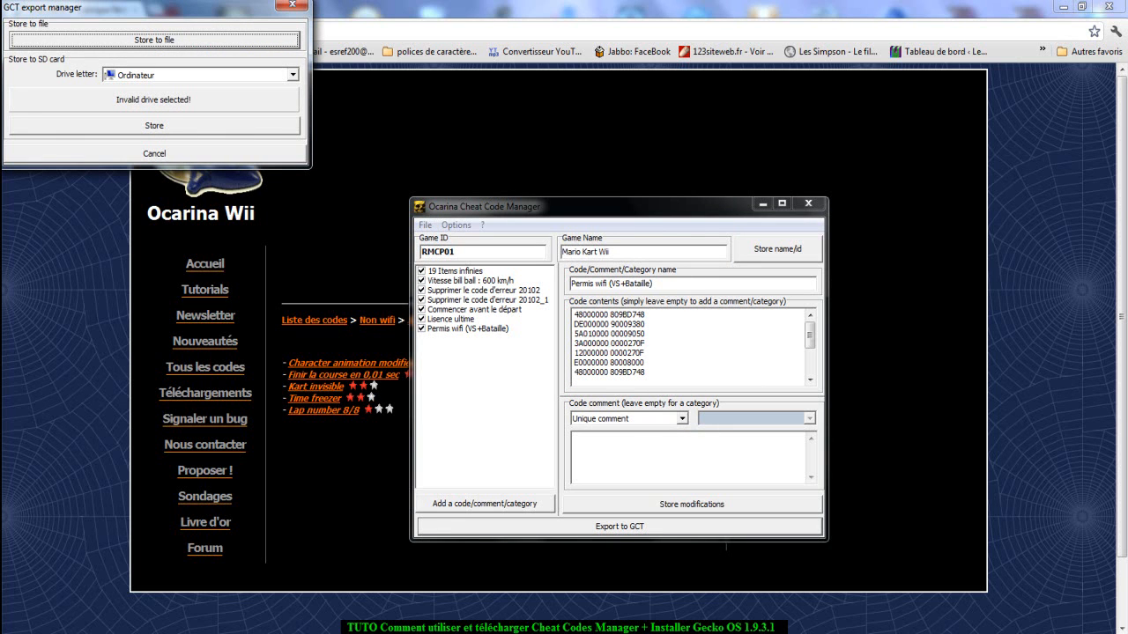
{"action": "left_click", "coordinate": [293, 75]}
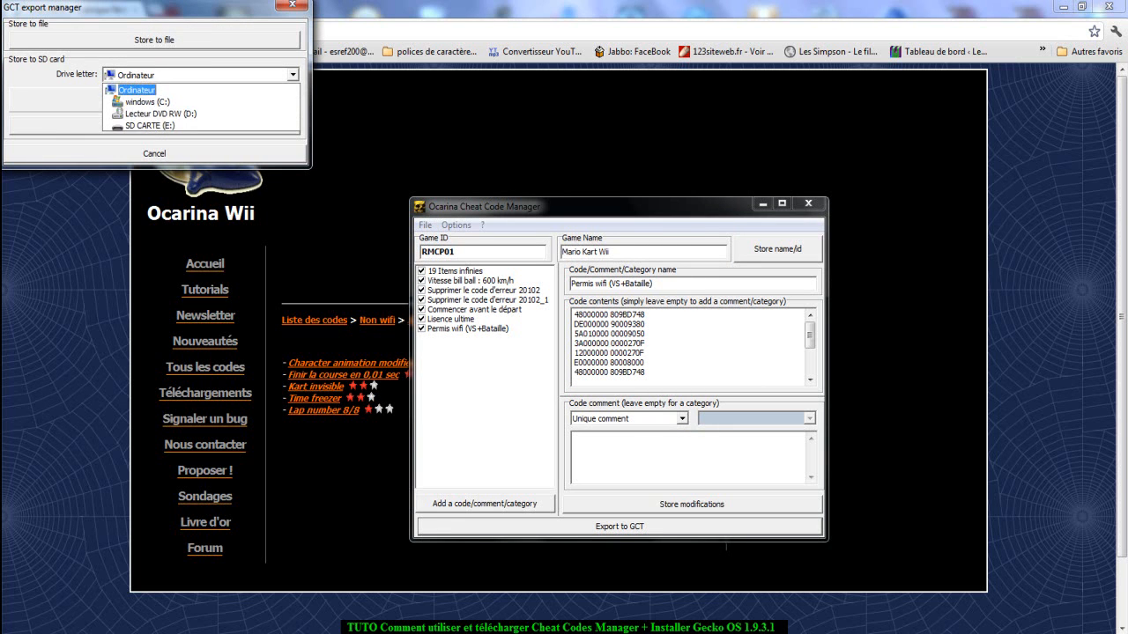
{"action": "left_click", "coordinate": [152, 125]}
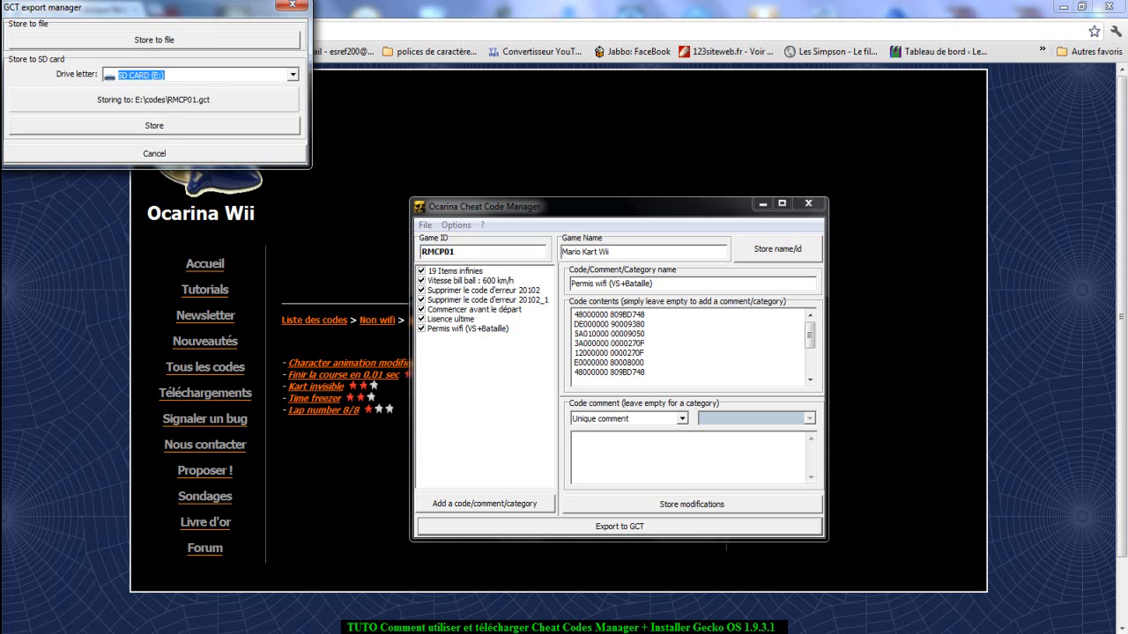
Store the GCT export to a file named RMCP01 in the codes folder of SD CARD (E:).
{"action": "left_click", "coordinate": [154, 40]}
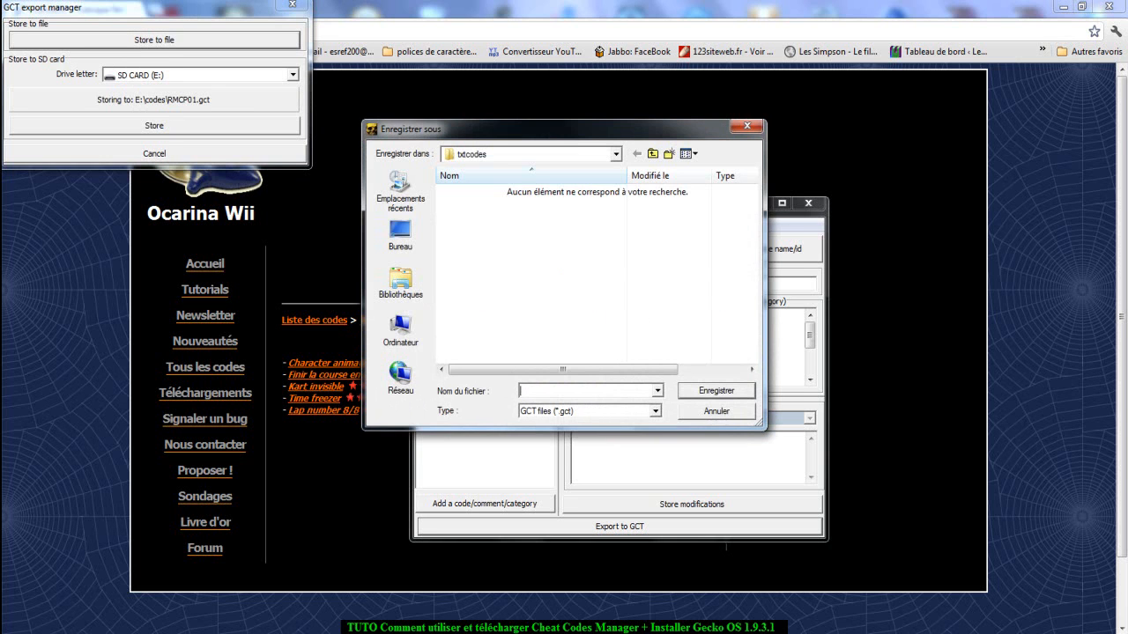
{"action": "left_click", "coordinate": [401, 331]}
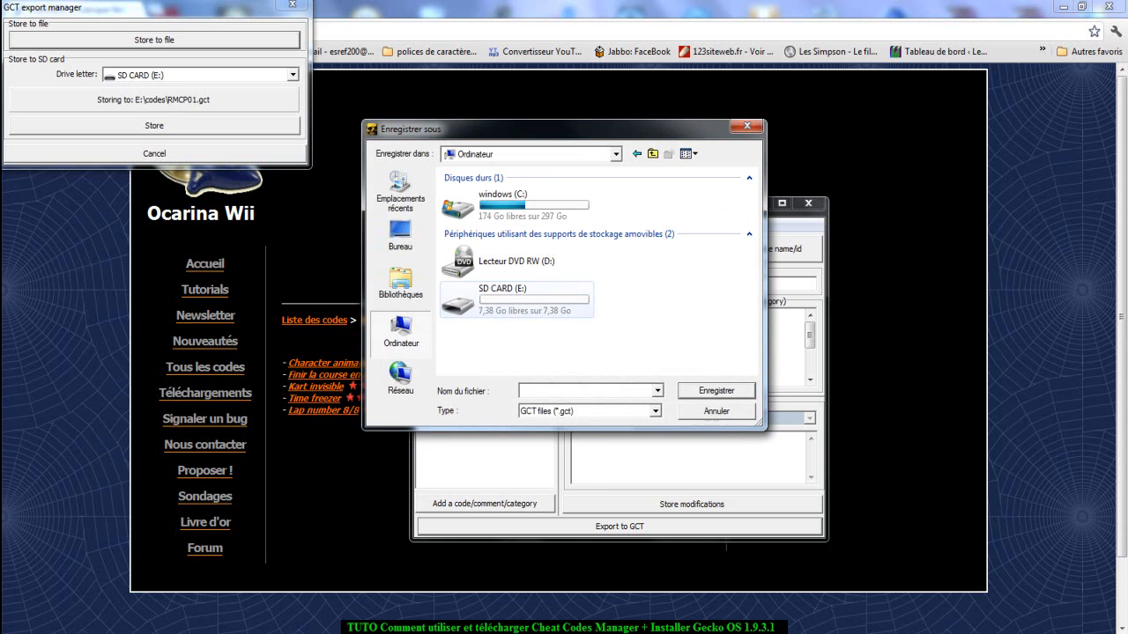
{"action": "left_click", "coordinate": [517, 300]}
{"action": "double_click", "coordinate": [517, 299]}
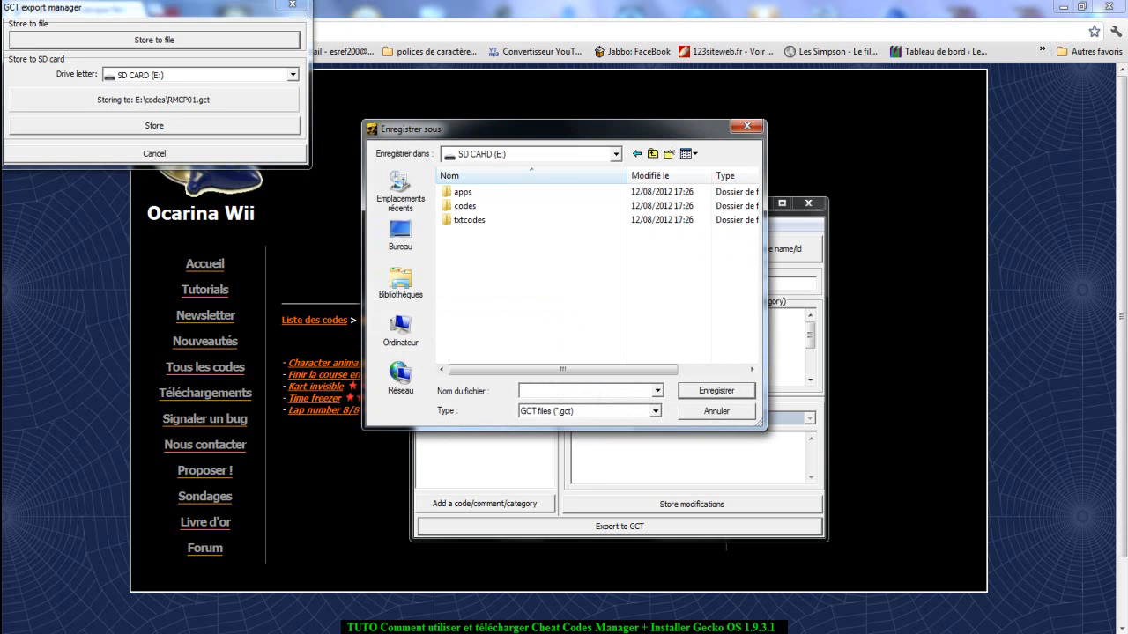
{"action": "double_click", "coordinate": [465, 206]}
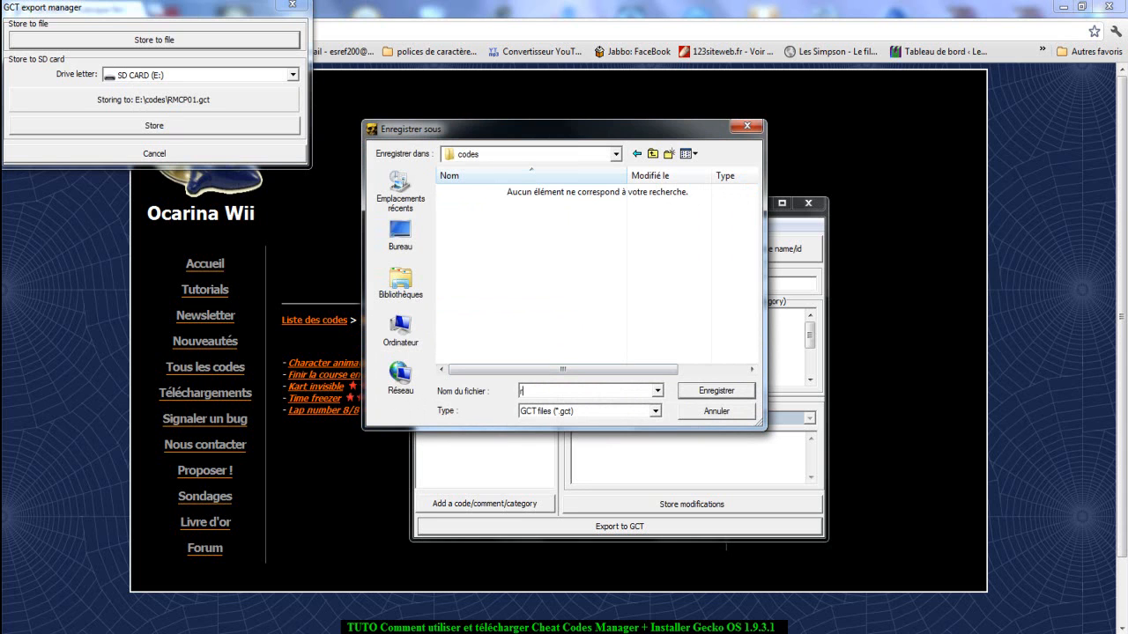
{"action": "type", "text": "RMCP01"}
{"action": "key", "text": "Return"}
{"action": "left_click", "coordinate": [564, 353]}
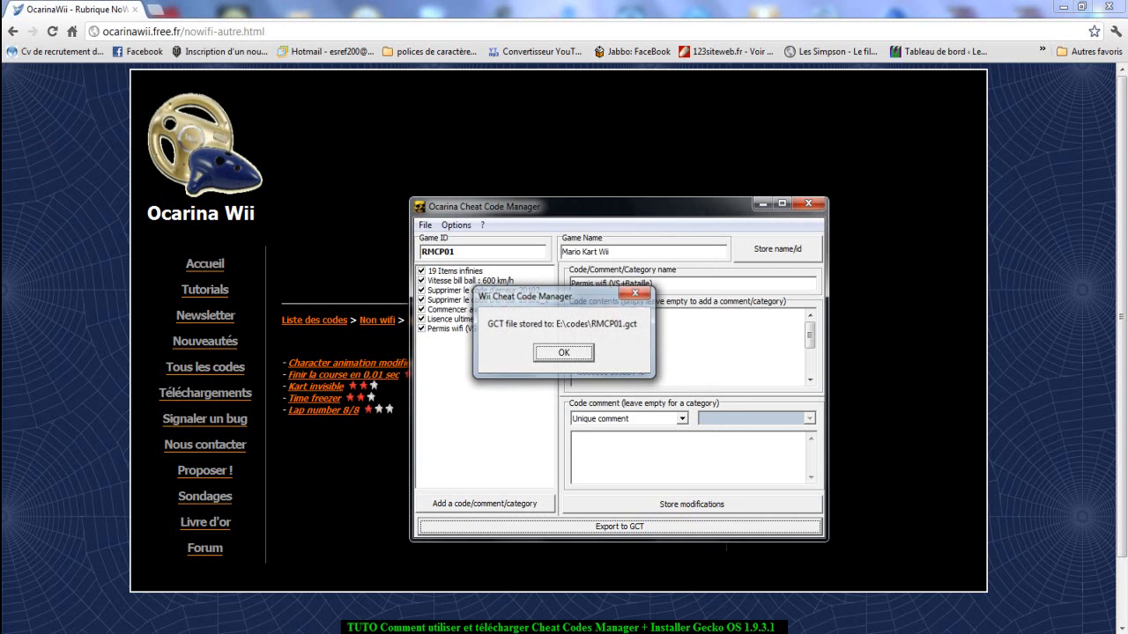
Export the code list to GCT again, storing it directly to SD CARD (E:).
{"action": "left_click", "coordinate": [619, 526]}
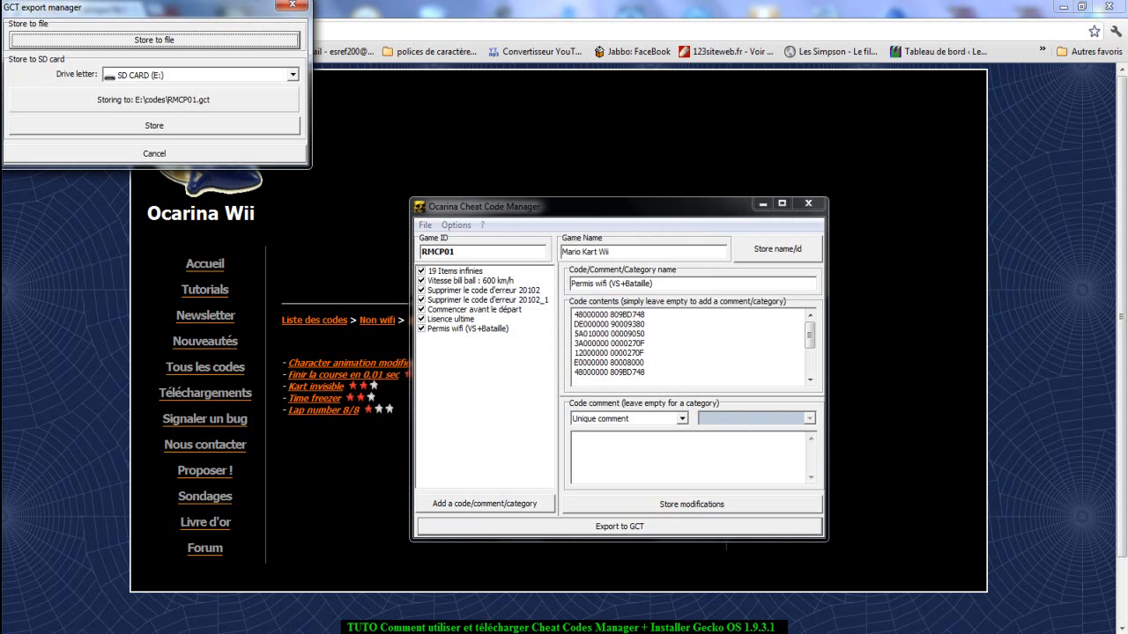
{"action": "left_click", "coordinate": [154, 126]}
{"action": "key", "text": "Return"}
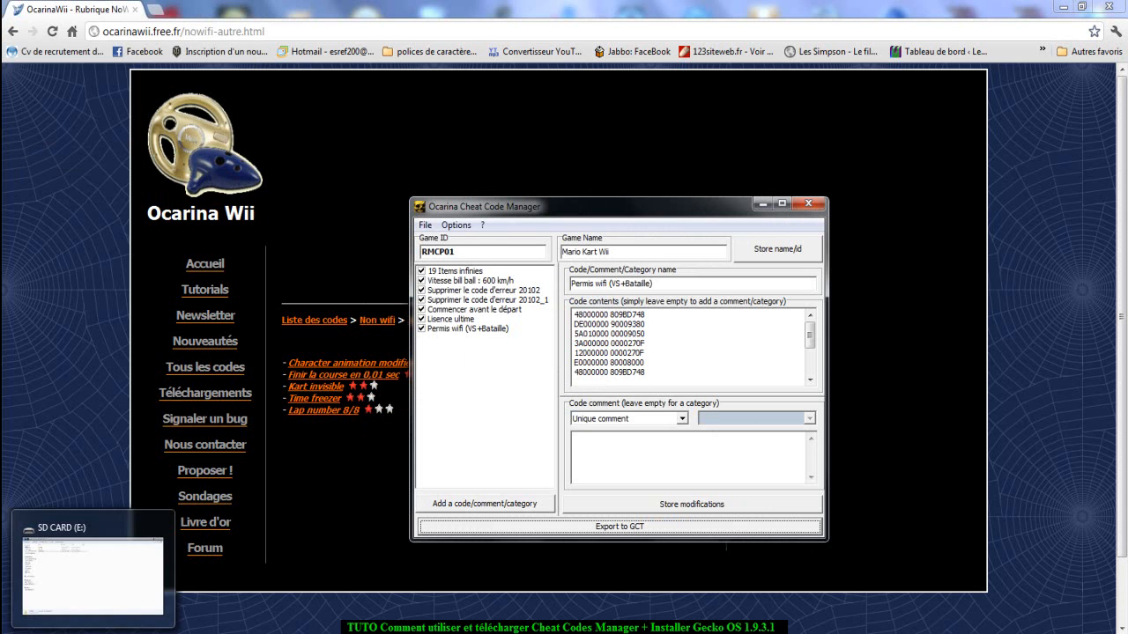
Review the exported cheat codes in the RMCP01 text file in the SD card's txtcodes folder, closing the file when done.
{"action": "left_click", "coordinate": [93, 632]}
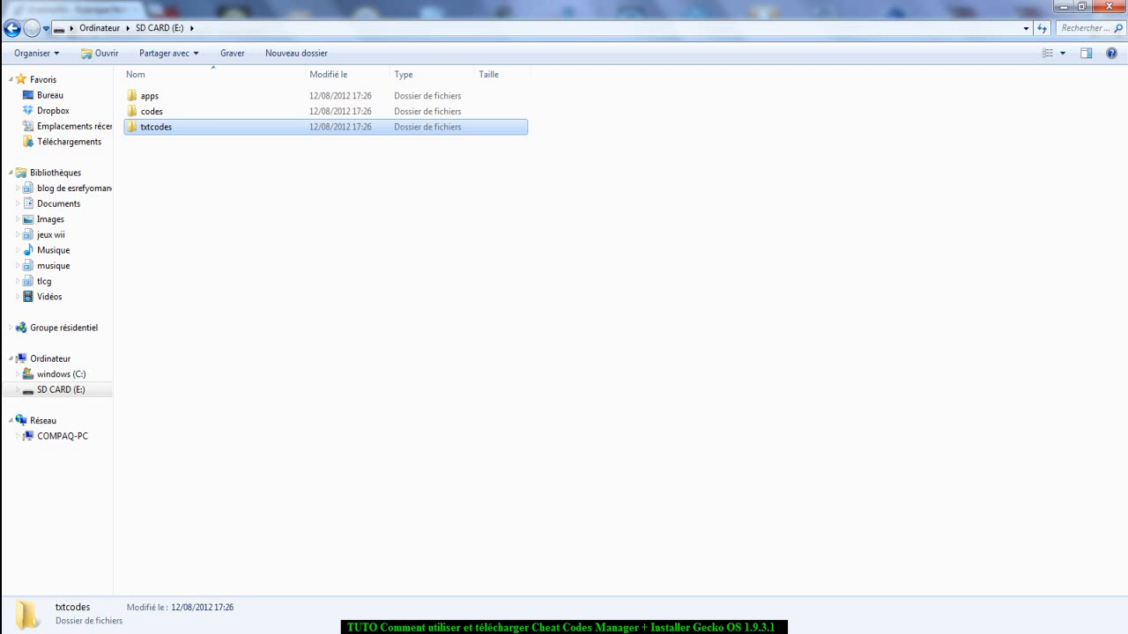
{"action": "double_click", "coordinate": [335, 128]}
{"action": "left_click", "coordinate": [345, 97]}
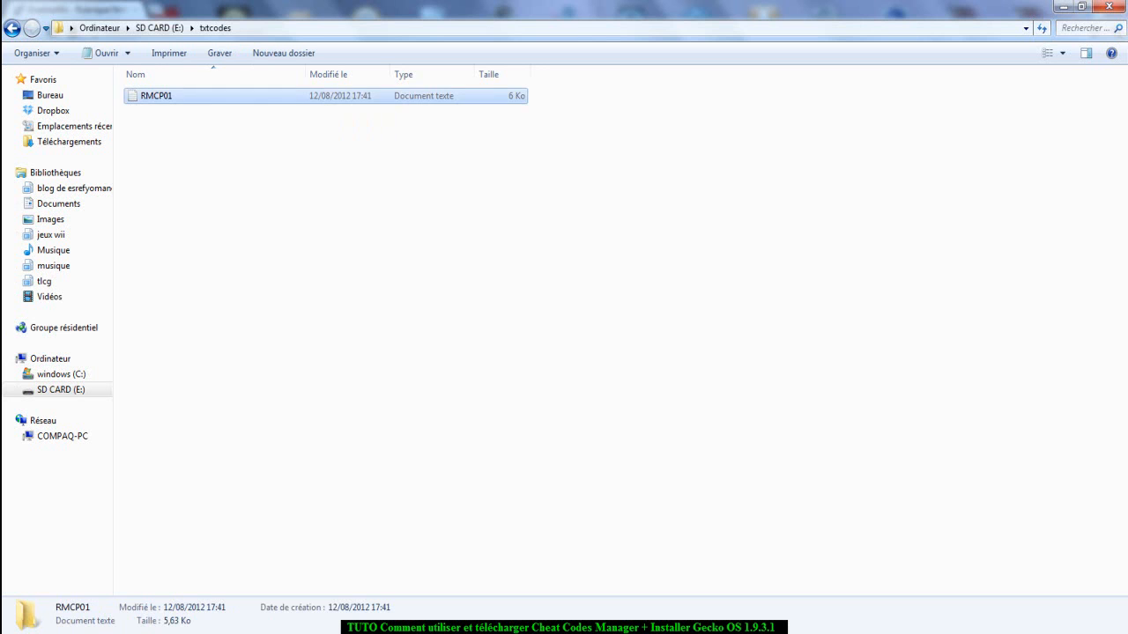
{"action": "double_click", "coordinate": [345, 97]}
{"action": "scroll", "coordinate": [625, 326], "scroll_direction": "down", "scroll_amount": 6}
{"action": "scroll", "coordinate": [626, 326], "scroll_direction": "down", "scroll_amount": 15}
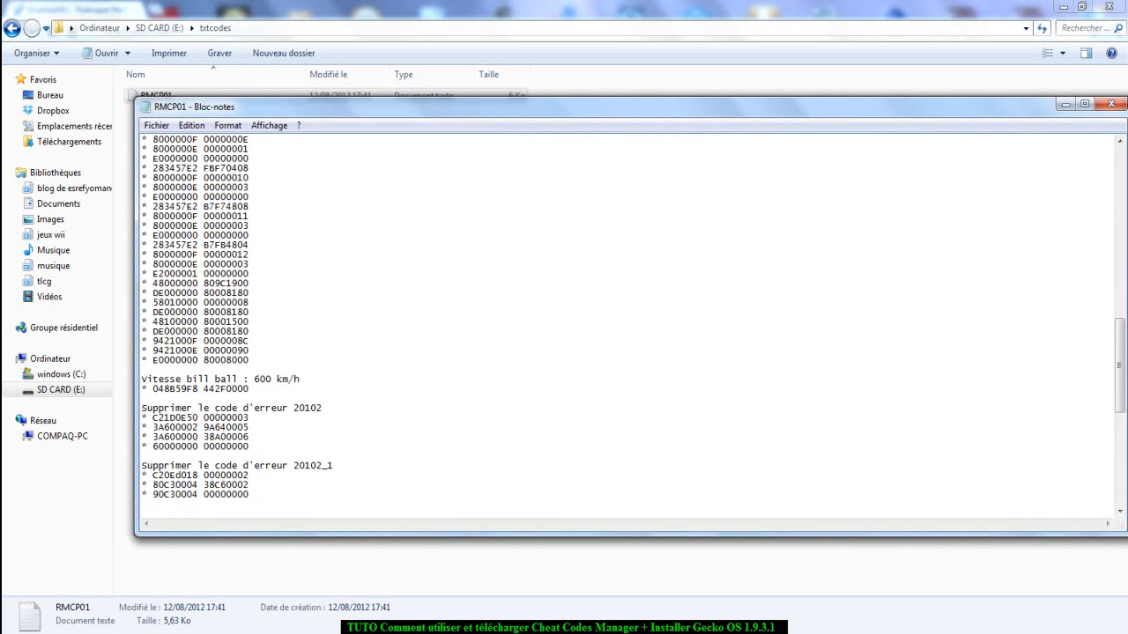
{"action": "left_click", "coordinate": [1111, 104]}
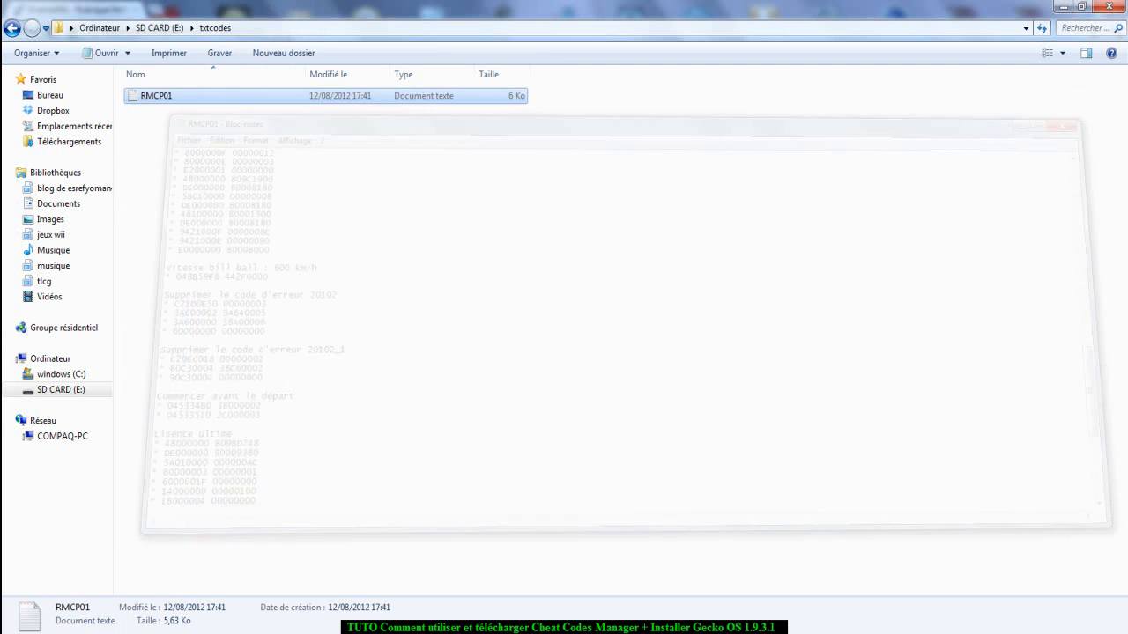
Check the contents of the codes and apps folders on SD CARD (E:).
{"action": "left_click", "coordinate": [159, 28]}
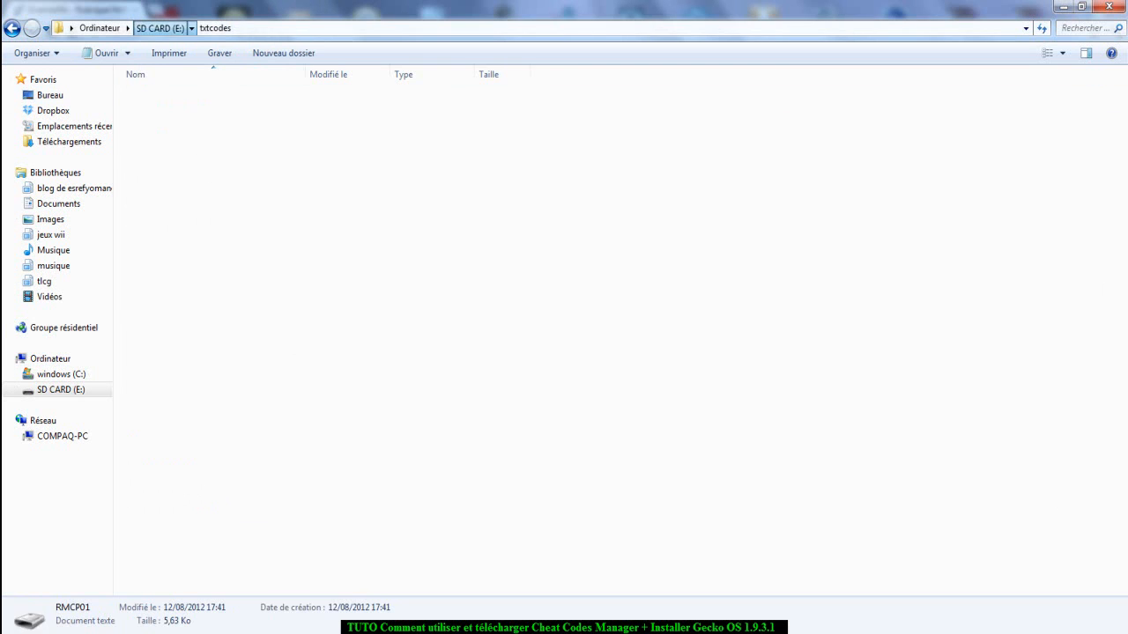
{"action": "double_click", "coordinate": [151, 111]}
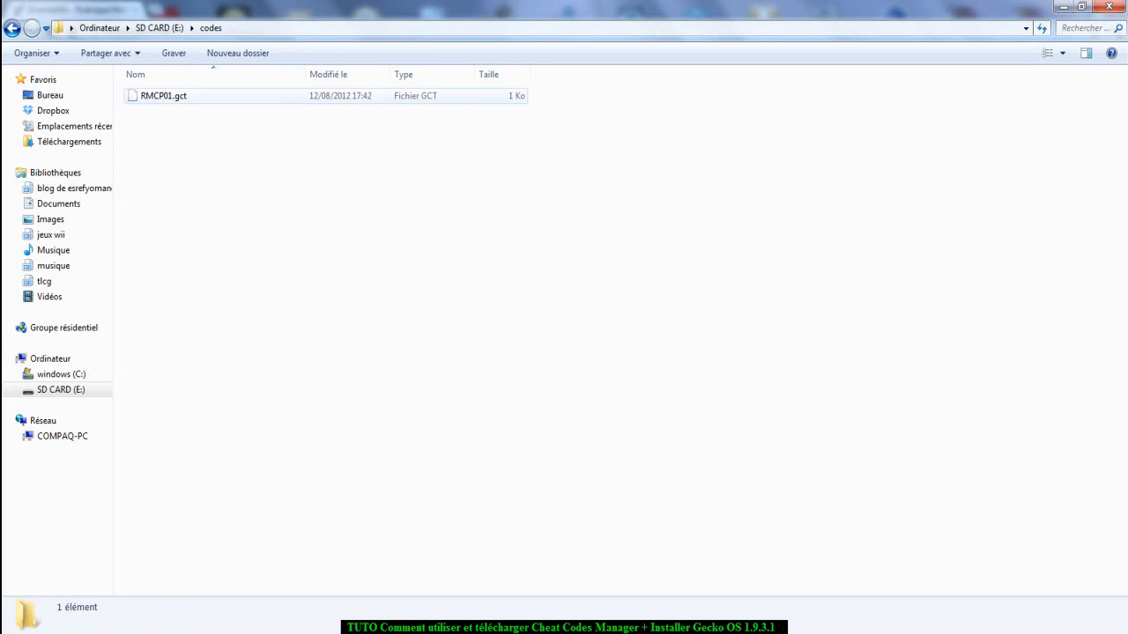
{"action": "left_click", "coordinate": [159, 28]}
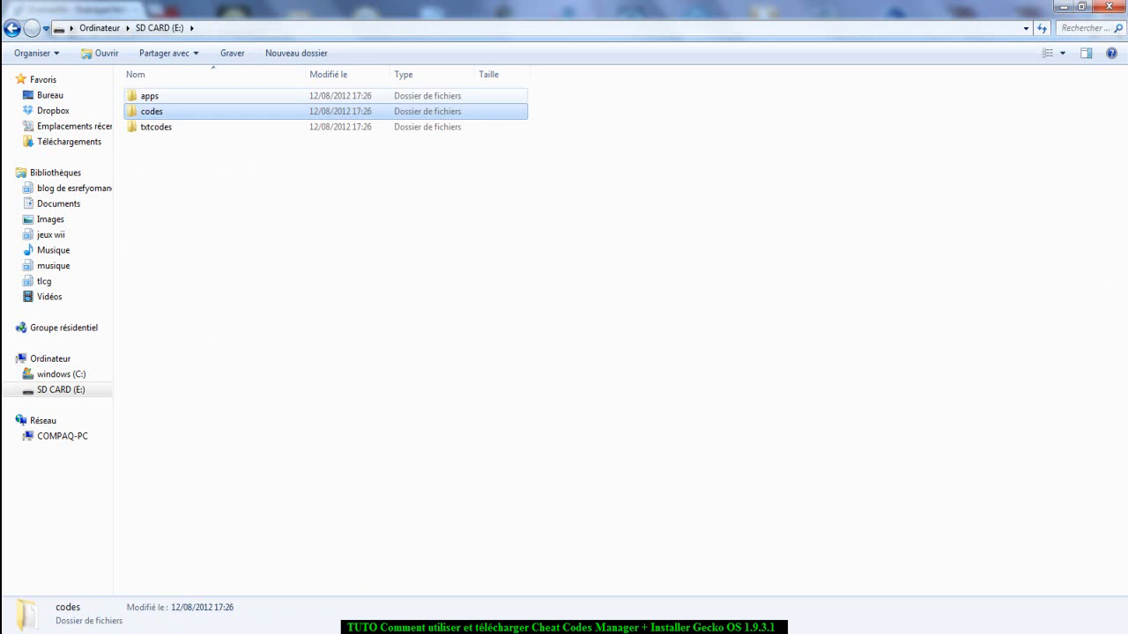
{"action": "double_click", "coordinate": [151, 94]}
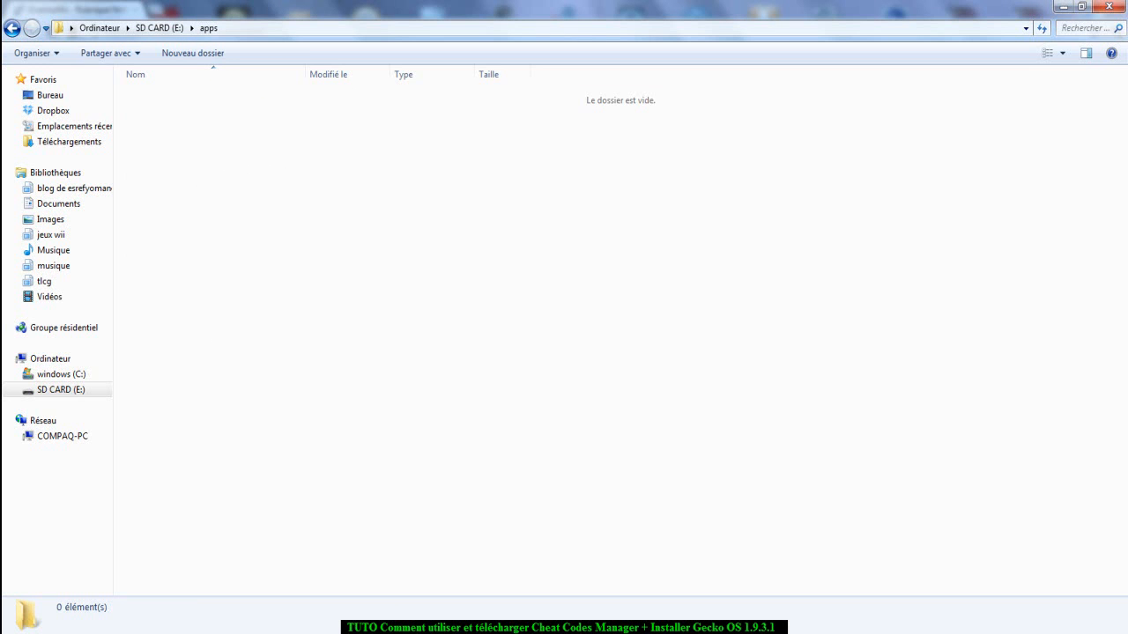
Switch to WinRAR from the desktop and open the Gecko1931.7z archive in the Downloads folder.
{"action": "left_click", "coordinate": [1122, 633]}
{"action": "left_click", "coordinate": [961, 30]}
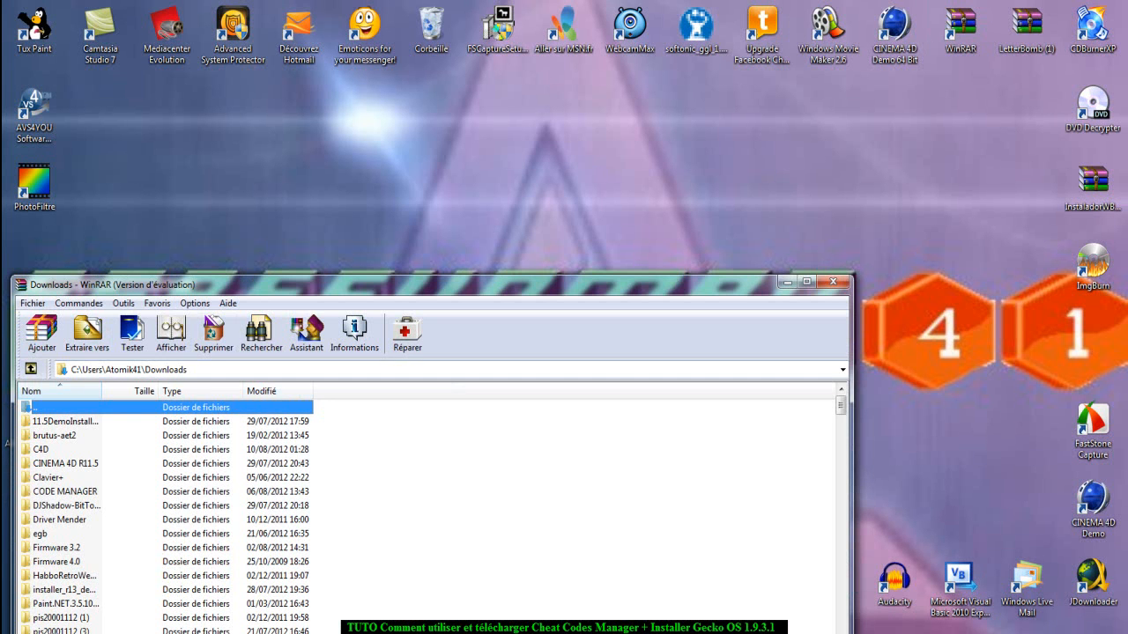
{"action": "left_click_drag", "start_coordinate": [493, 284], "coordinate": [597, 65]}
{"action": "left_click_drag", "start_coordinate": [945, 185], "coordinate": [945, 236]}
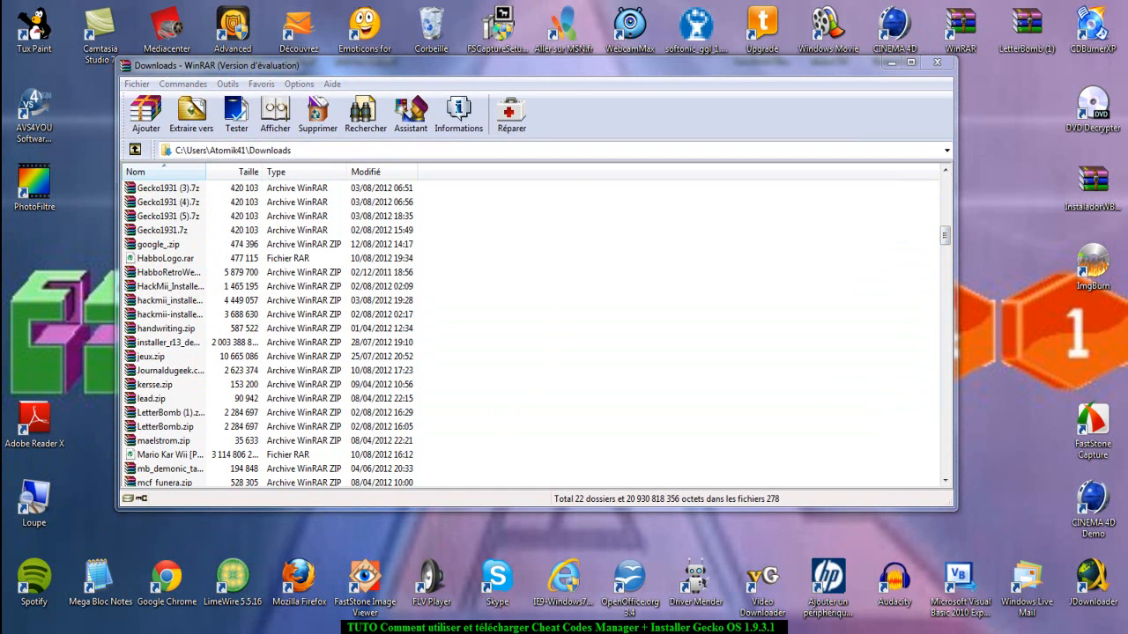
{"action": "double_click", "coordinate": [162, 230]}
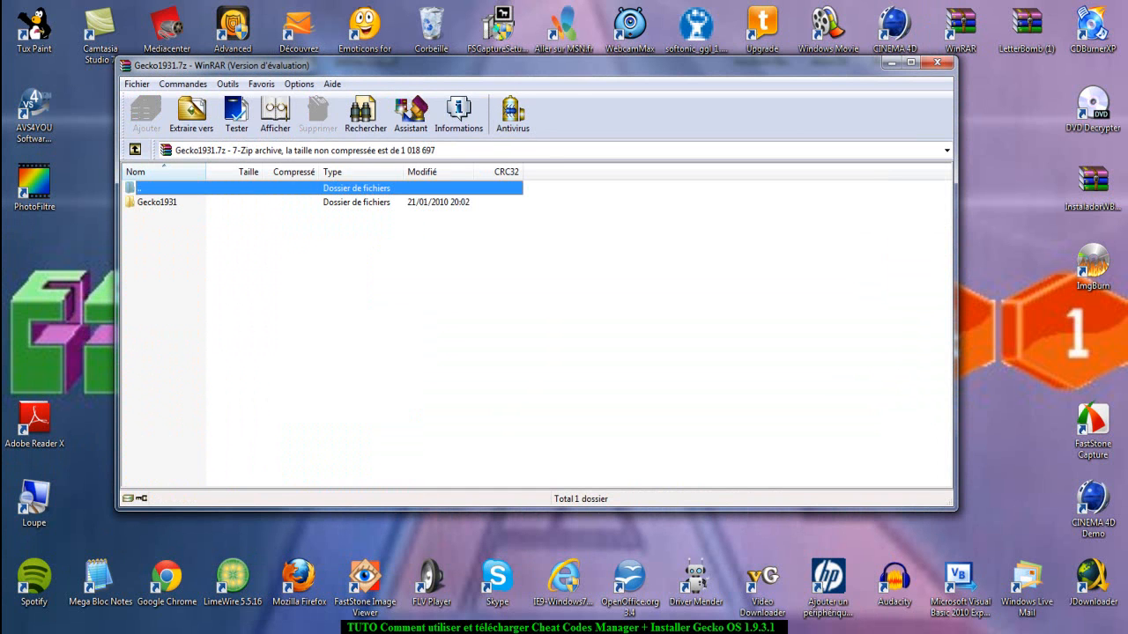
Look through the nested Gecko1931 folders in the archive and return to its root.
{"action": "left_click", "coordinate": [157, 203]}
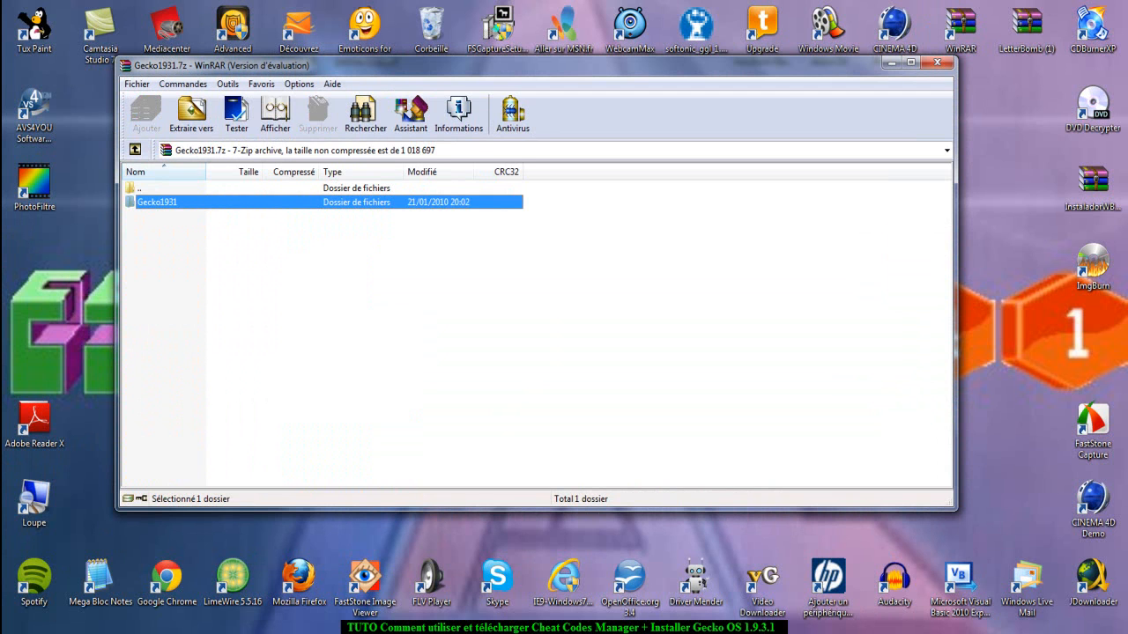
{"action": "double_click", "coordinate": [158, 202]}
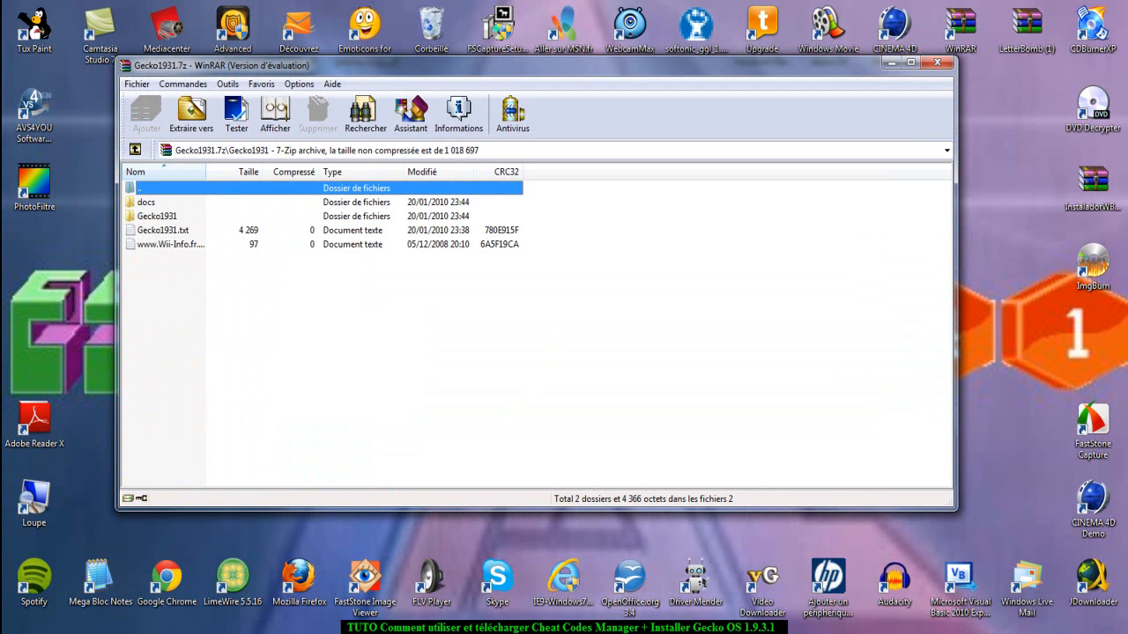
{"action": "double_click", "coordinate": [157, 217]}
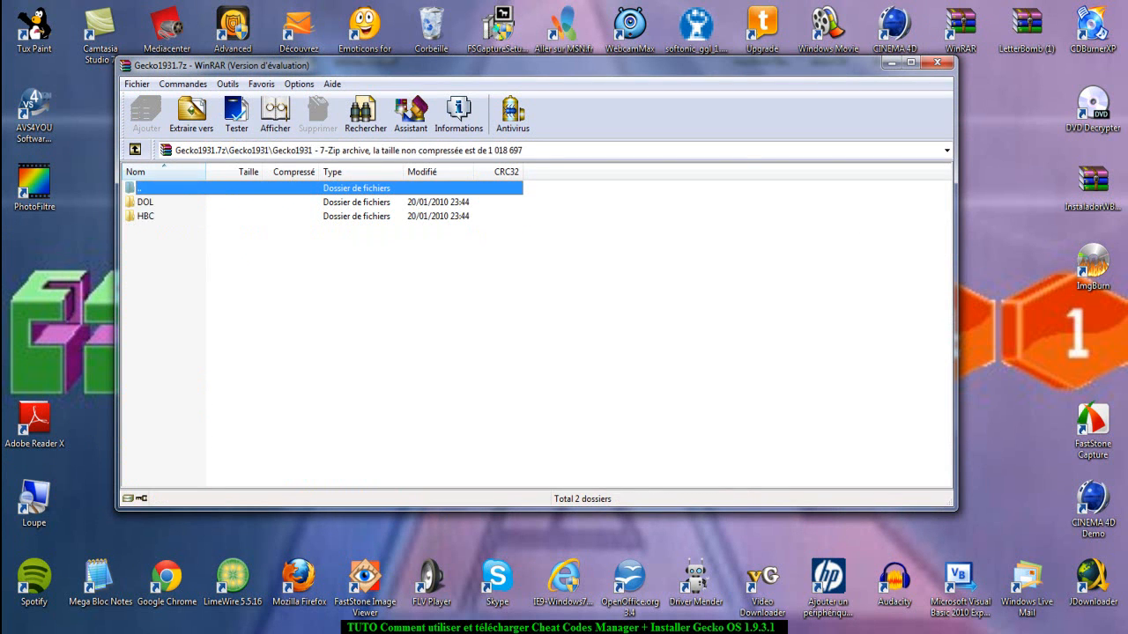
{"action": "left_click", "coordinate": [135, 150]}
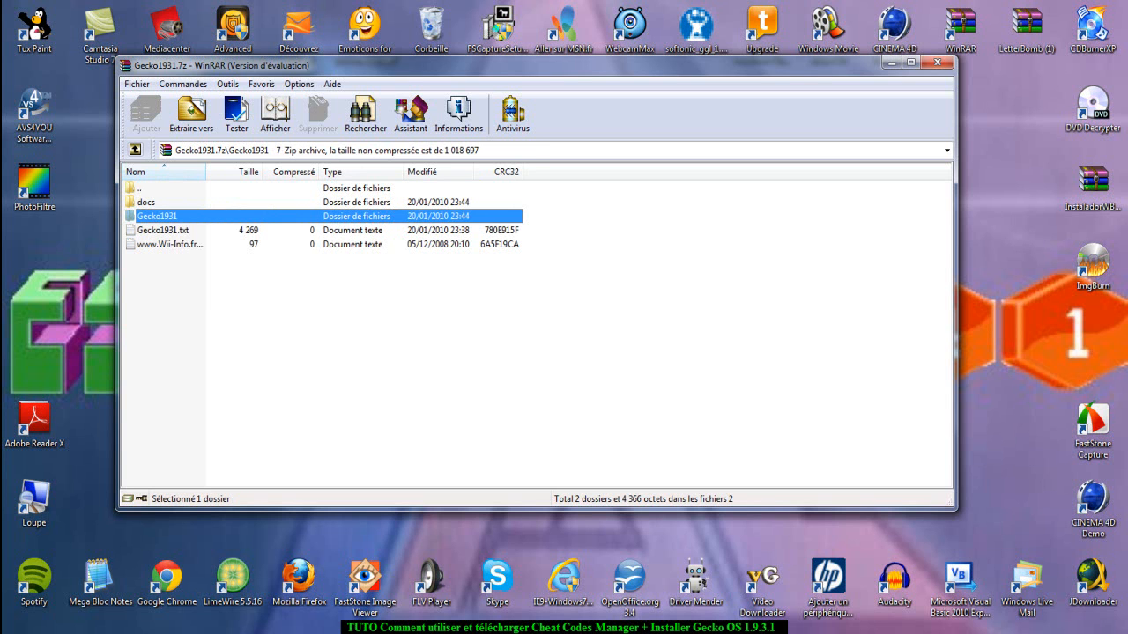
{"action": "key", "text": "BackSpace"}
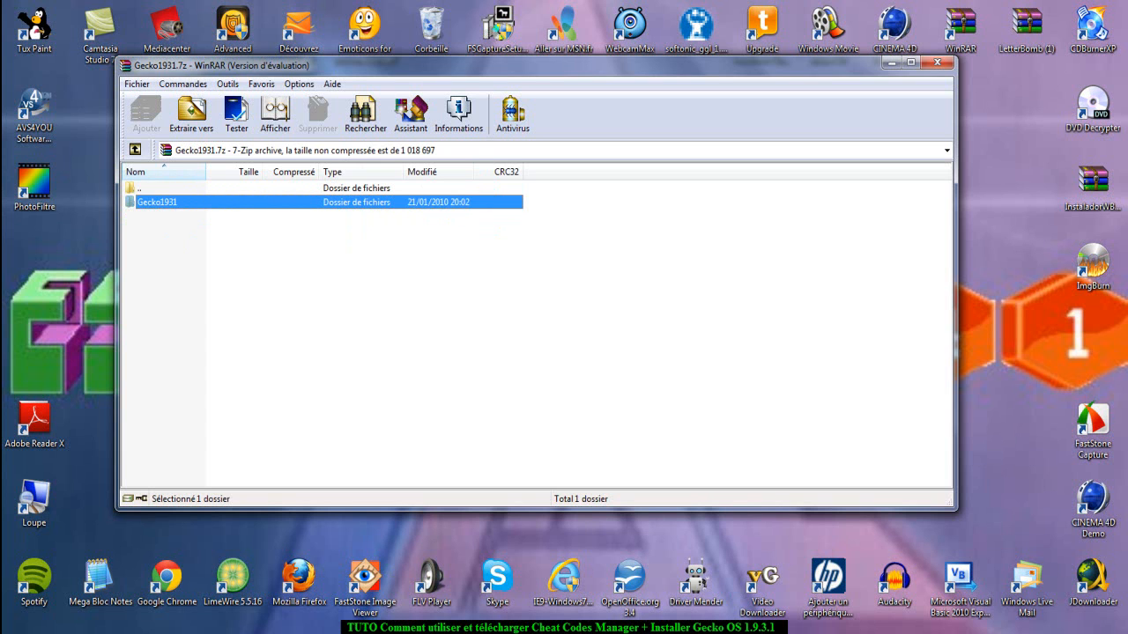
Navigate through both nested Gecko1931 folders in the archive to the contents of the HBC folder.
{"action": "key", "text": "Return"}
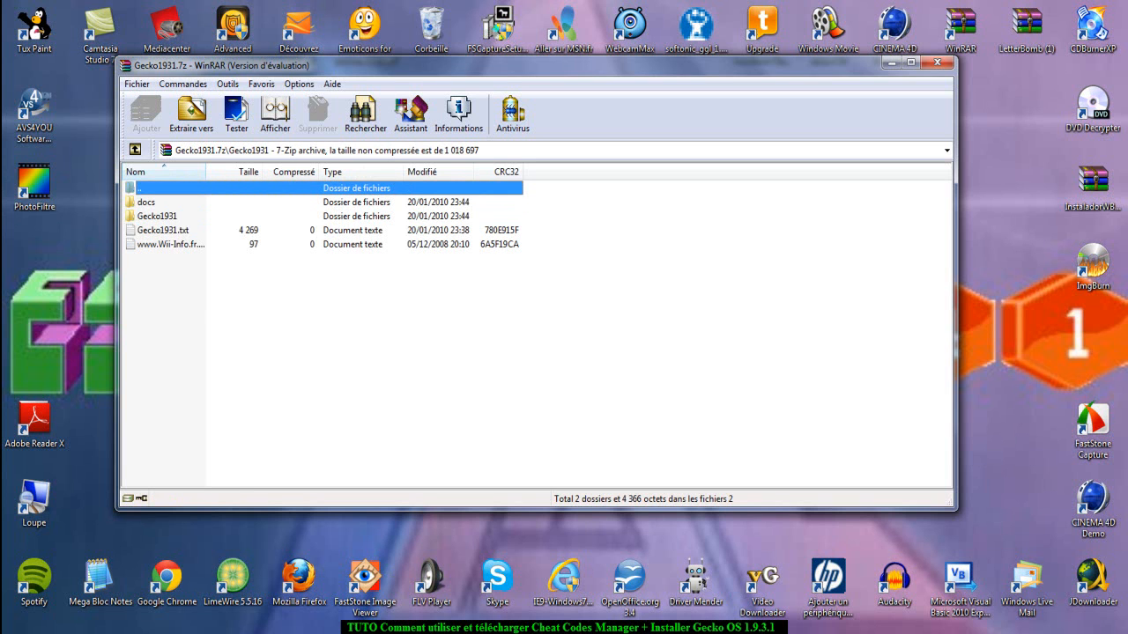
{"action": "key", "text": "Down"}
{"action": "key", "text": "Down"}
{"action": "key", "text": "Down"}
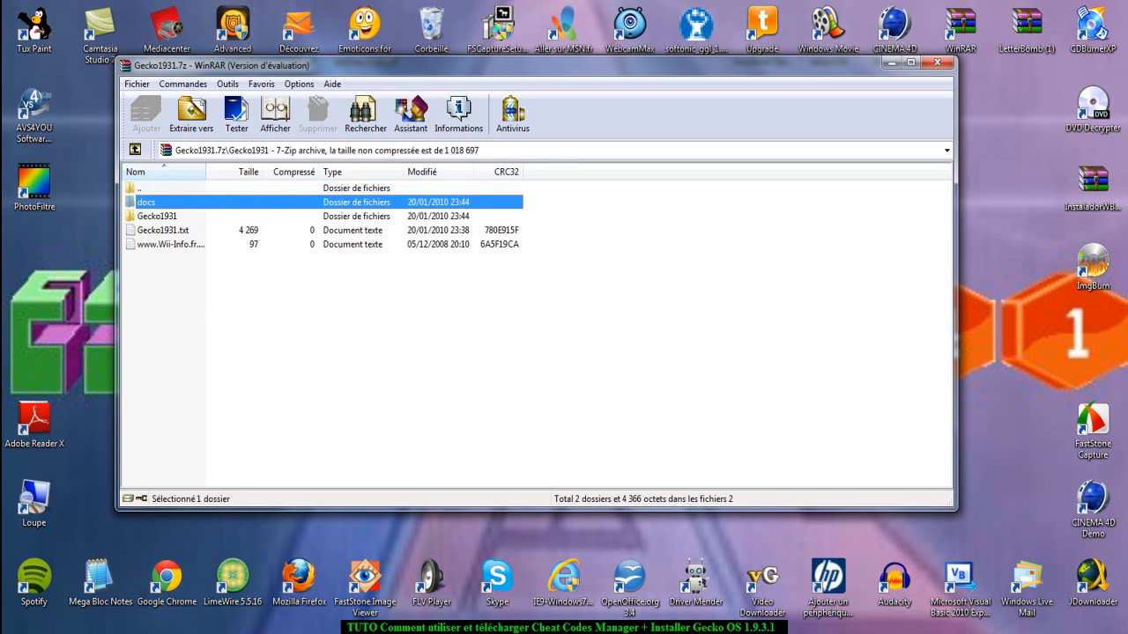
{"action": "key", "text": "Down"}
{"action": "key", "text": "Up"}
{"action": "key", "text": "Up"}
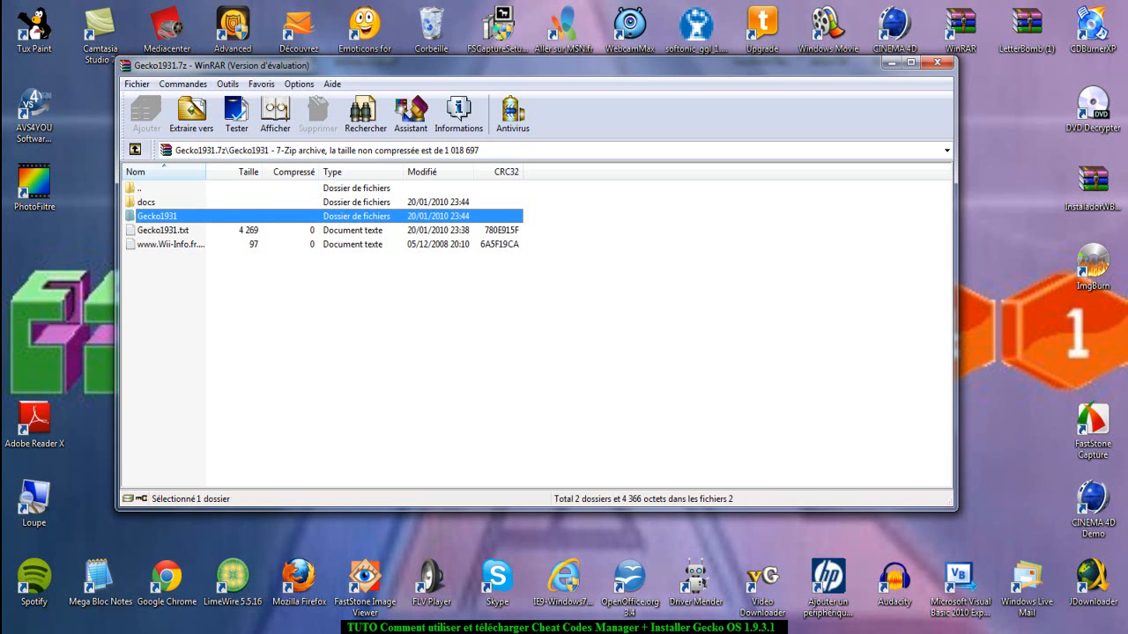
{"action": "key", "text": "Return"}
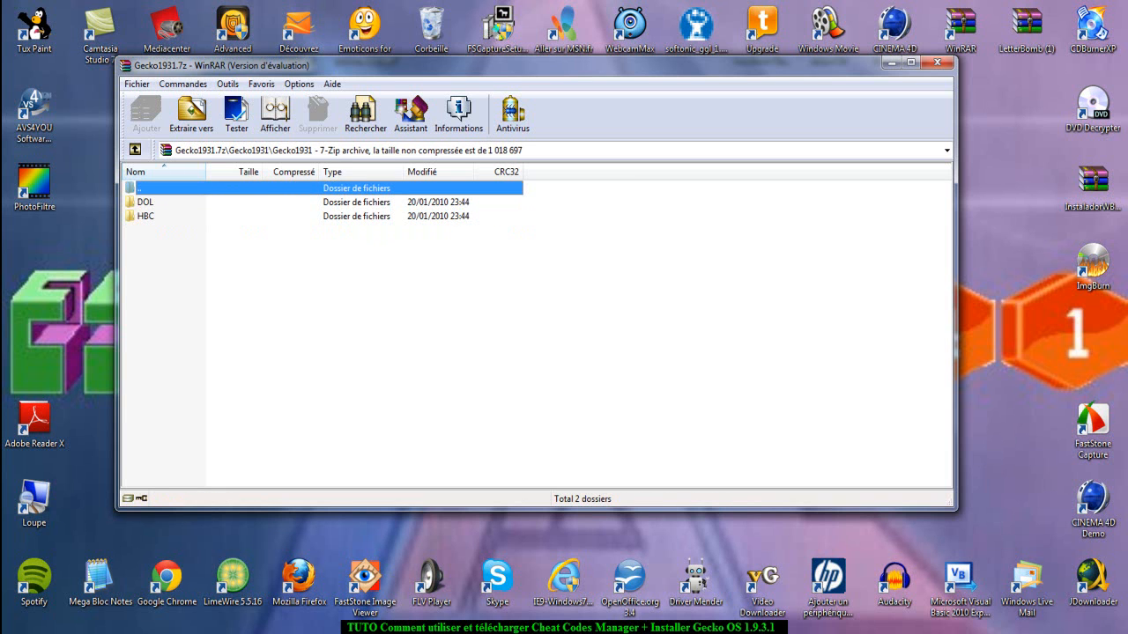
{"action": "key", "text": "Down"}
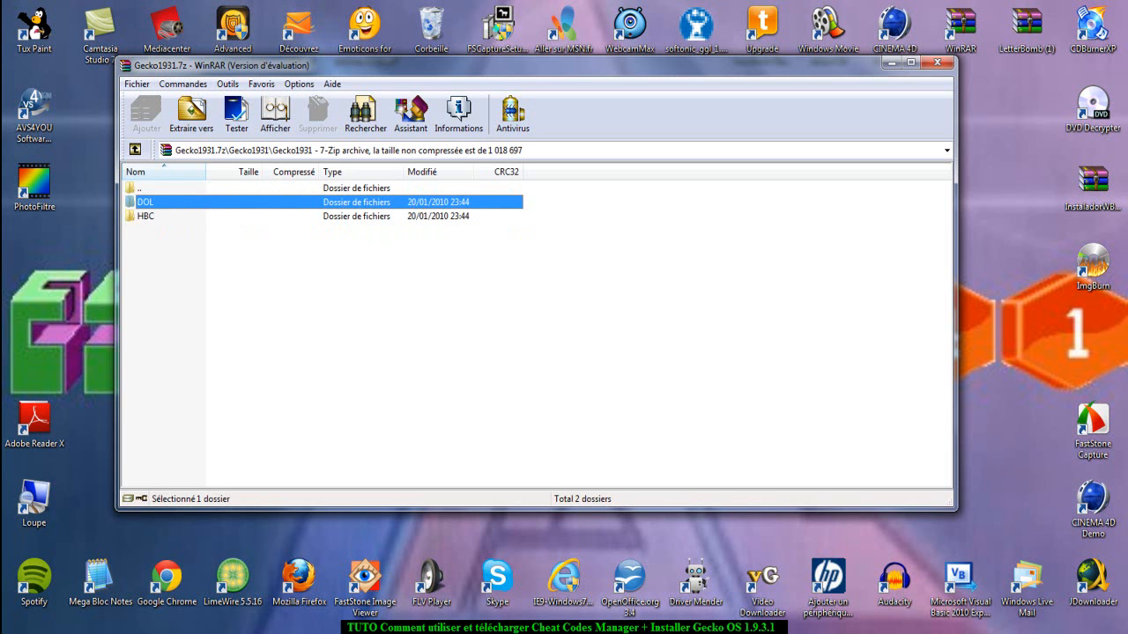
{"action": "key", "text": "Down"}
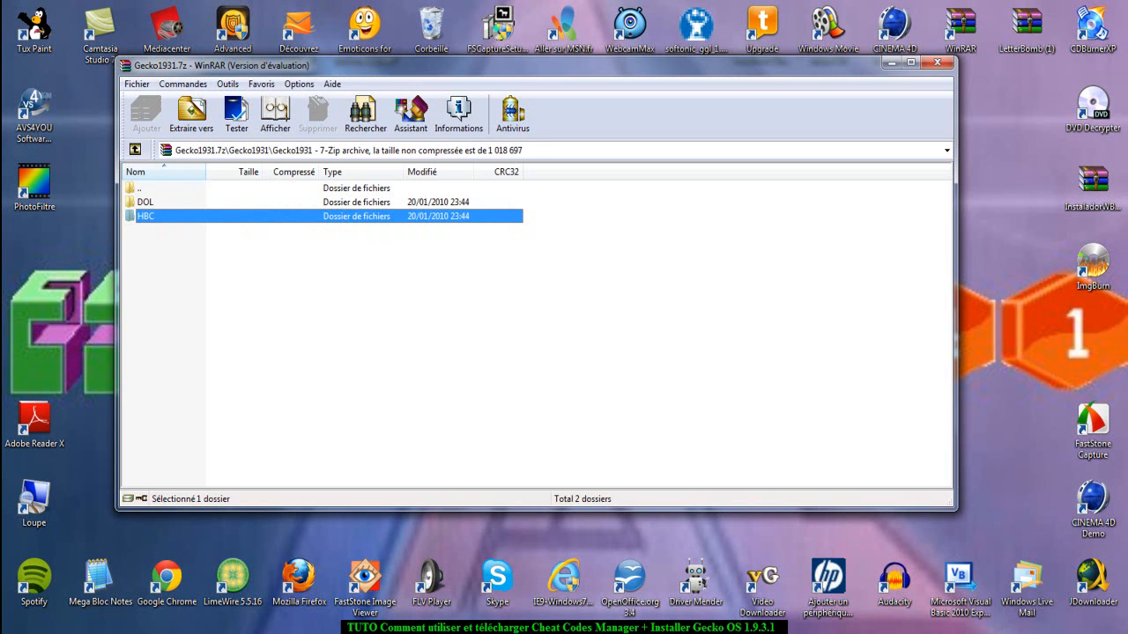
{"action": "key", "text": "Return"}
{"action": "key", "text": "Down"}
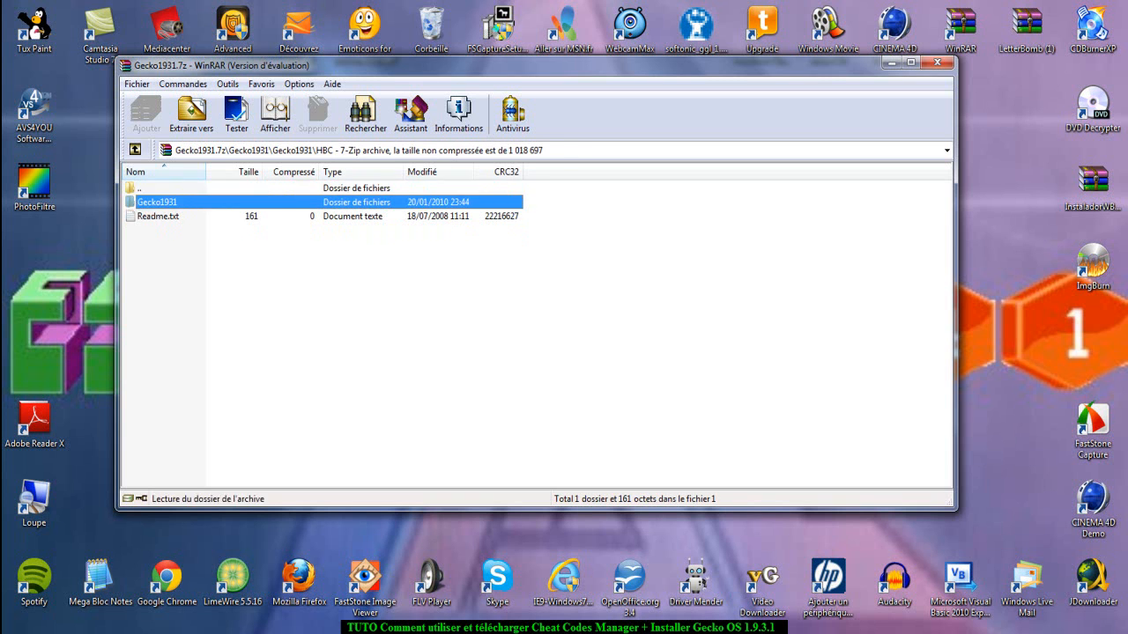
{"action": "key", "text": "Return"}
{"action": "key", "text": "Return"}
{"action": "left_click", "coordinate": [422, 326]}
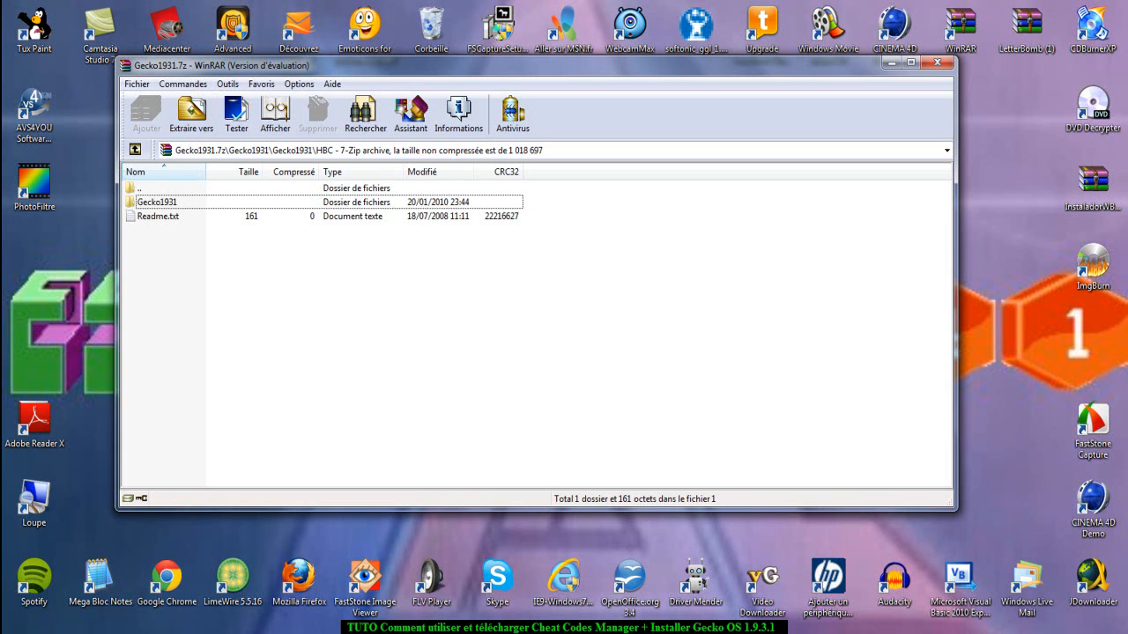
Extract the Gecko1931 folder from HBC to the apps folder of SD CARD (E:).
{"action": "left_click", "coordinate": [157, 203]}
{"action": "left_click", "coordinate": [191, 114]}
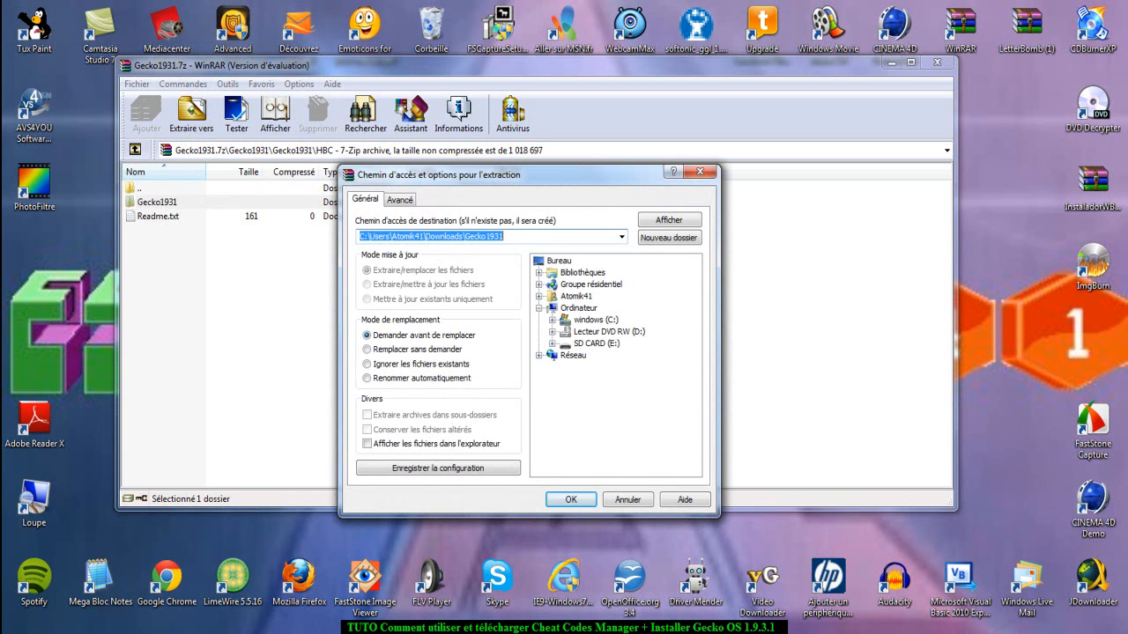
{"action": "left_click", "coordinate": [552, 343]}
{"action": "left_click", "coordinate": [588, 355]}
{"action": "left_click", "coordinate": [571, 499]}
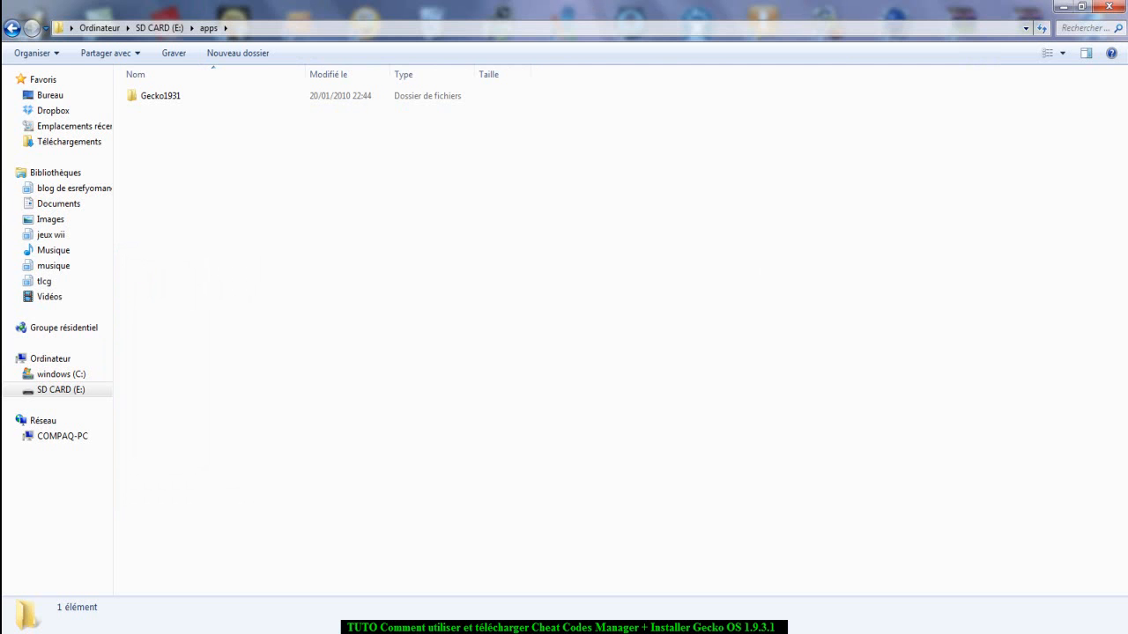
Inspect the files of the extracted Gecko1931 folder in the SD card's apps folder, returning to apps.
{"action": "left_click", "coordinate": [159, 28]}
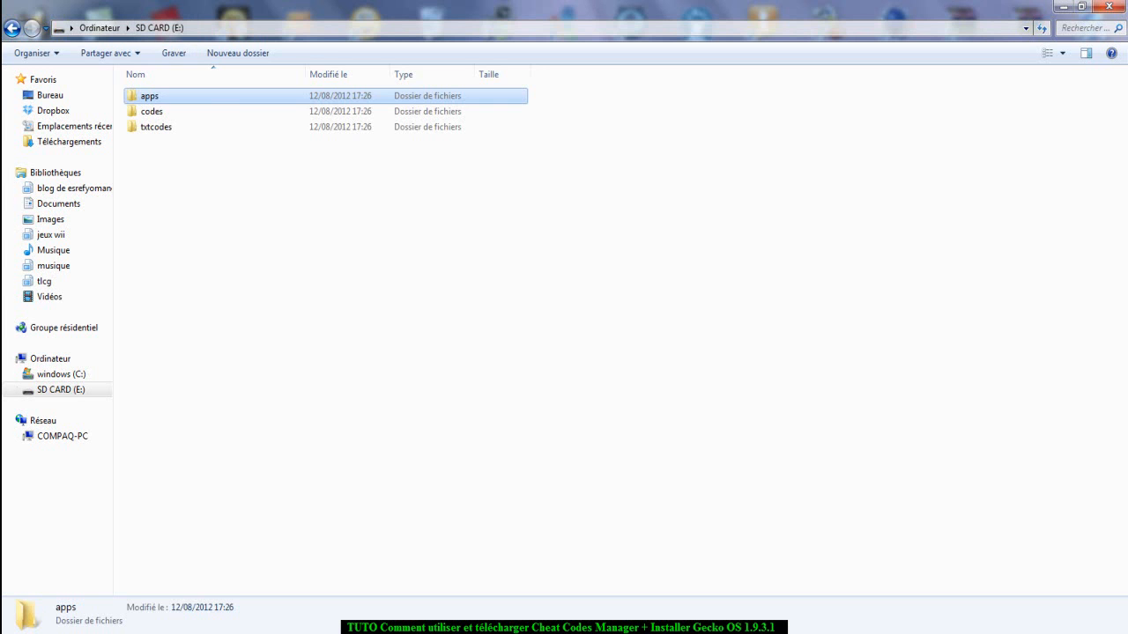
{"action": "double_click", "coordinate": [160, 96]}
{"action": "left_click", "coordinate": [160, 96]}
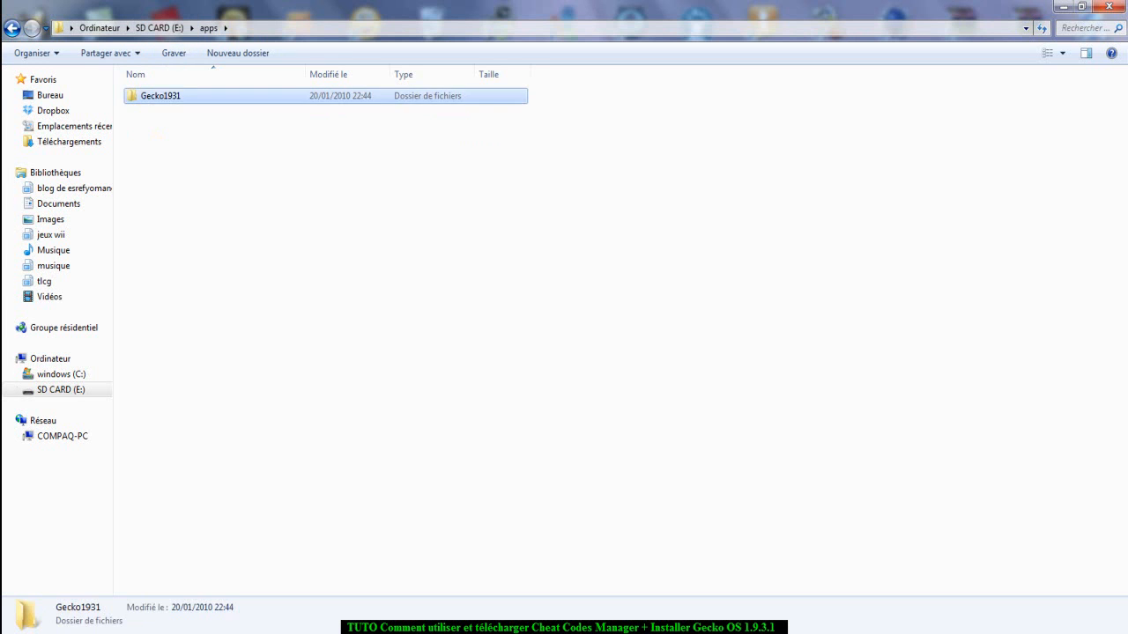
{"action": "double_click", "coordinate": [160, 96]}
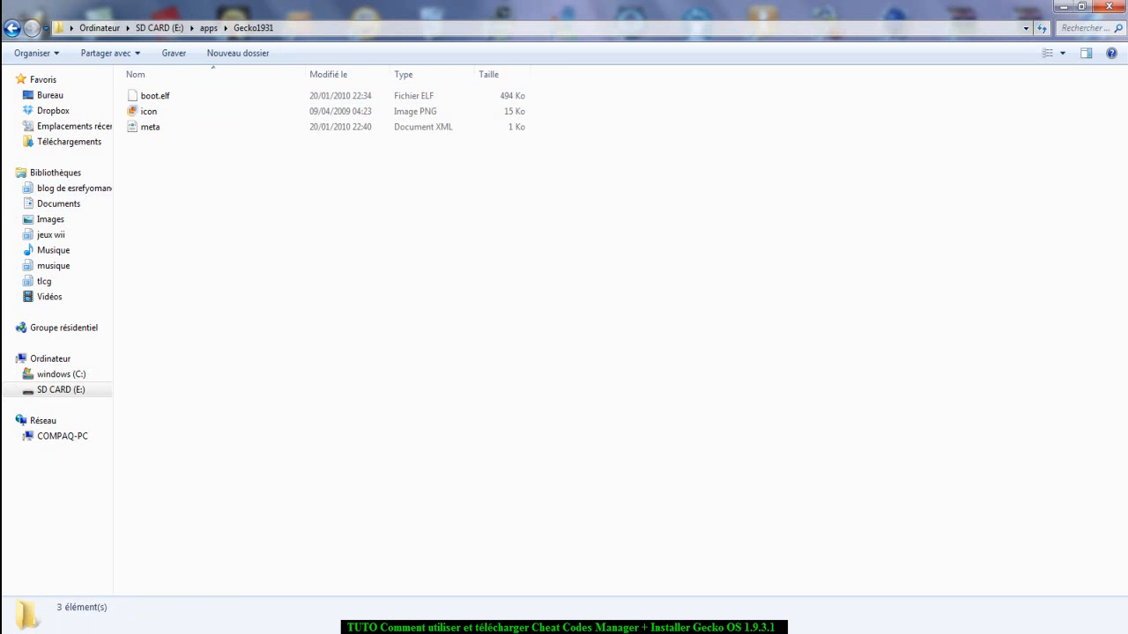
{"action": "left_click", "coordinate": [13, 28]}
Back out of the Gecko1931 archive in WinRAR and examine the archives listed in Downloads.
{"action": "key", "text": "alt+Tab"}
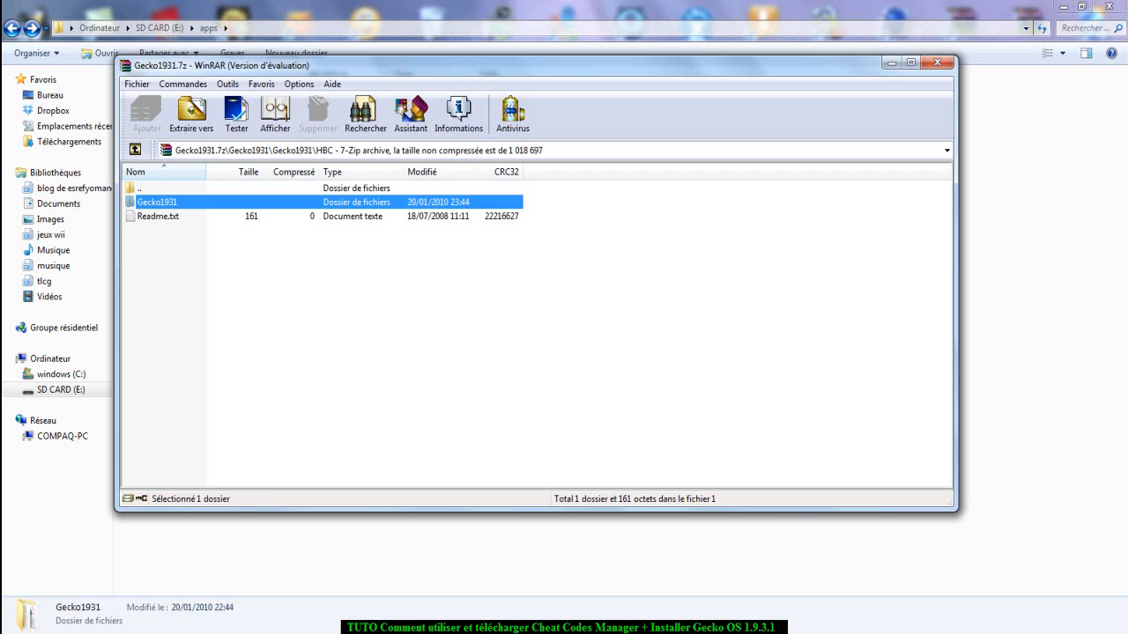
{"action": "double_click", "coordinate": [139, 189]}
{"action": "double_click", "coordinate": [139, 189]}
{"action": "double_click", "coordinate": [139, 189]}
{"action": "double_click", "coordinate": [139, 188]}
{"action": "scroll", "coordinate": [533, 335], "scroll_direction": "down", "scroll_amount": 20}
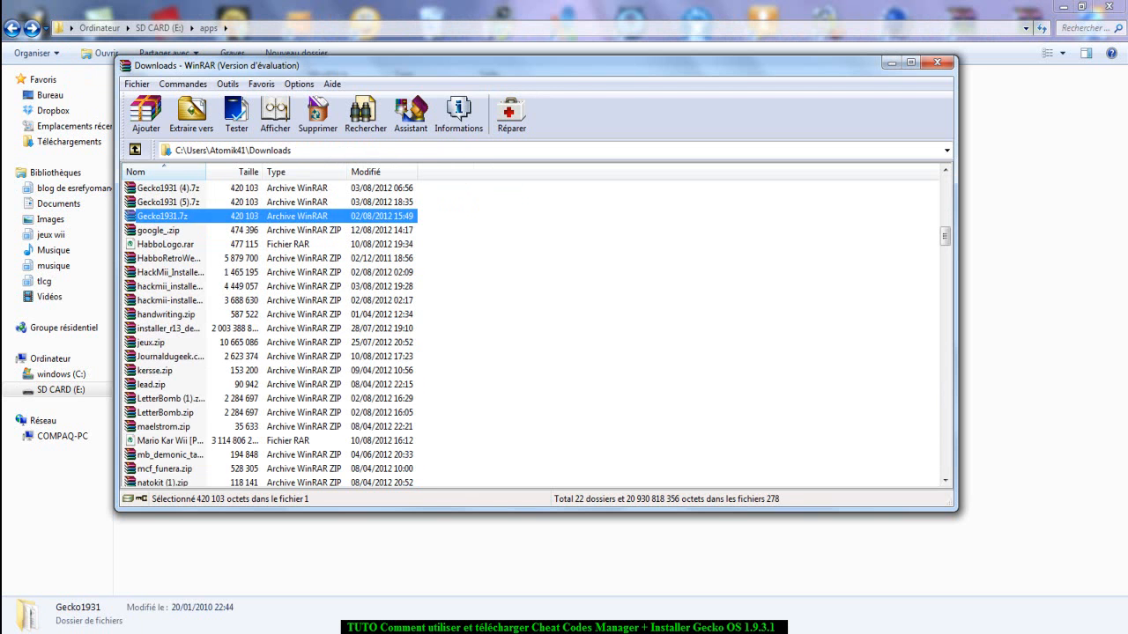
{"action": "scroll", "coordinate": [533, 335], "scroll_direction": "up", "scroll_amount": 10}
{"action": "scroll", "coordinate": [533, 335], "scroll_direction": "up", "scroll_amount": 4}
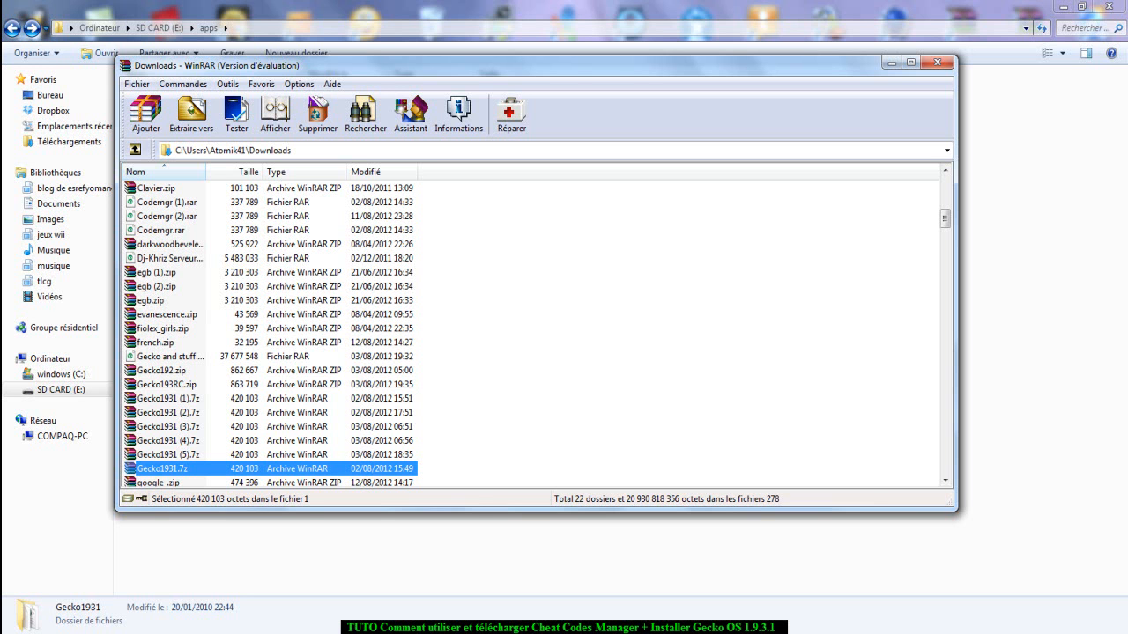
Close WinRAR and bring back the window showing the SD card's apps folder.
{"action": "key", "text": "alt+F4"}
{"action": "key", "text": "super+d"}
{"action": "key", "text": "super+d"}
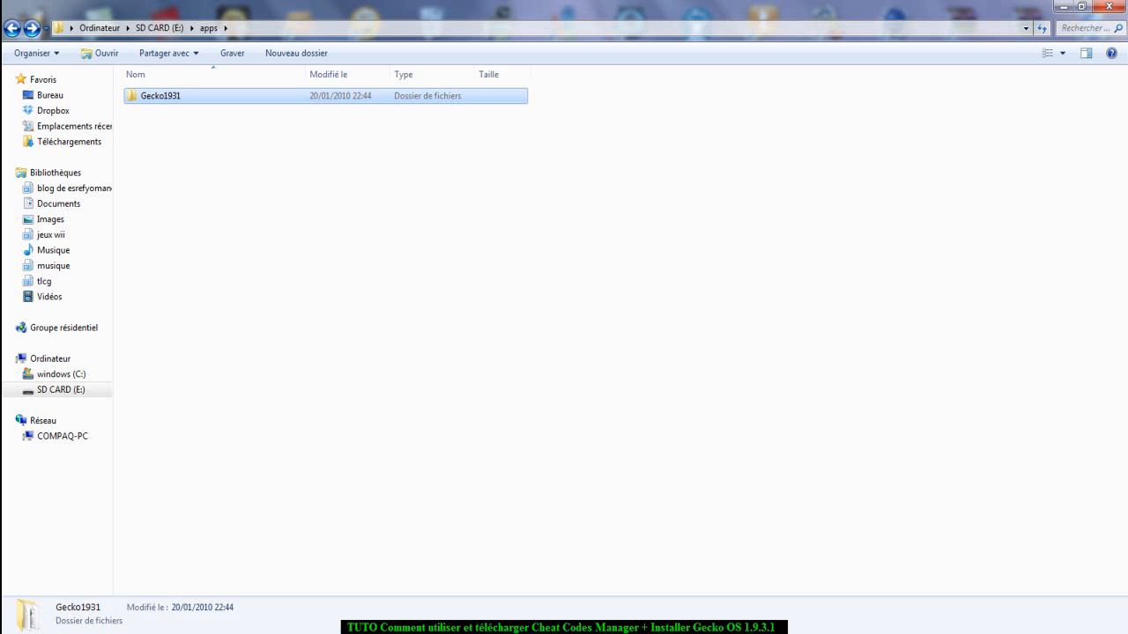
Reopen SD CARD (E:) from the computer's drive list and check the apps, codes and txtcodes folders one by one.
{"action": "left_click", "coordinate": [99, 28]}
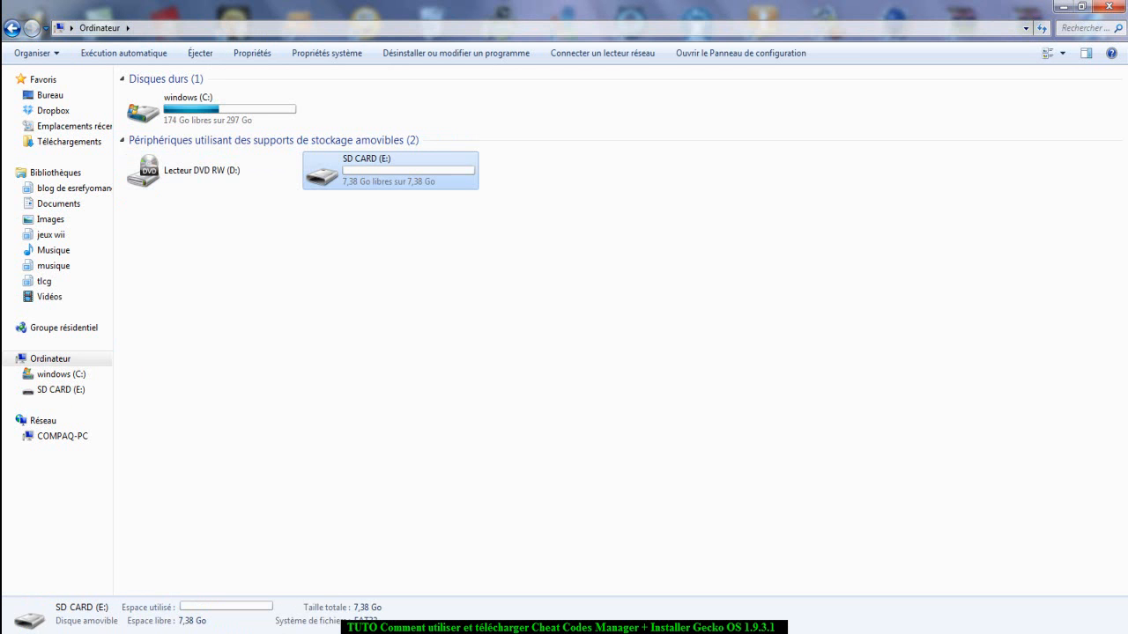
{"action": "double_click", "coordinate": [390, 171]}
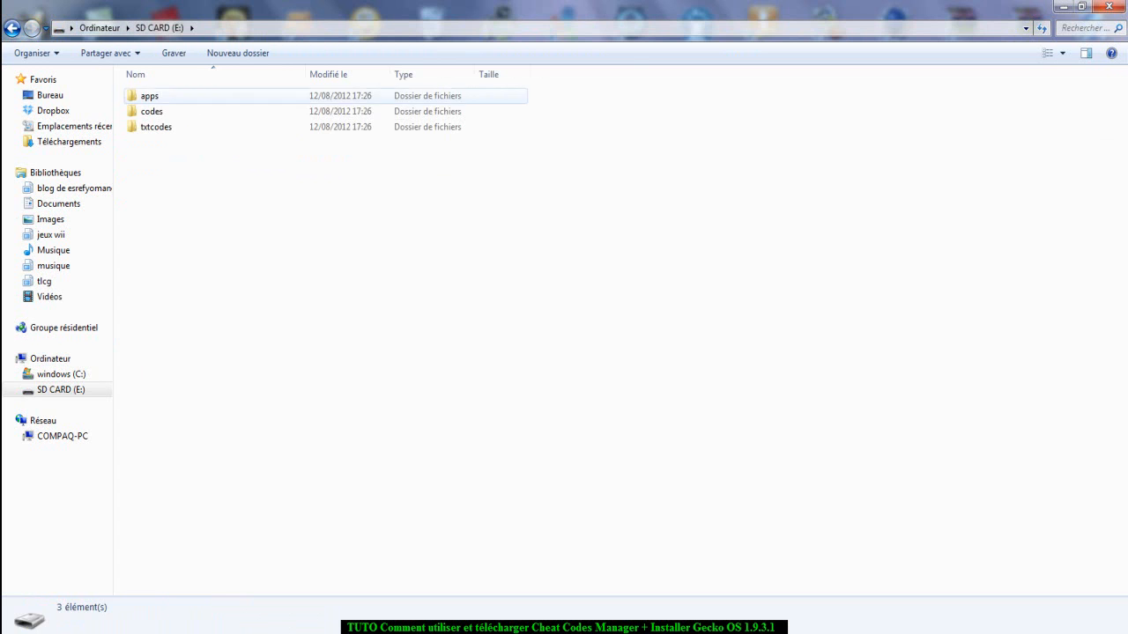
{"action": "double_click", "coordinate": [150, 96]}
{"action": "left_click", "coordinate": [150, 95]}
{"action": "left_click", "coordinate": [159, 28]}
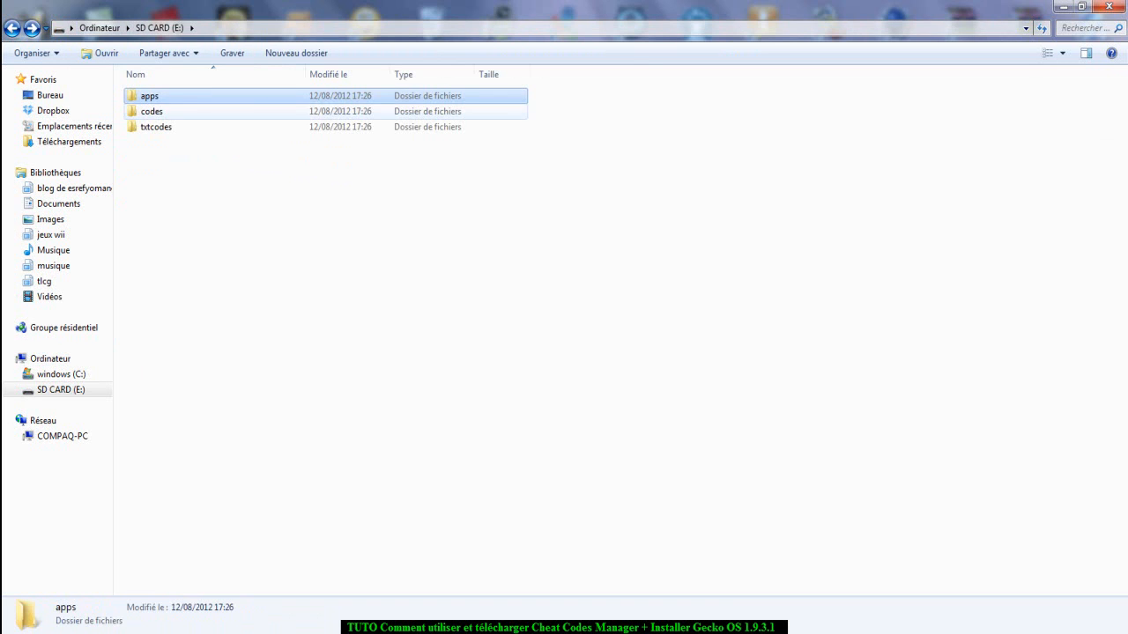
{"action": "double_click", "coordinate": [154, 111]}
{"action": "left_click", "coordinate": [13, 29]}
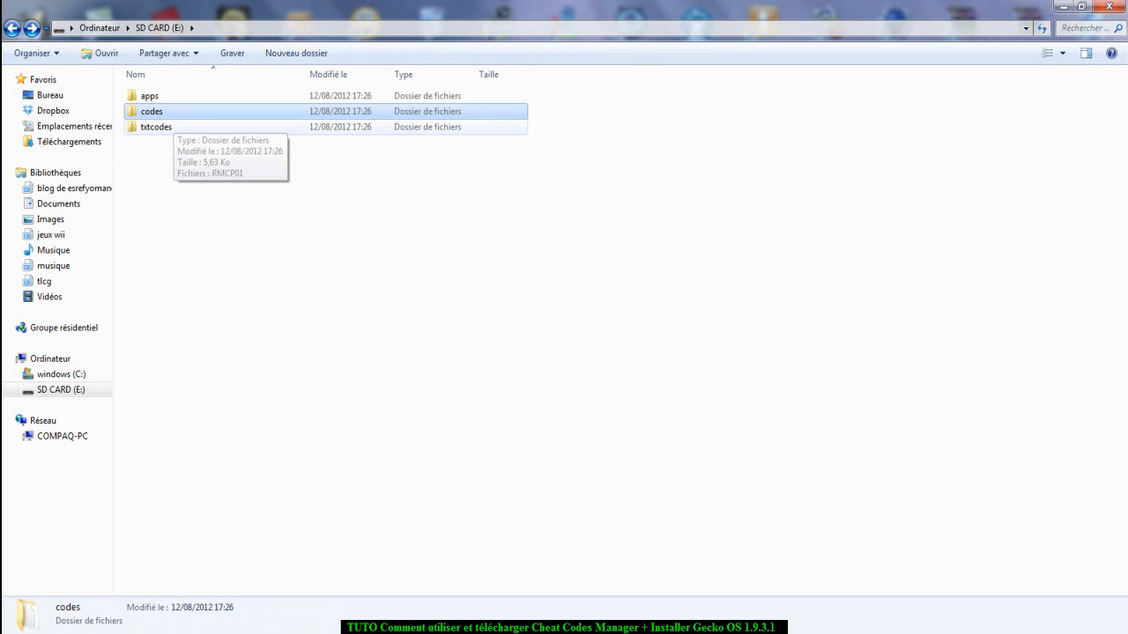
{"action": "double_click", "coordinate": [160, 127]}
{"action": "left_click", "coordinate": [13, 28]}
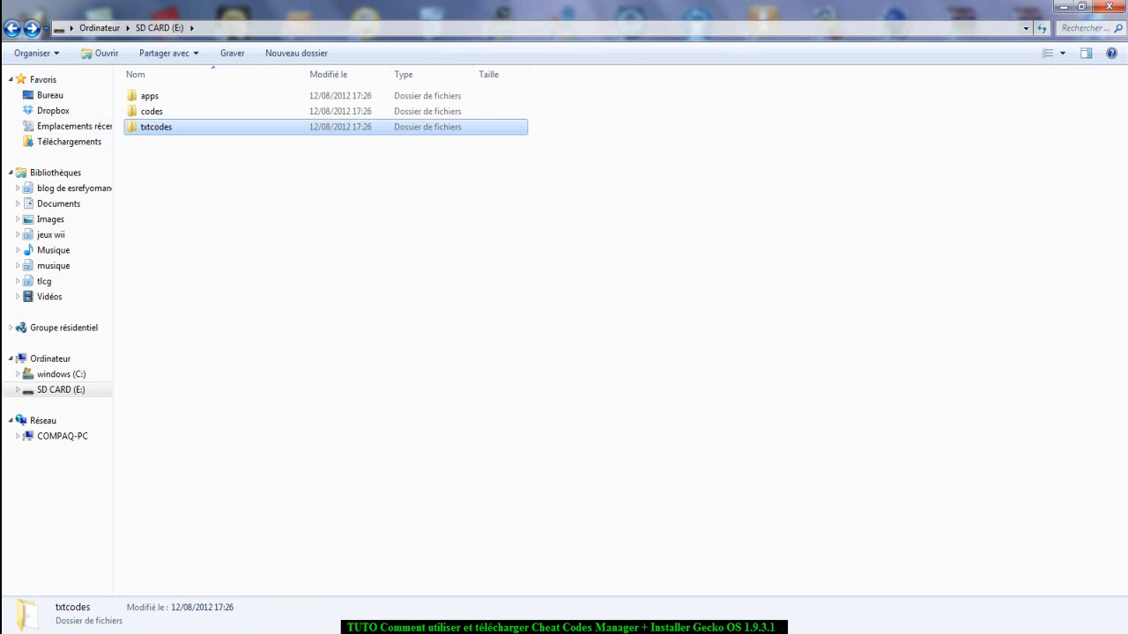
{"action": "left_click", "coordinate": [749, 633]}
{"action": "left_click", "coordinate": [749, 633]}
{"action": "left_click", "coordinate": [748, 632]}
{"action": "left_click", "coordinate": [749, 633]}
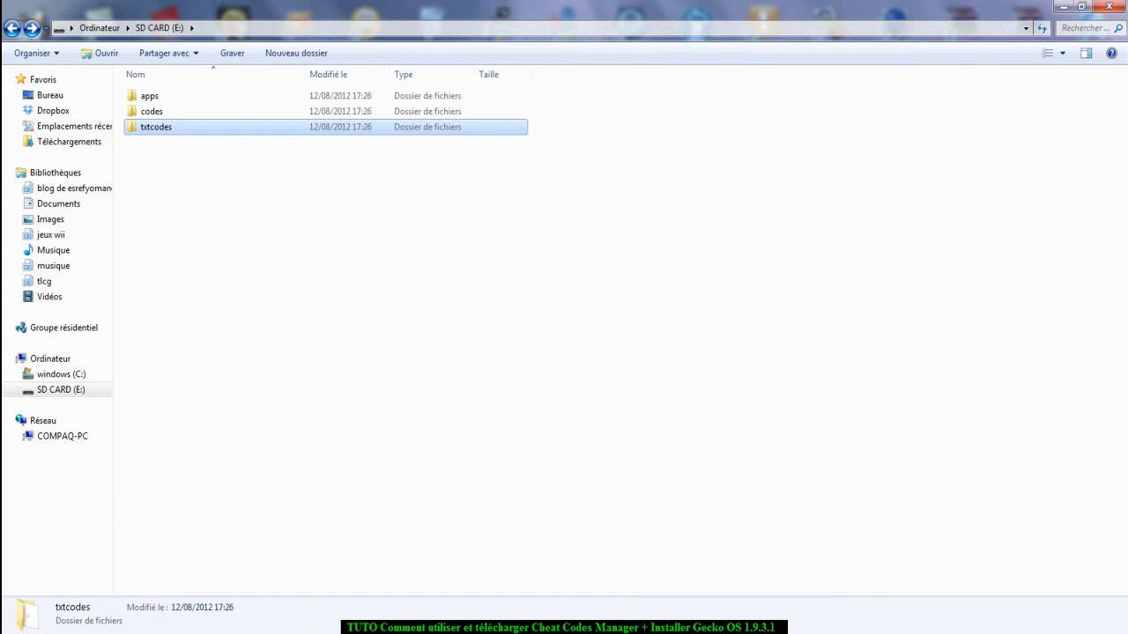